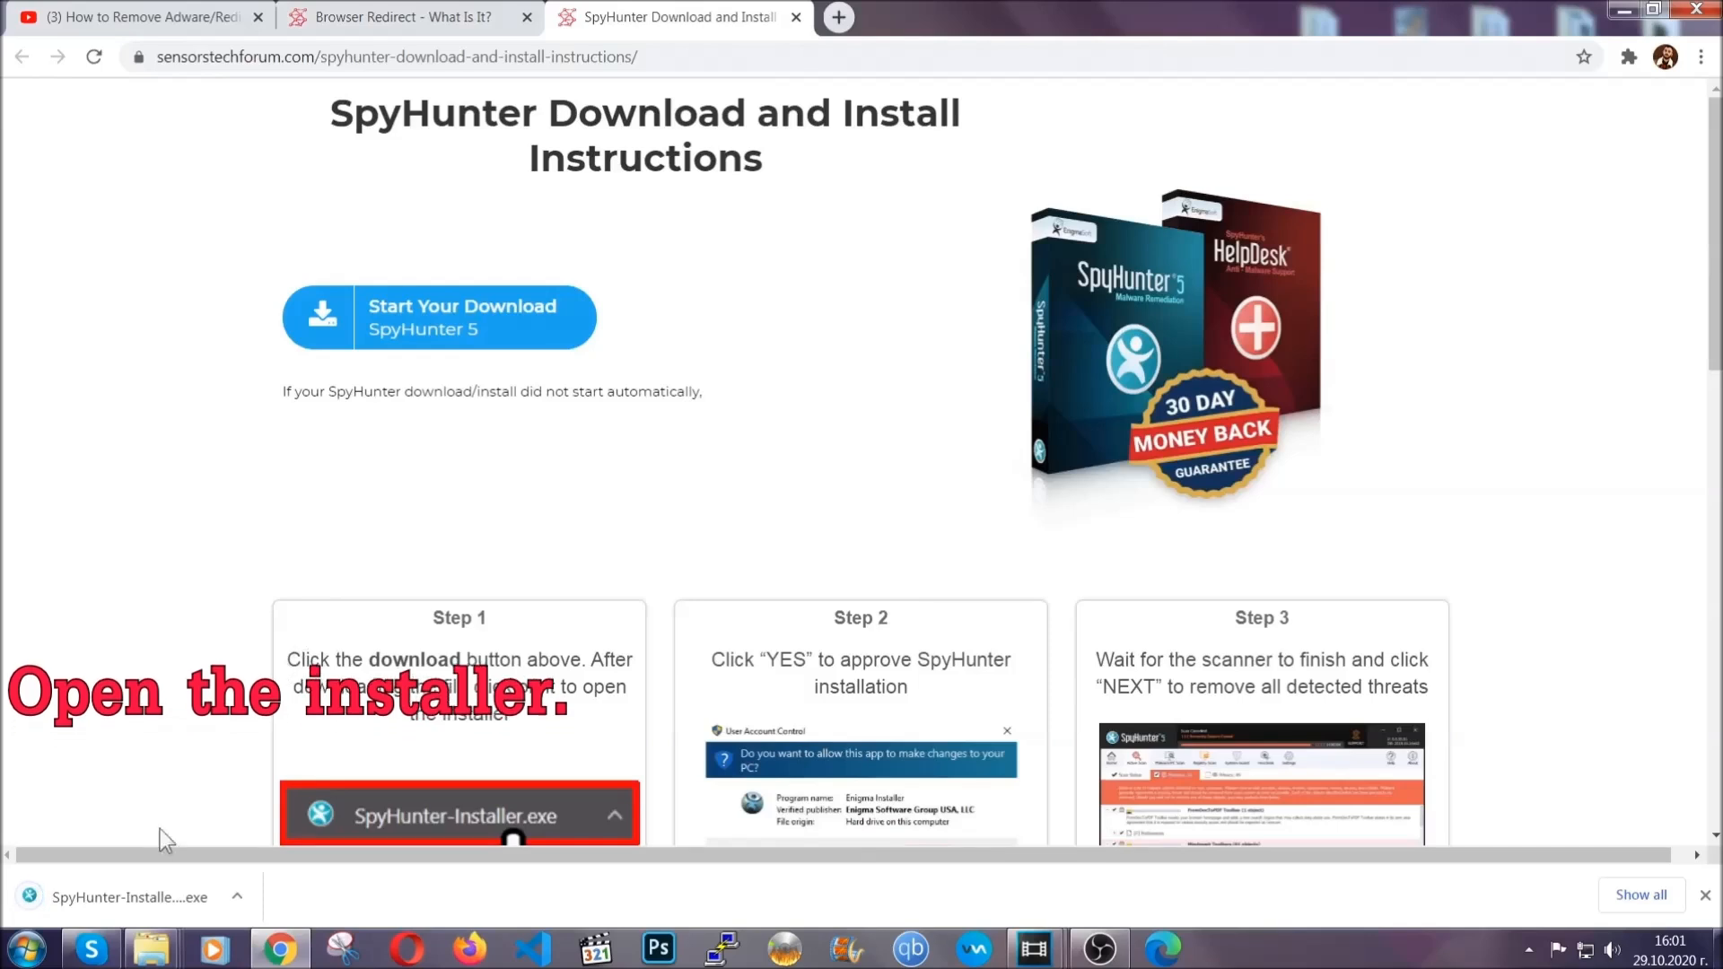
Step: Launch the downloaded SpyHunter installer and choose English as the installation language
click(108, 898)
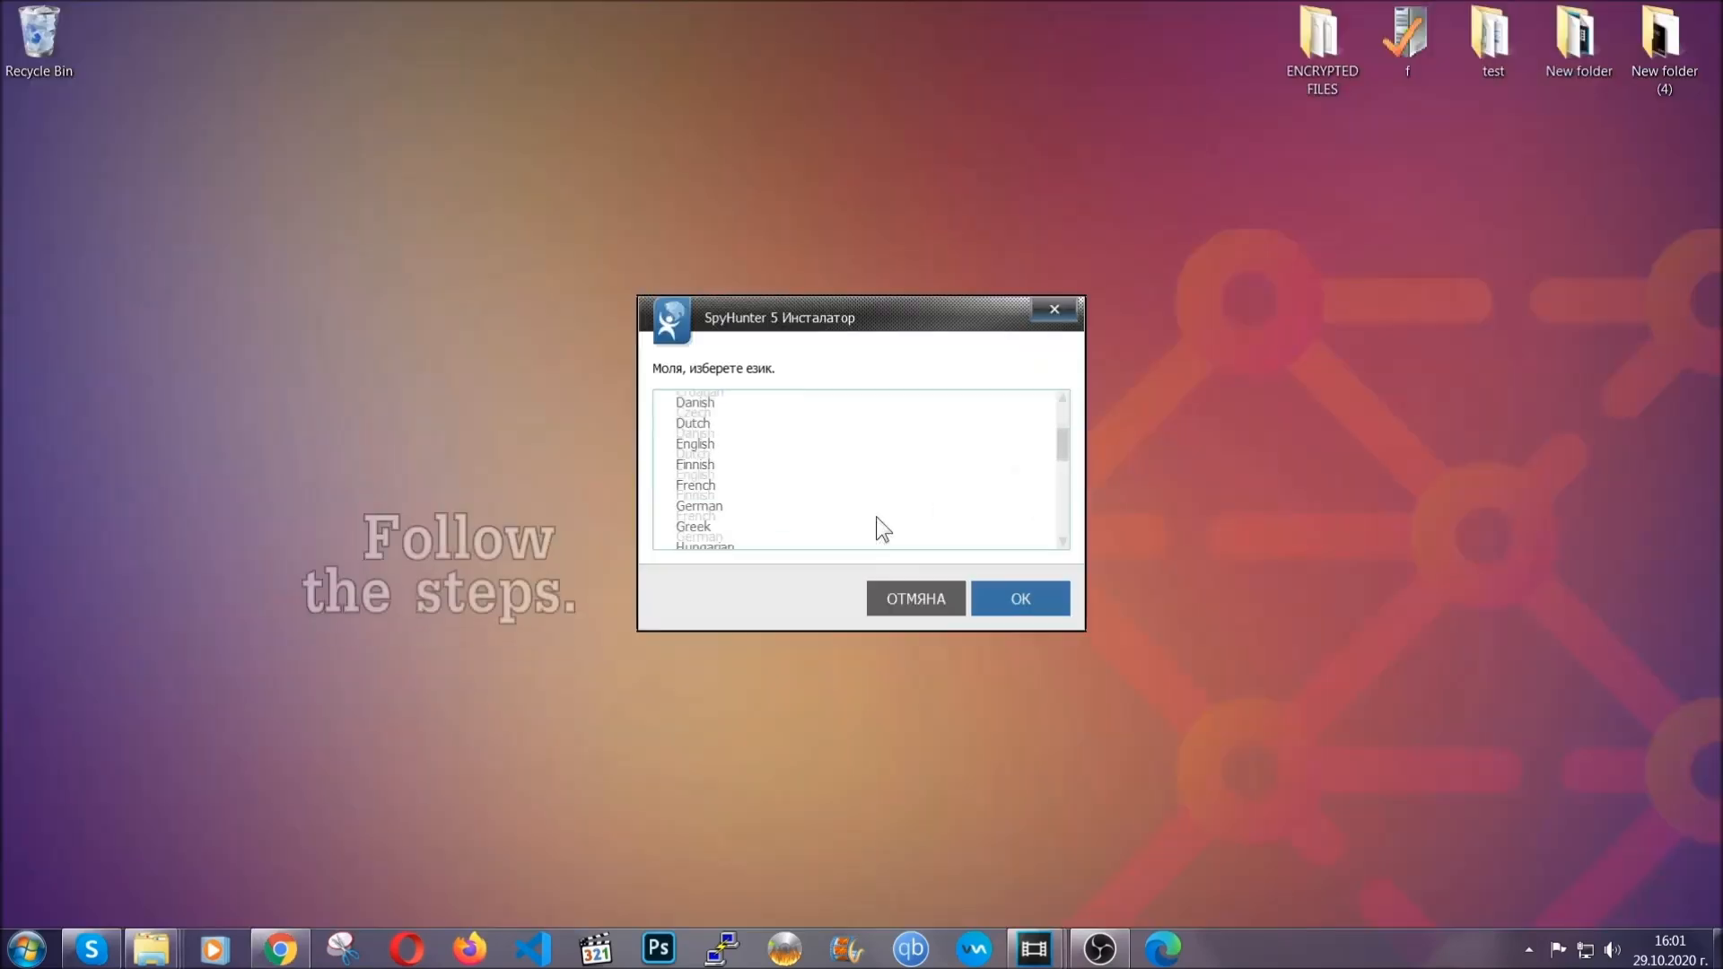
scroll(876, 515, down, 2)
scroll(881, 530, down, 2)
scroll(876, 530, up, 4)
click(718, 461)
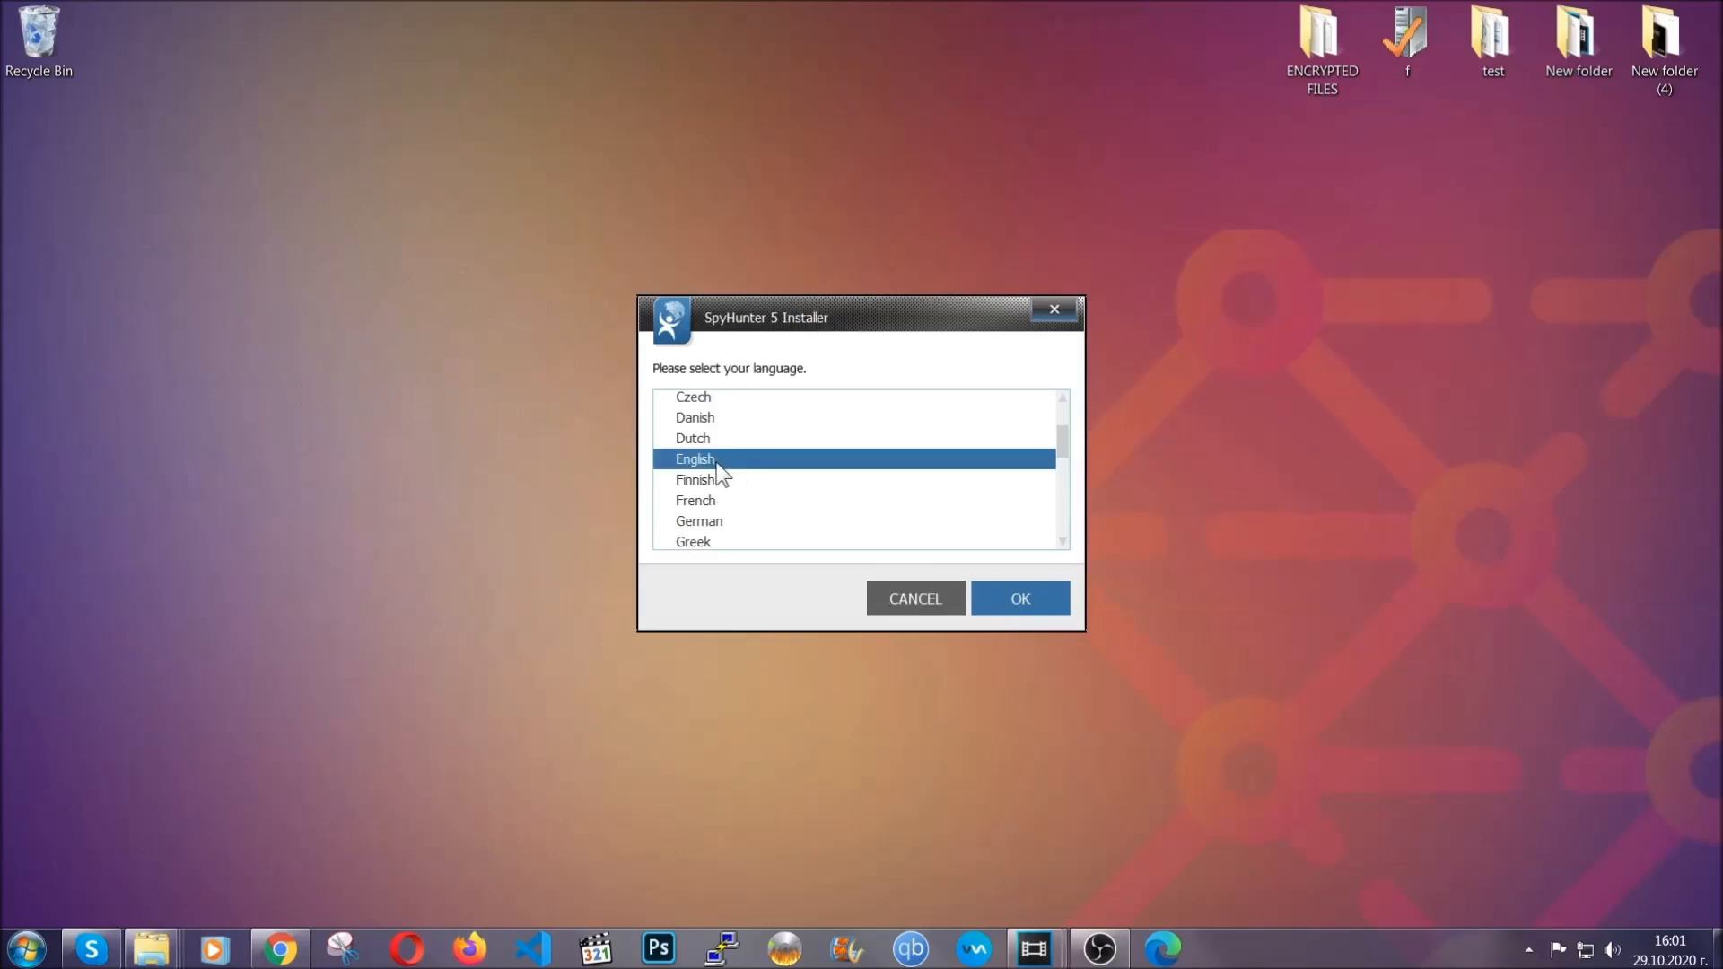
click(1015, 603)
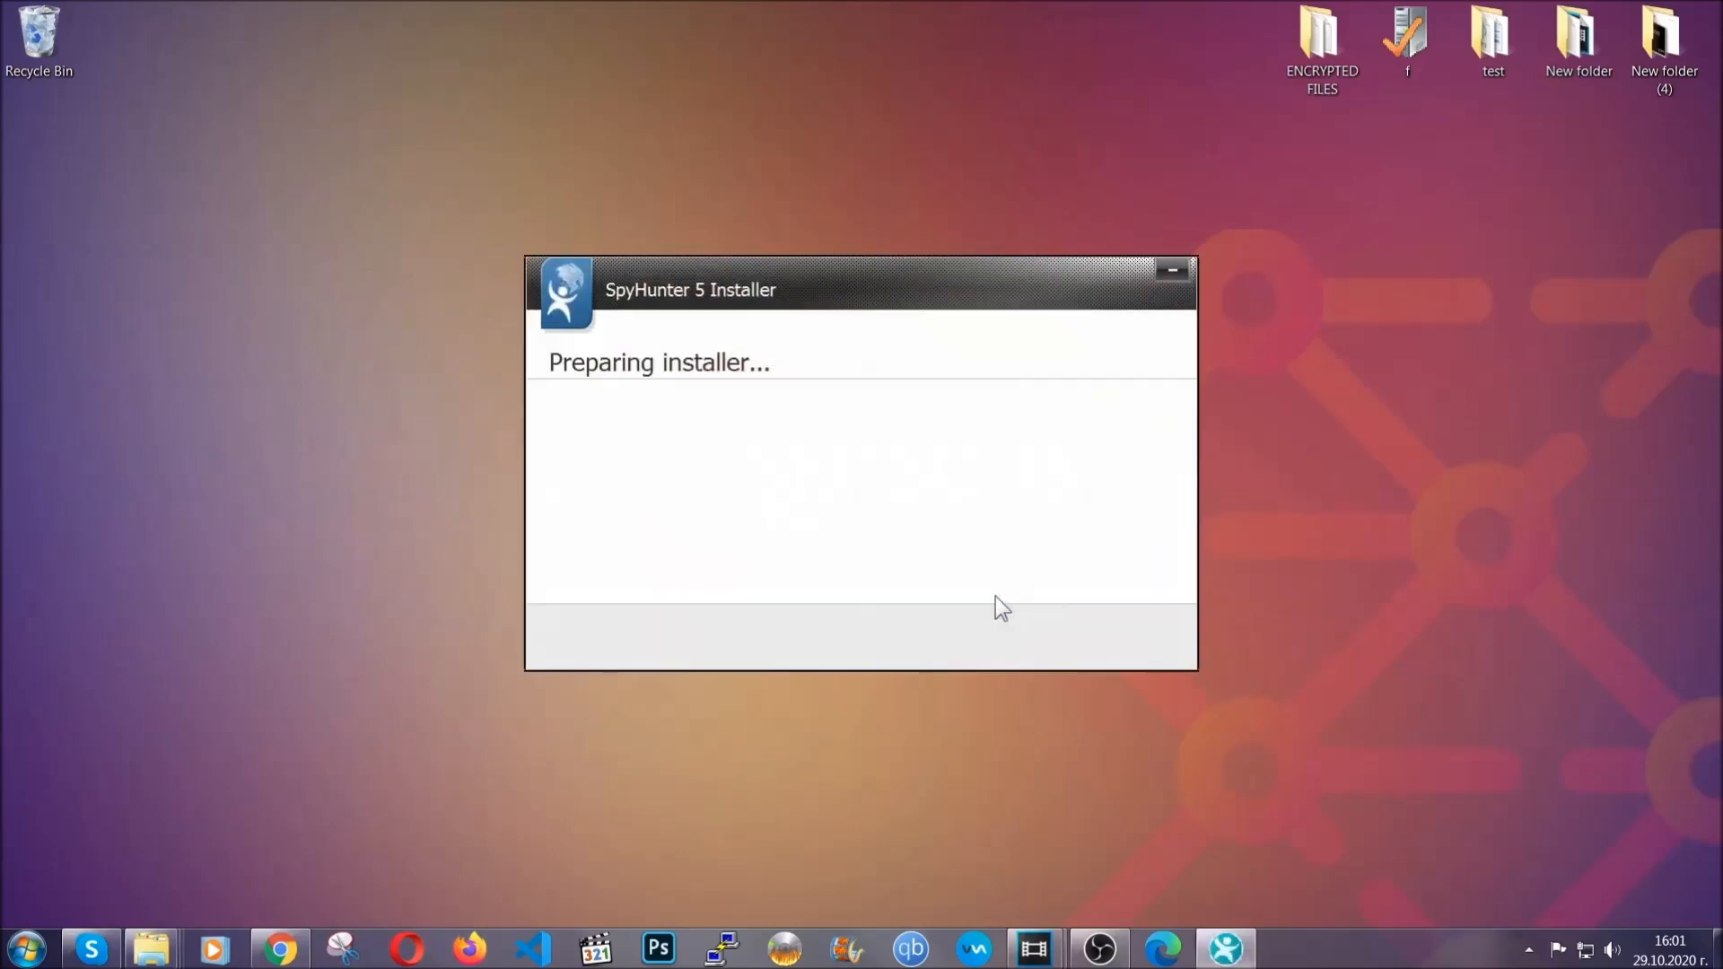
Step: Accept the EULA and Privacy Policy, install SpyHunter 5, and finish the setup
click(1043, 623)
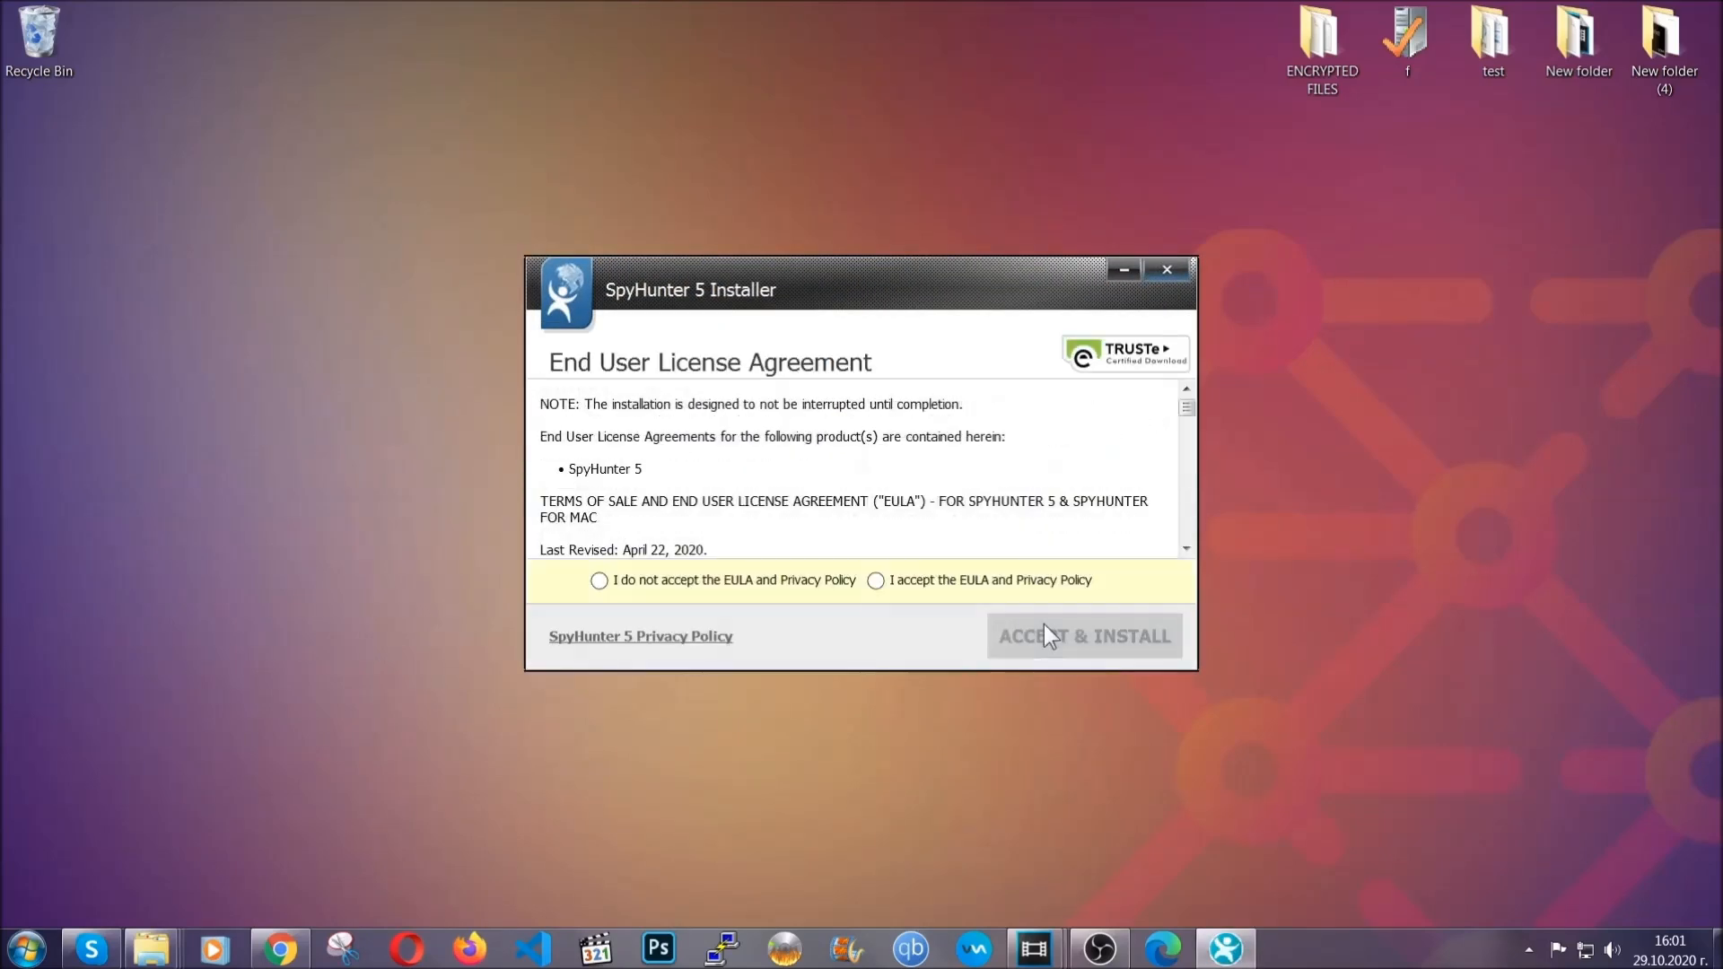
click(1016, 588)
click(1037, 629)
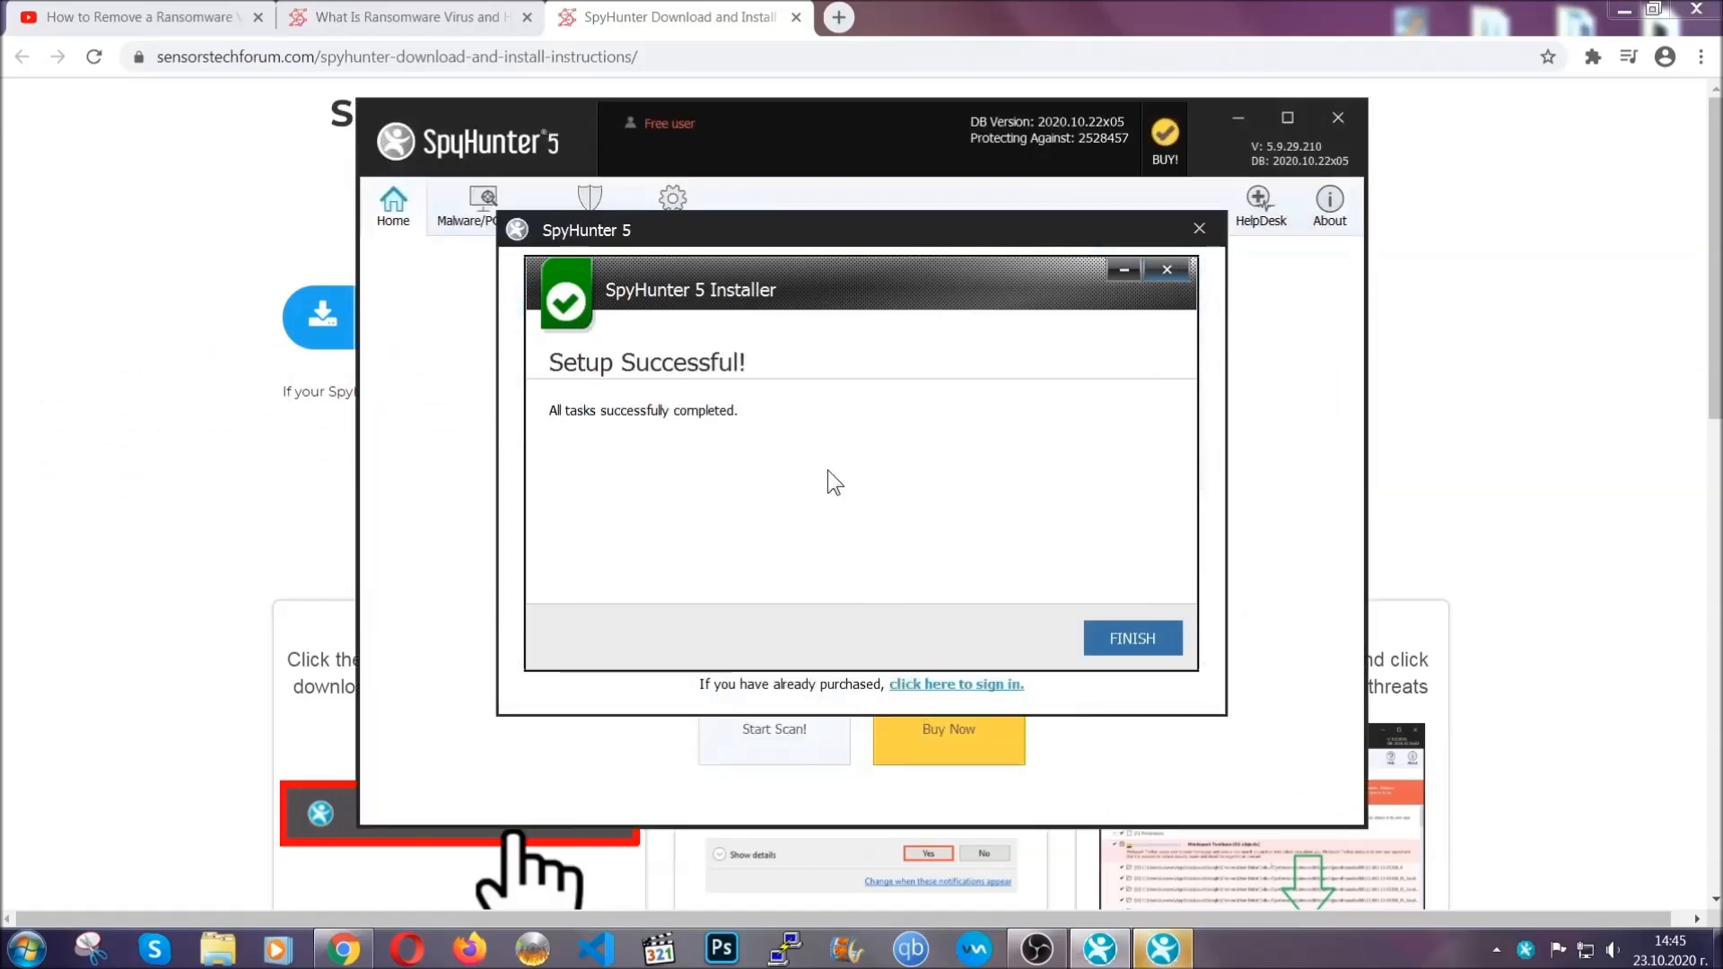
click(1102, 641)
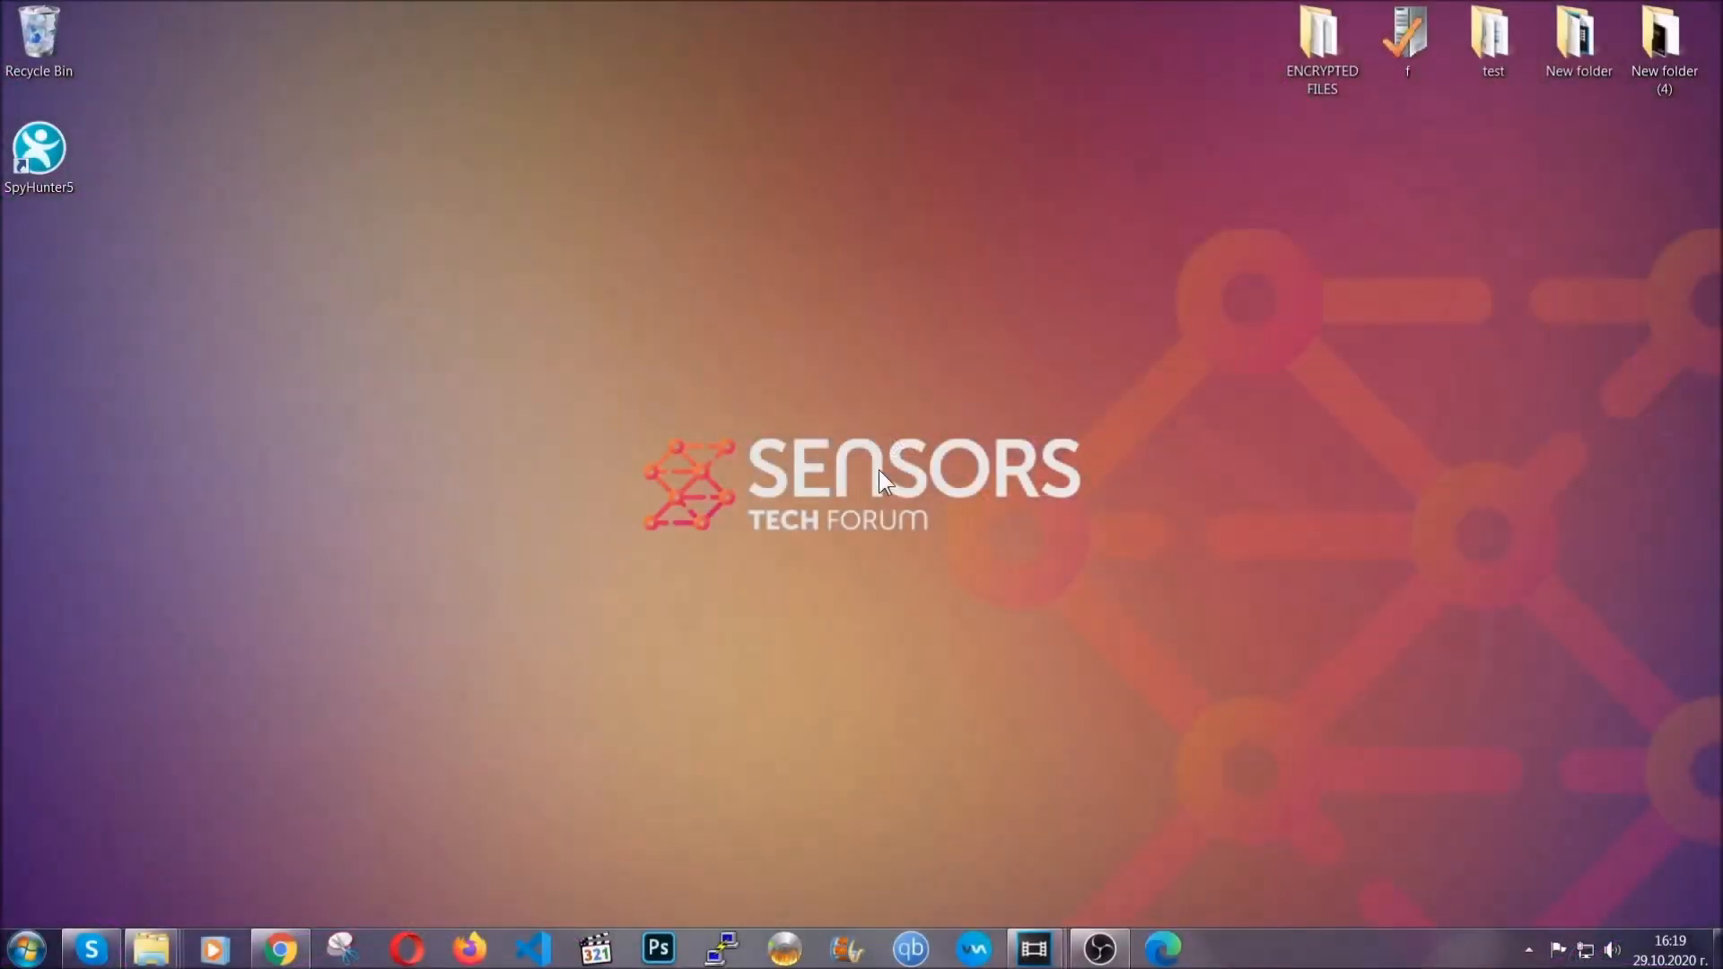
Step: Open the Windows list of installed programs by running APPWIZ.CPL
key(super+r)
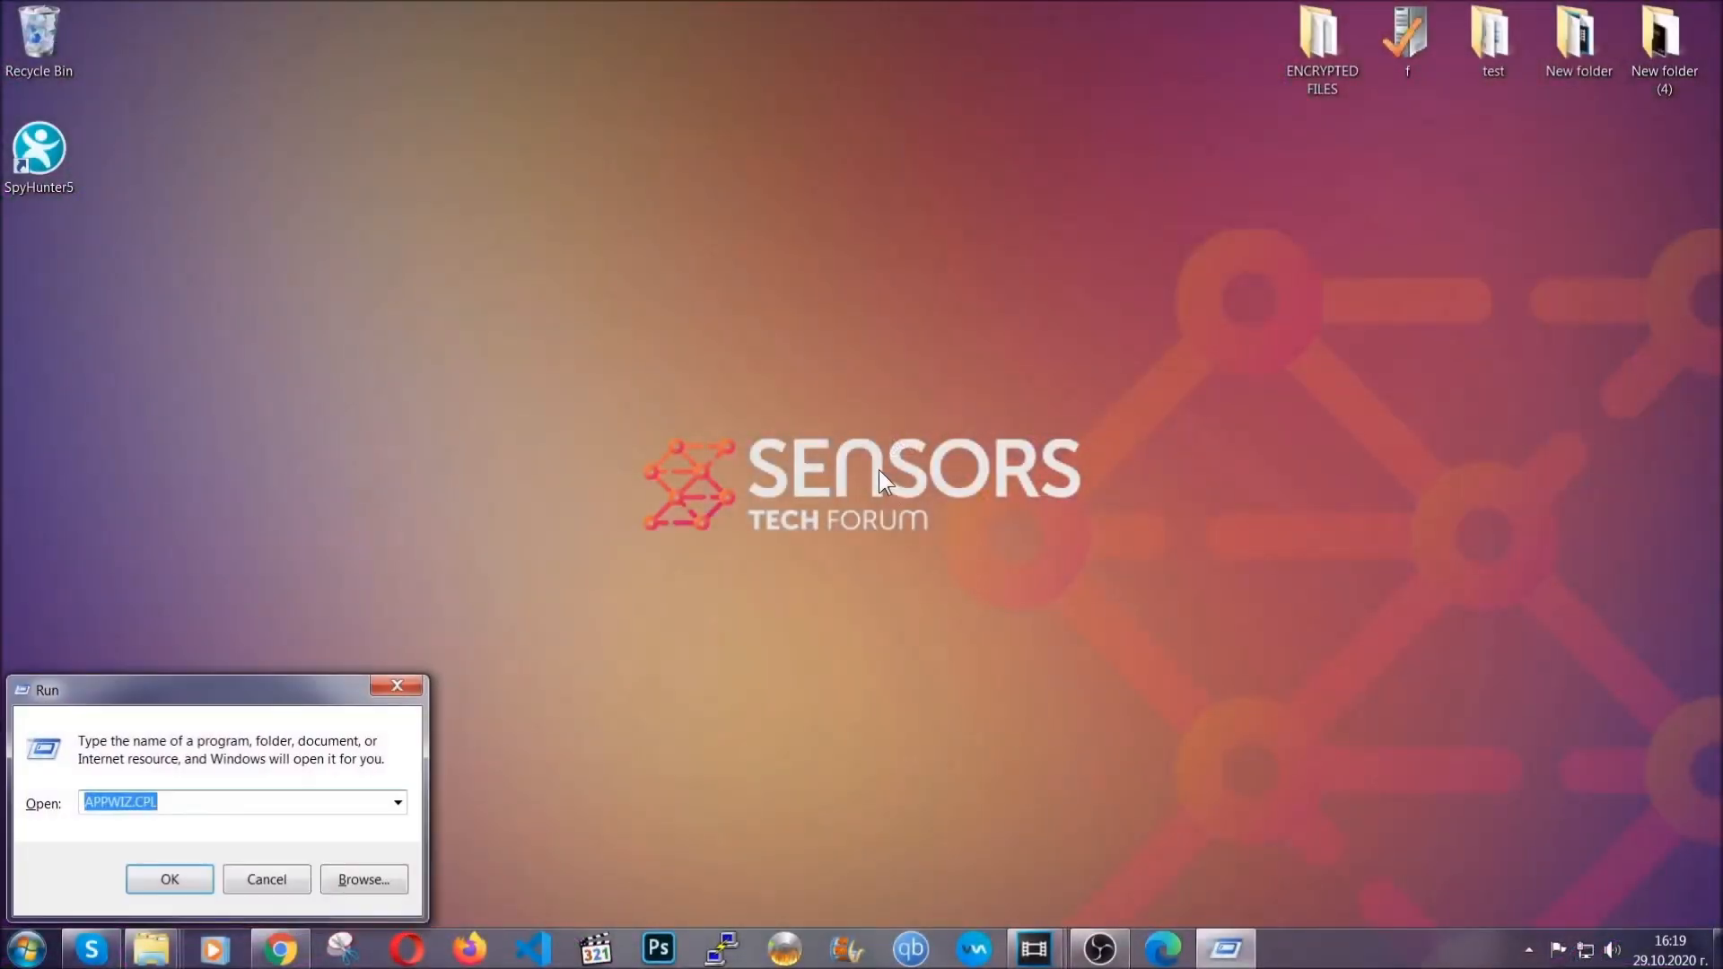
click(179, 805)
drag(180, 805, 34, 806)
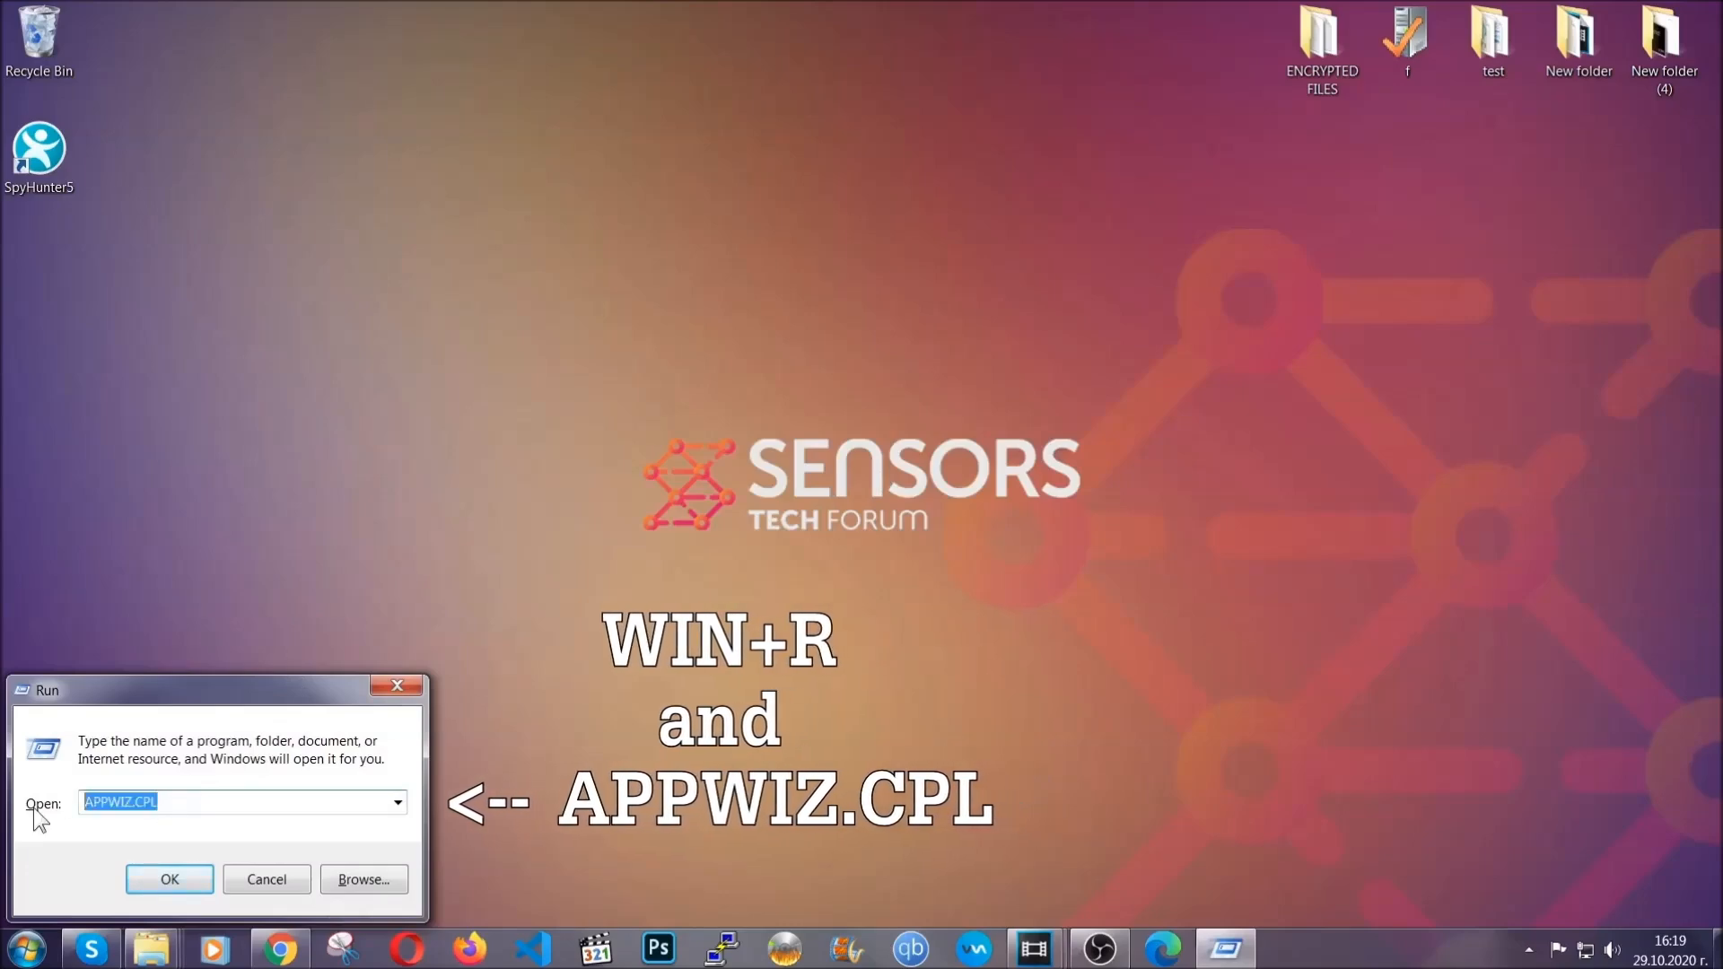
click(169, 876)
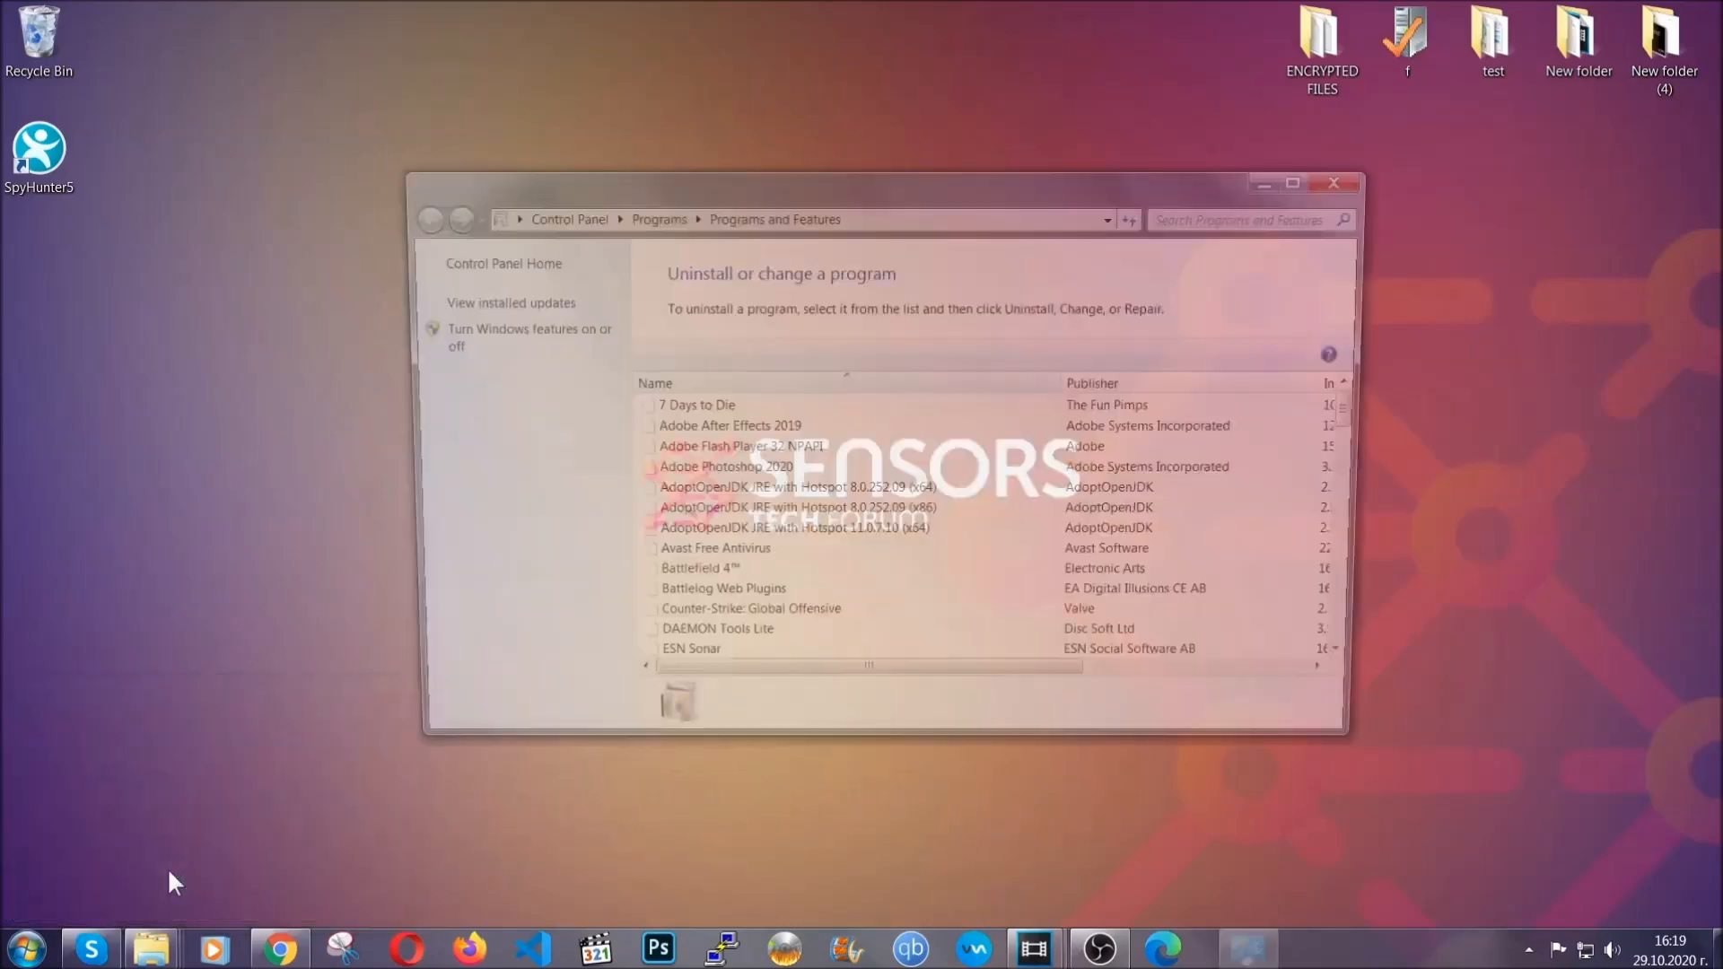
Step: Uninstall SUSPICIOUS PROGRAM from the list of installed programs and confirm its removal
scroll(817, 460, down, 20)
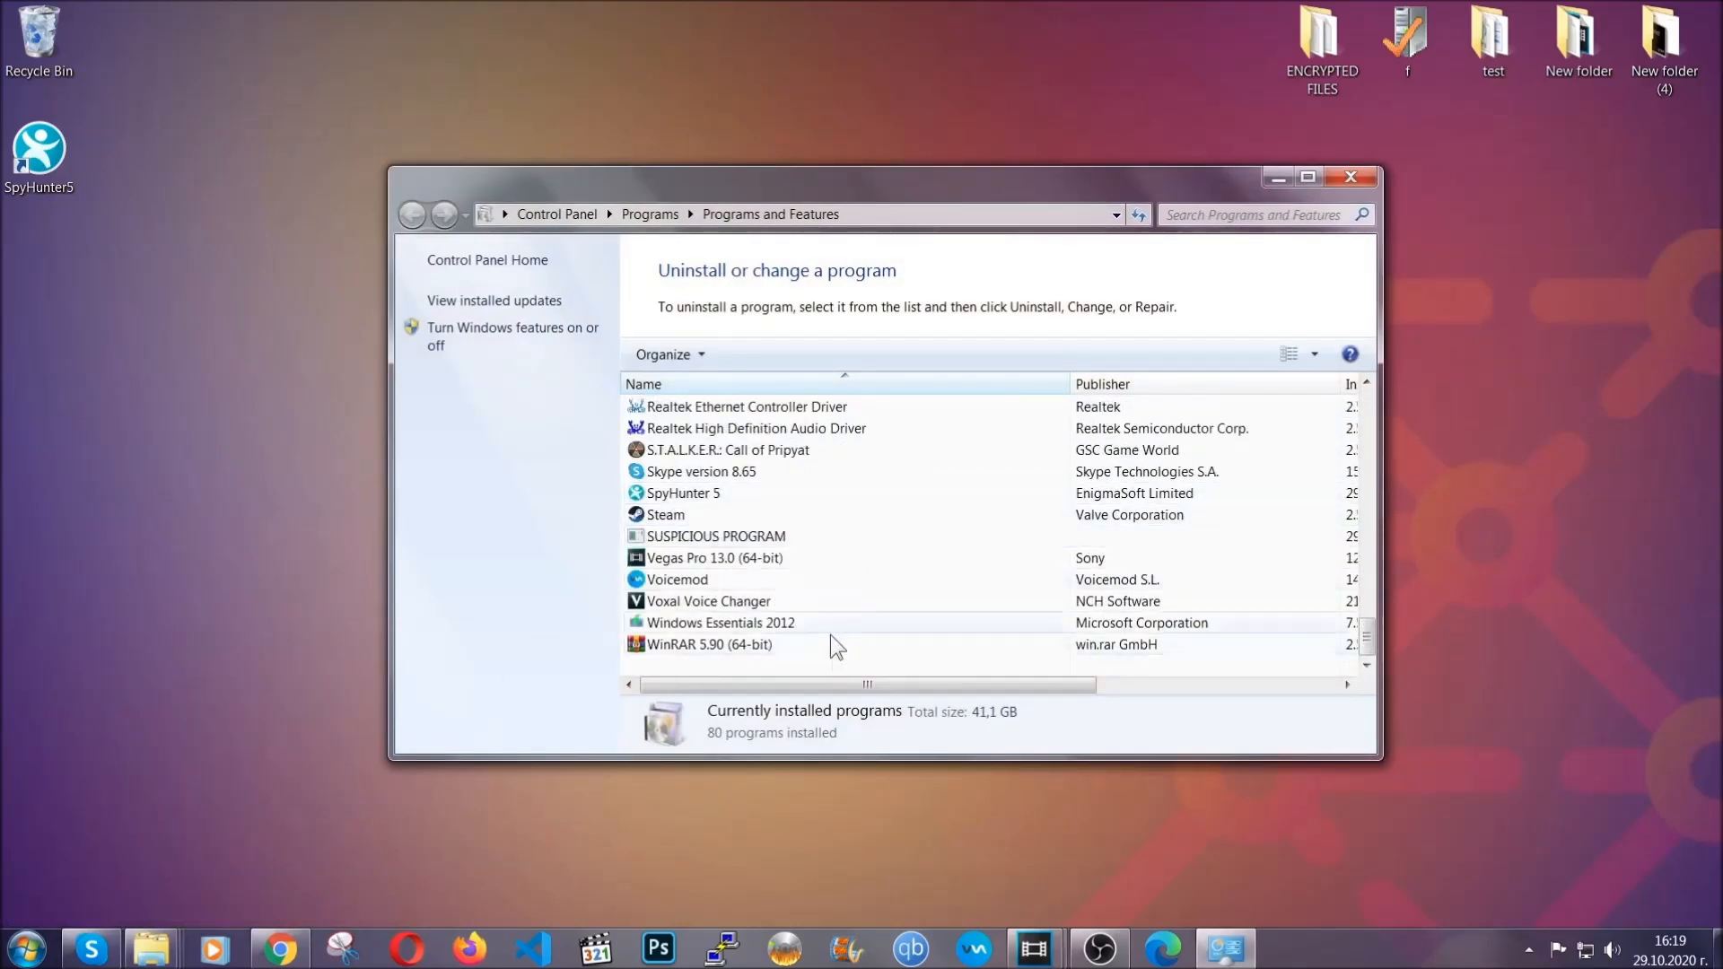
click(725, 538)
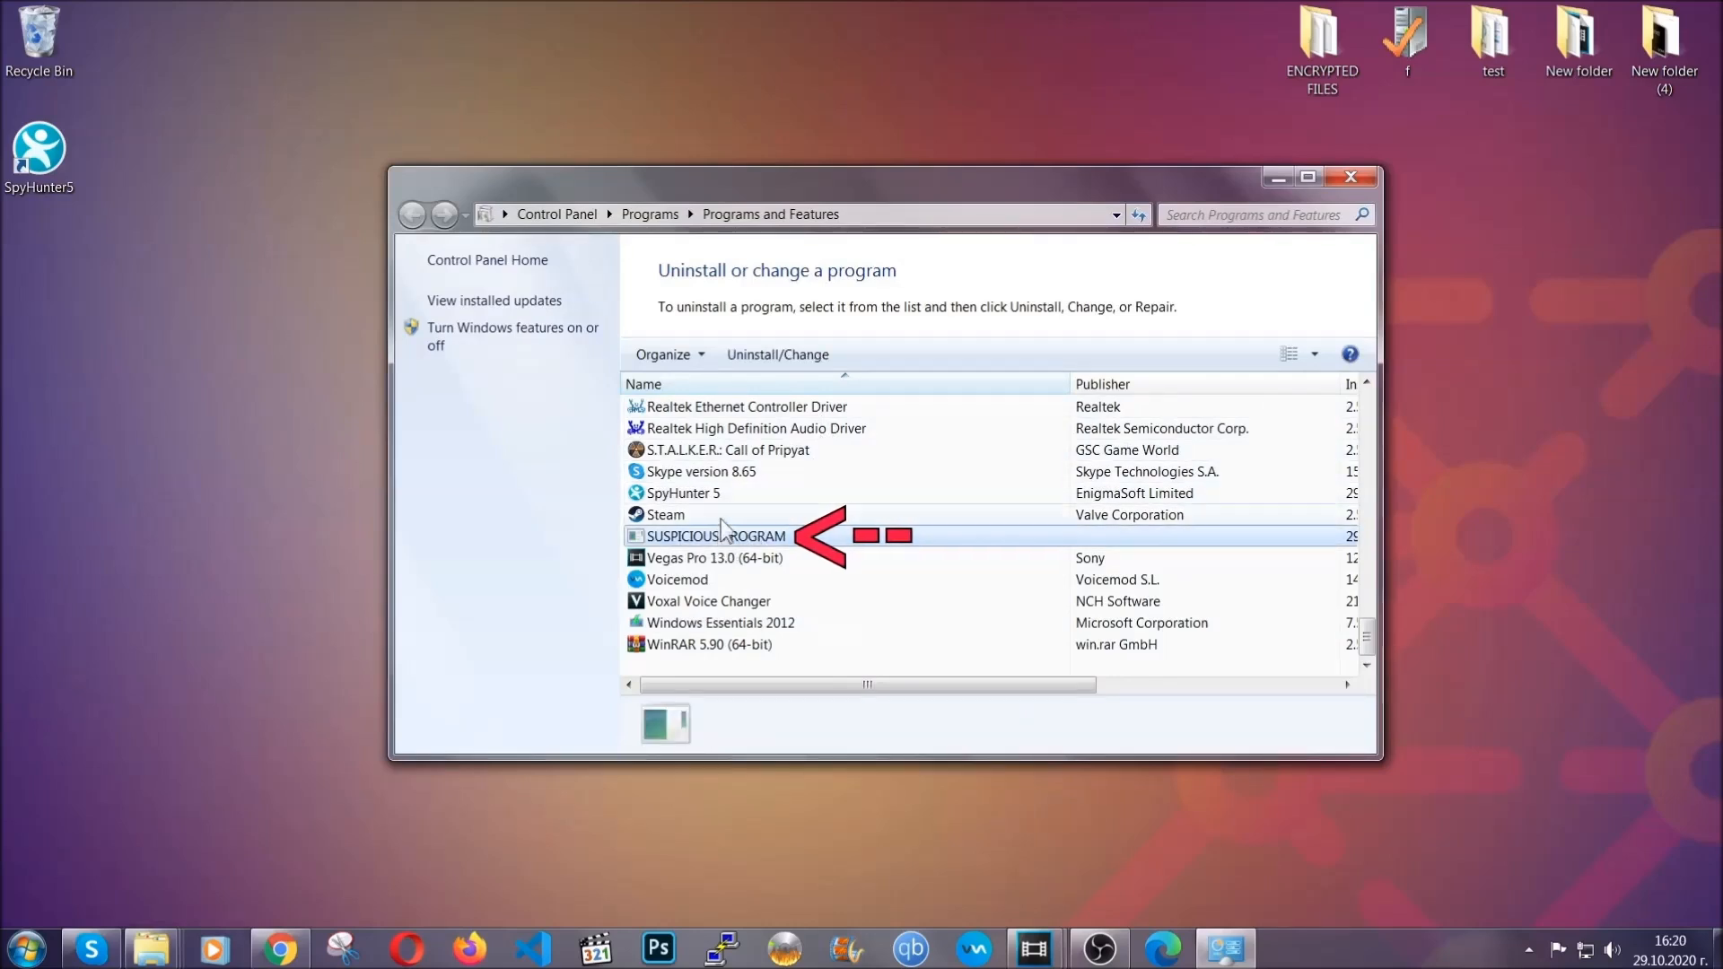
click(763, 354)
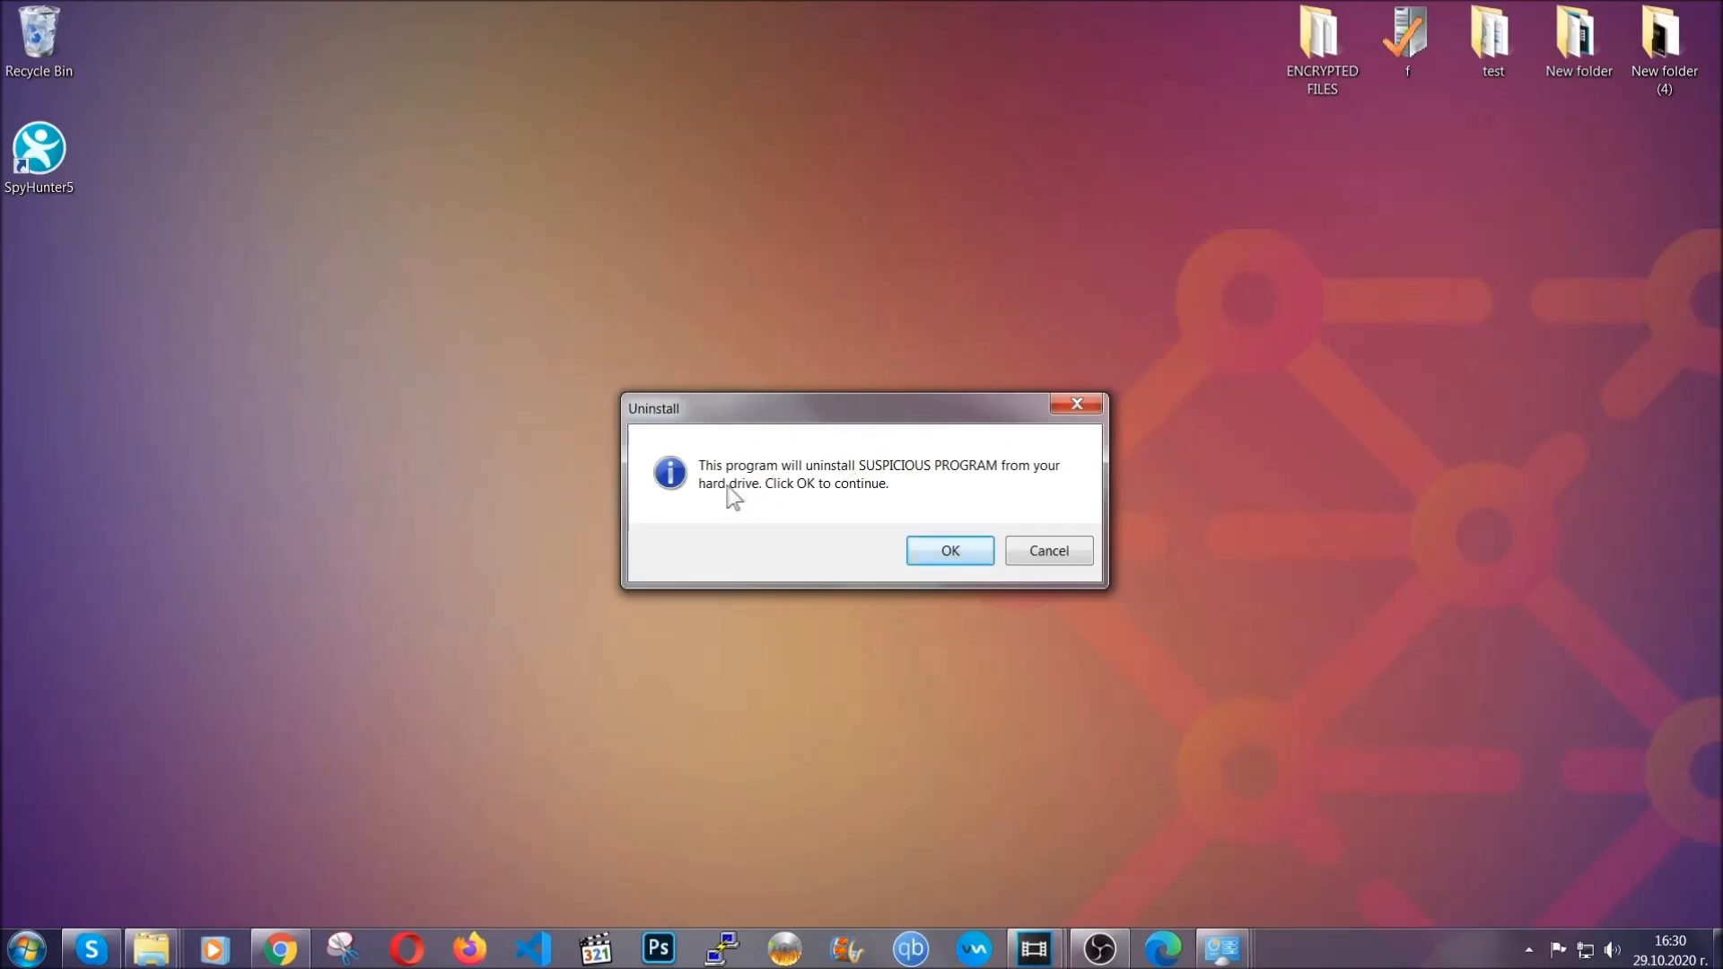
click(939, 550)
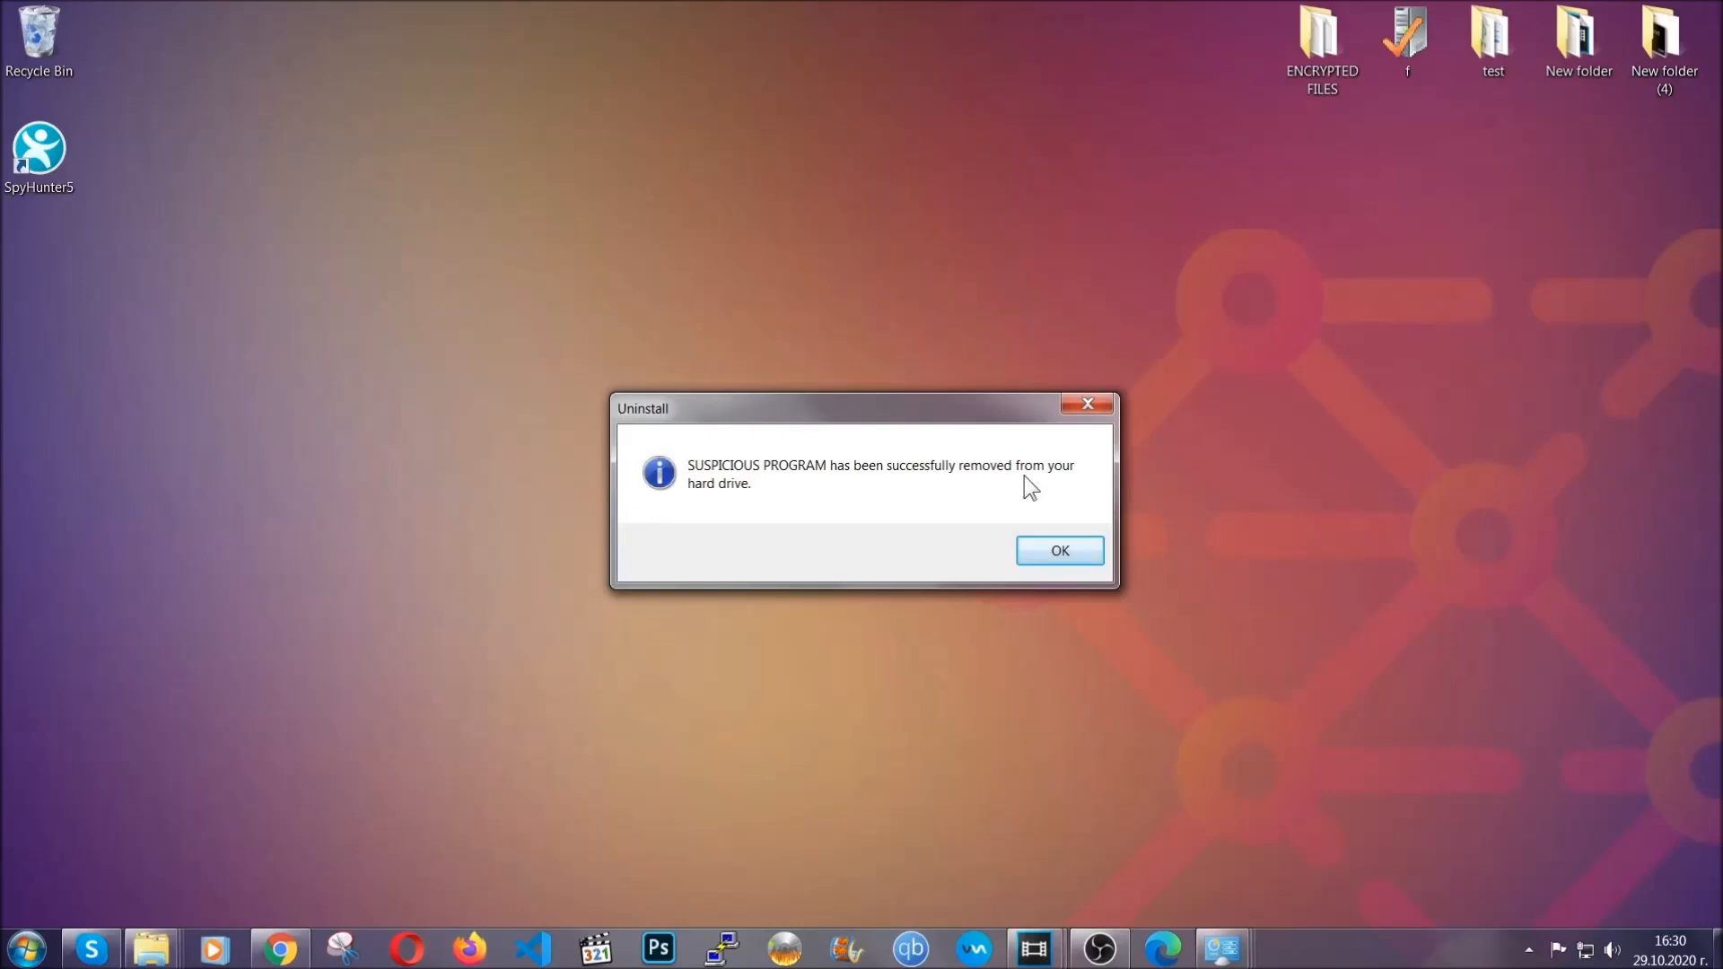
click(1034, 546)
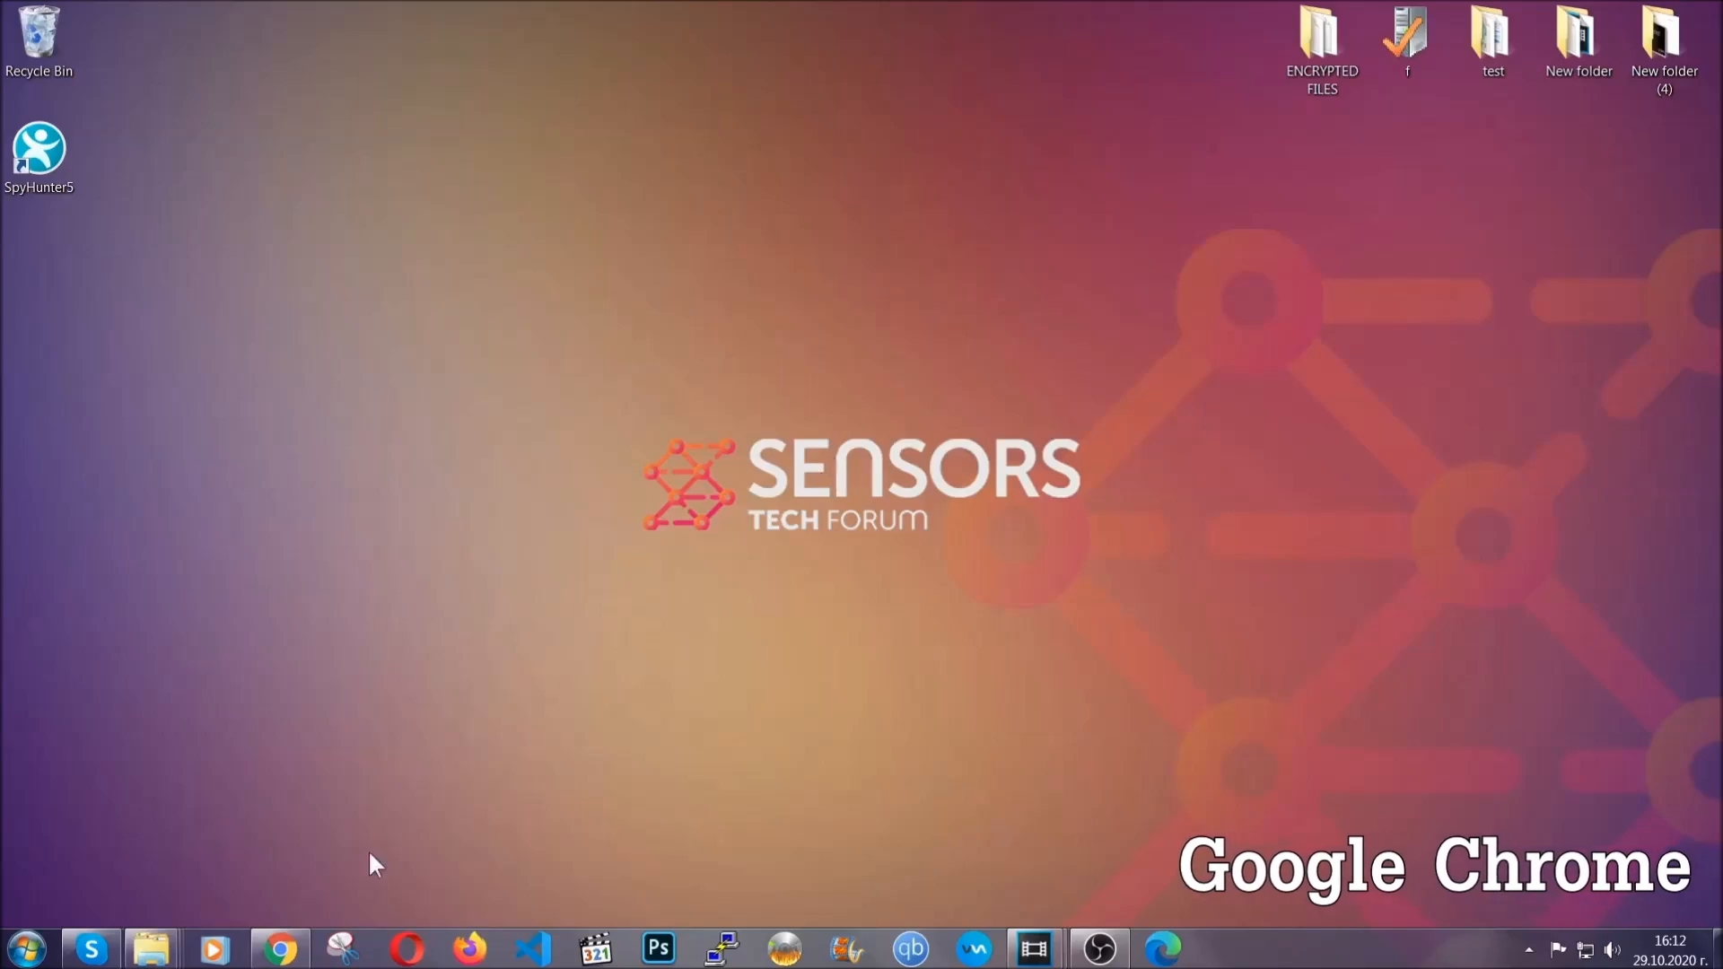
Step: Switch to Google Chrome and open chrome://settings/clearBrowserData
click(282, 950)
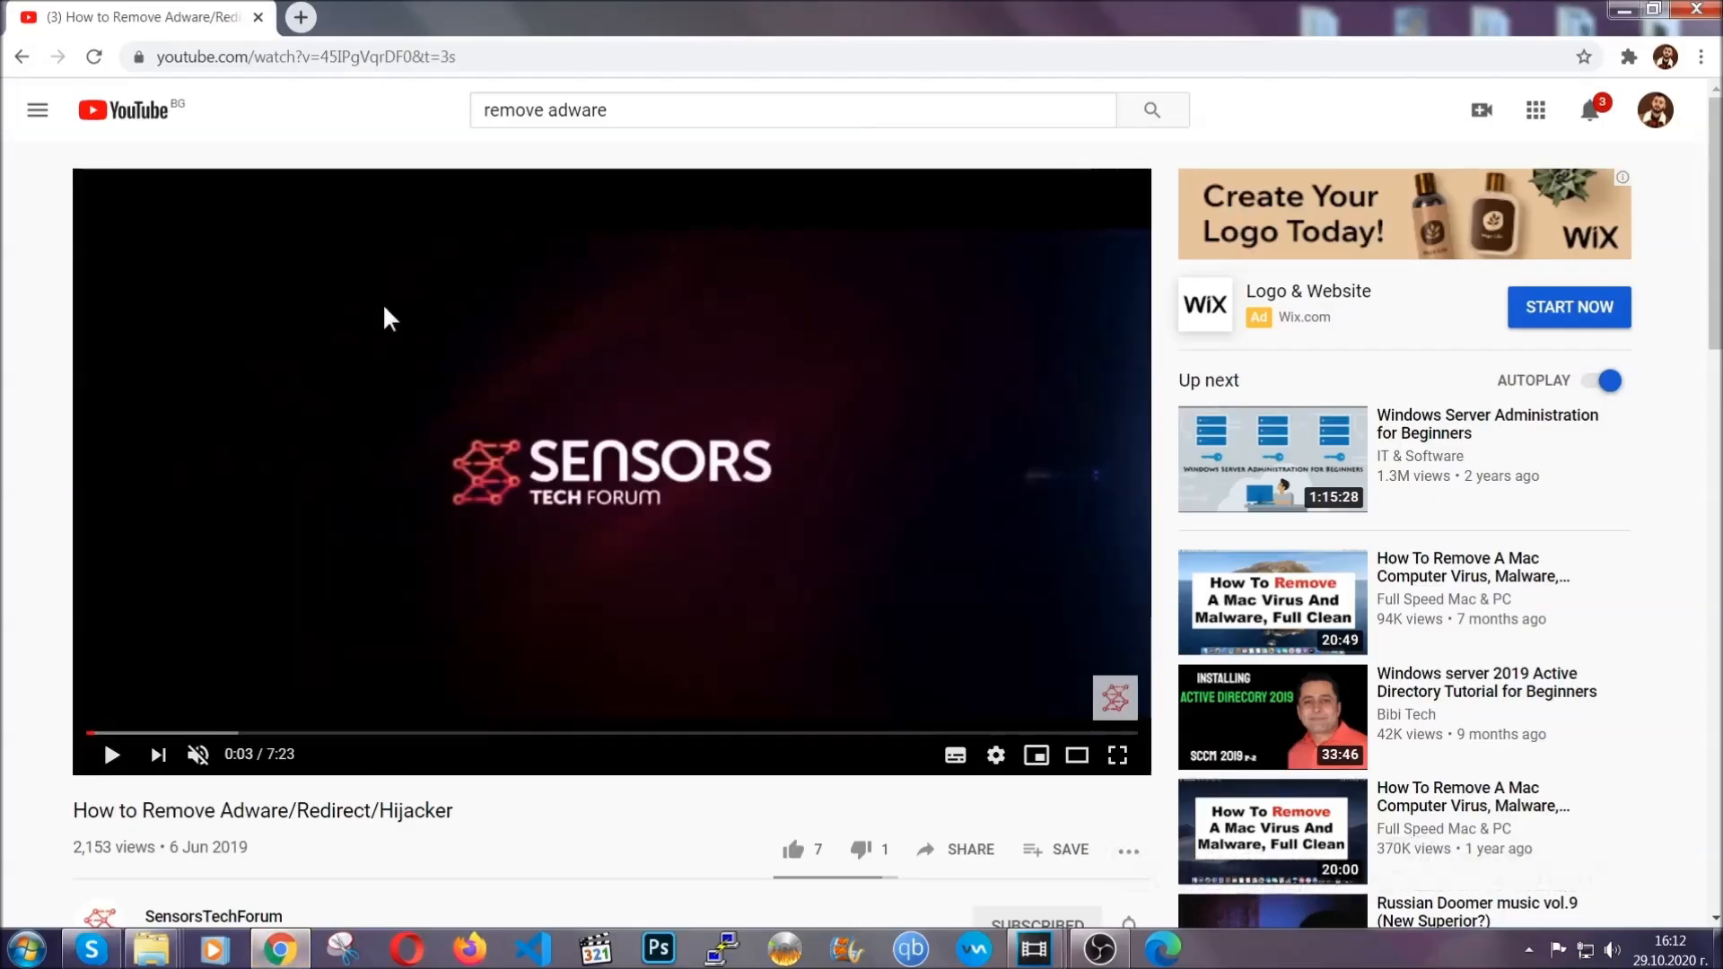
click(374, 58)
text(c)
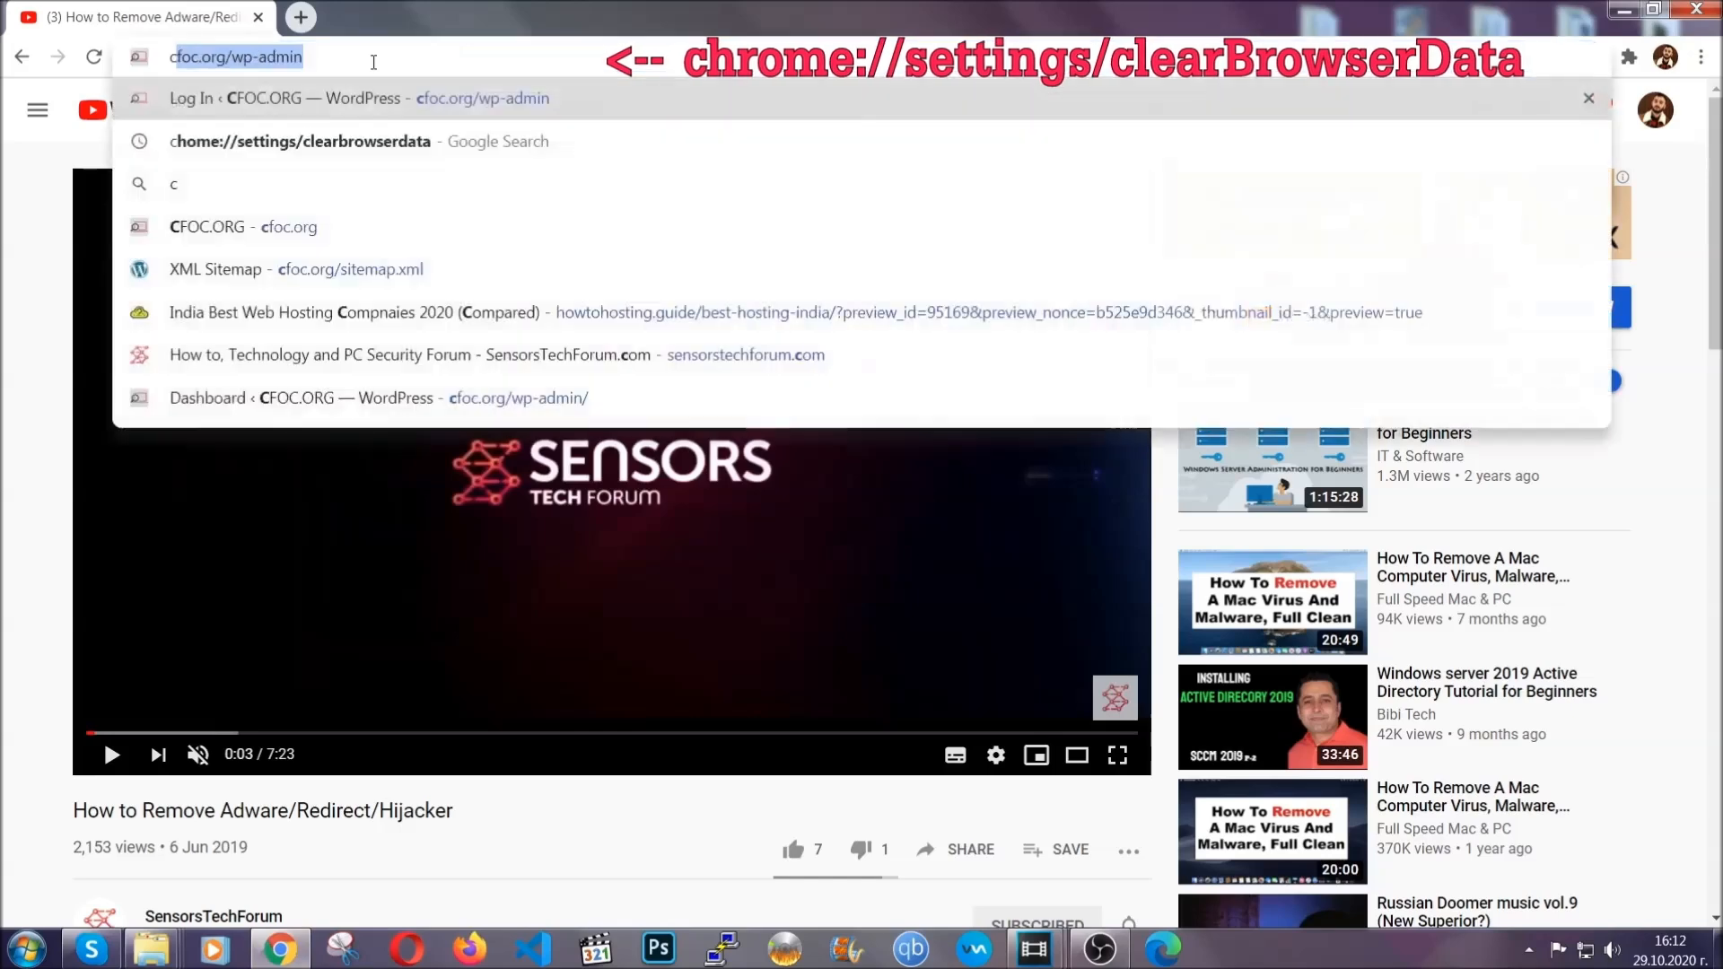
text(hrome:)
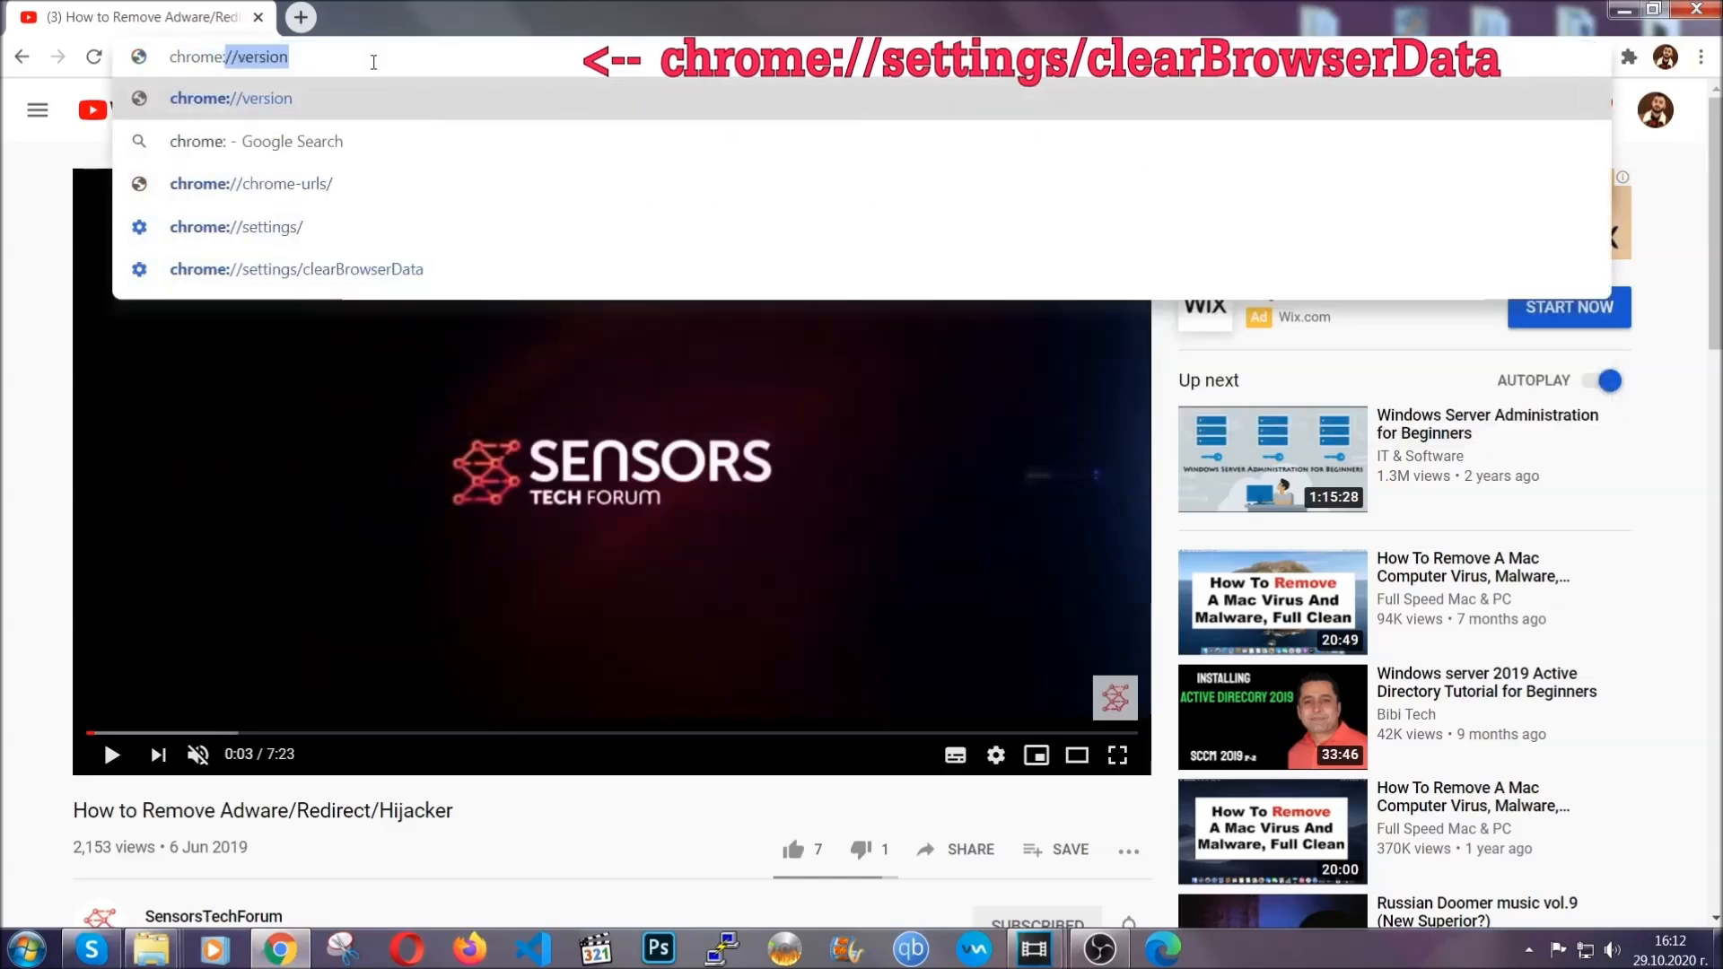
text(//settings)
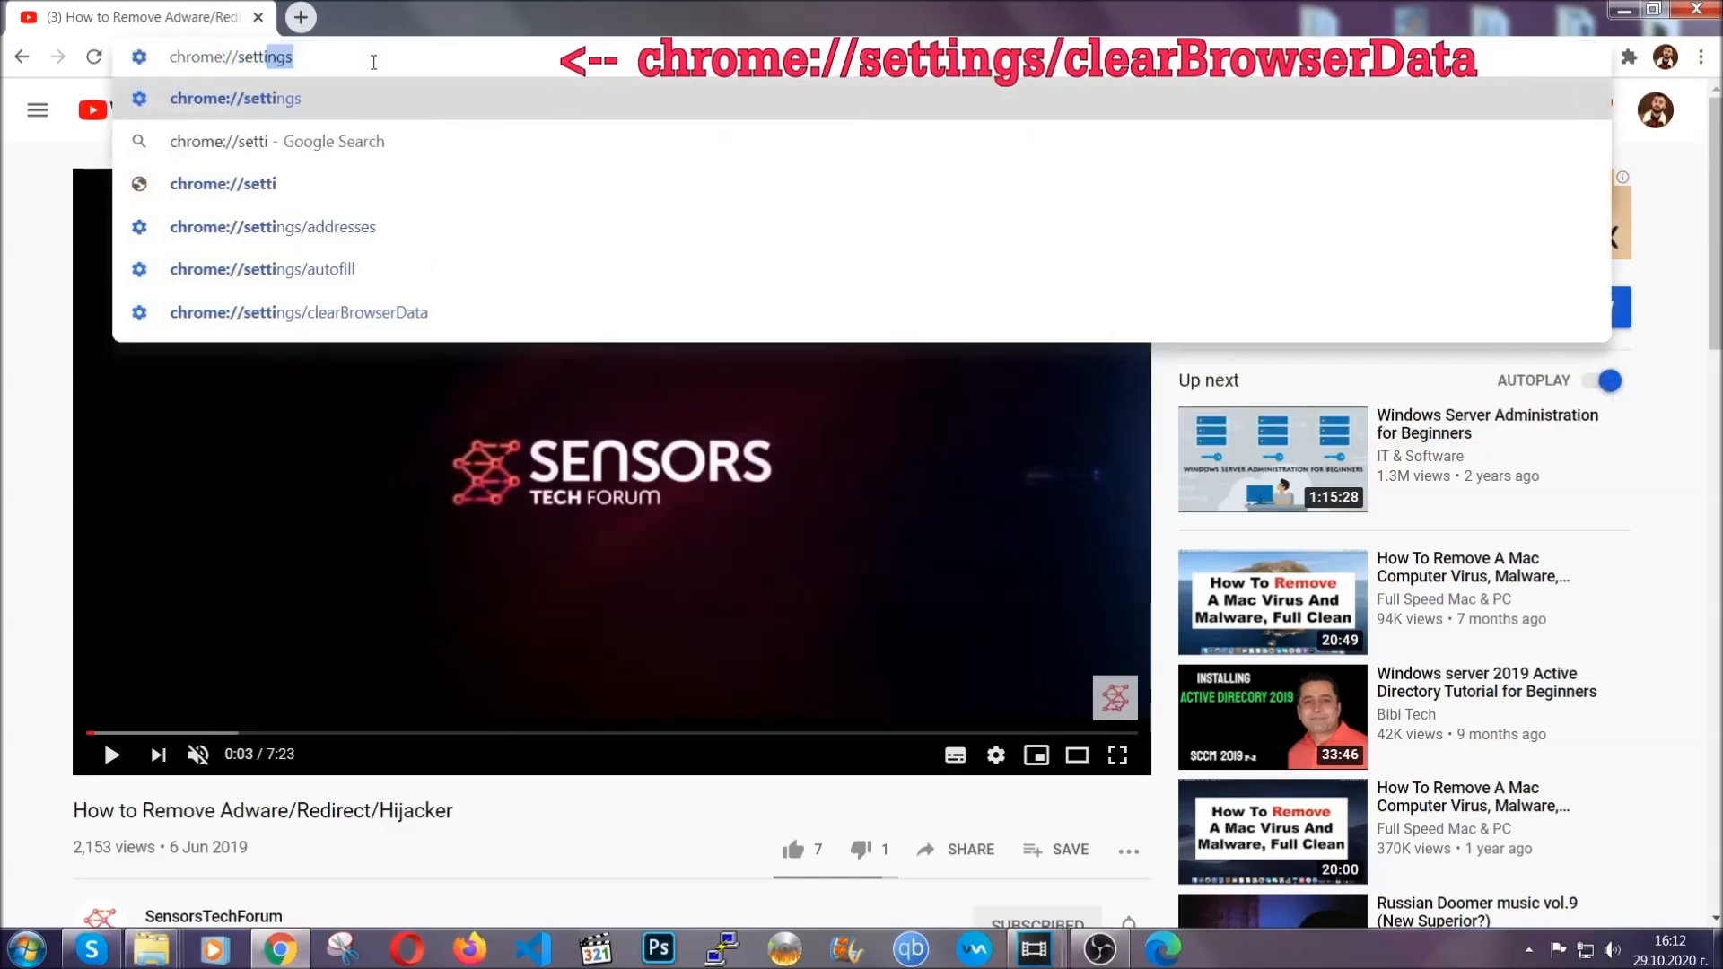
text(/ce)
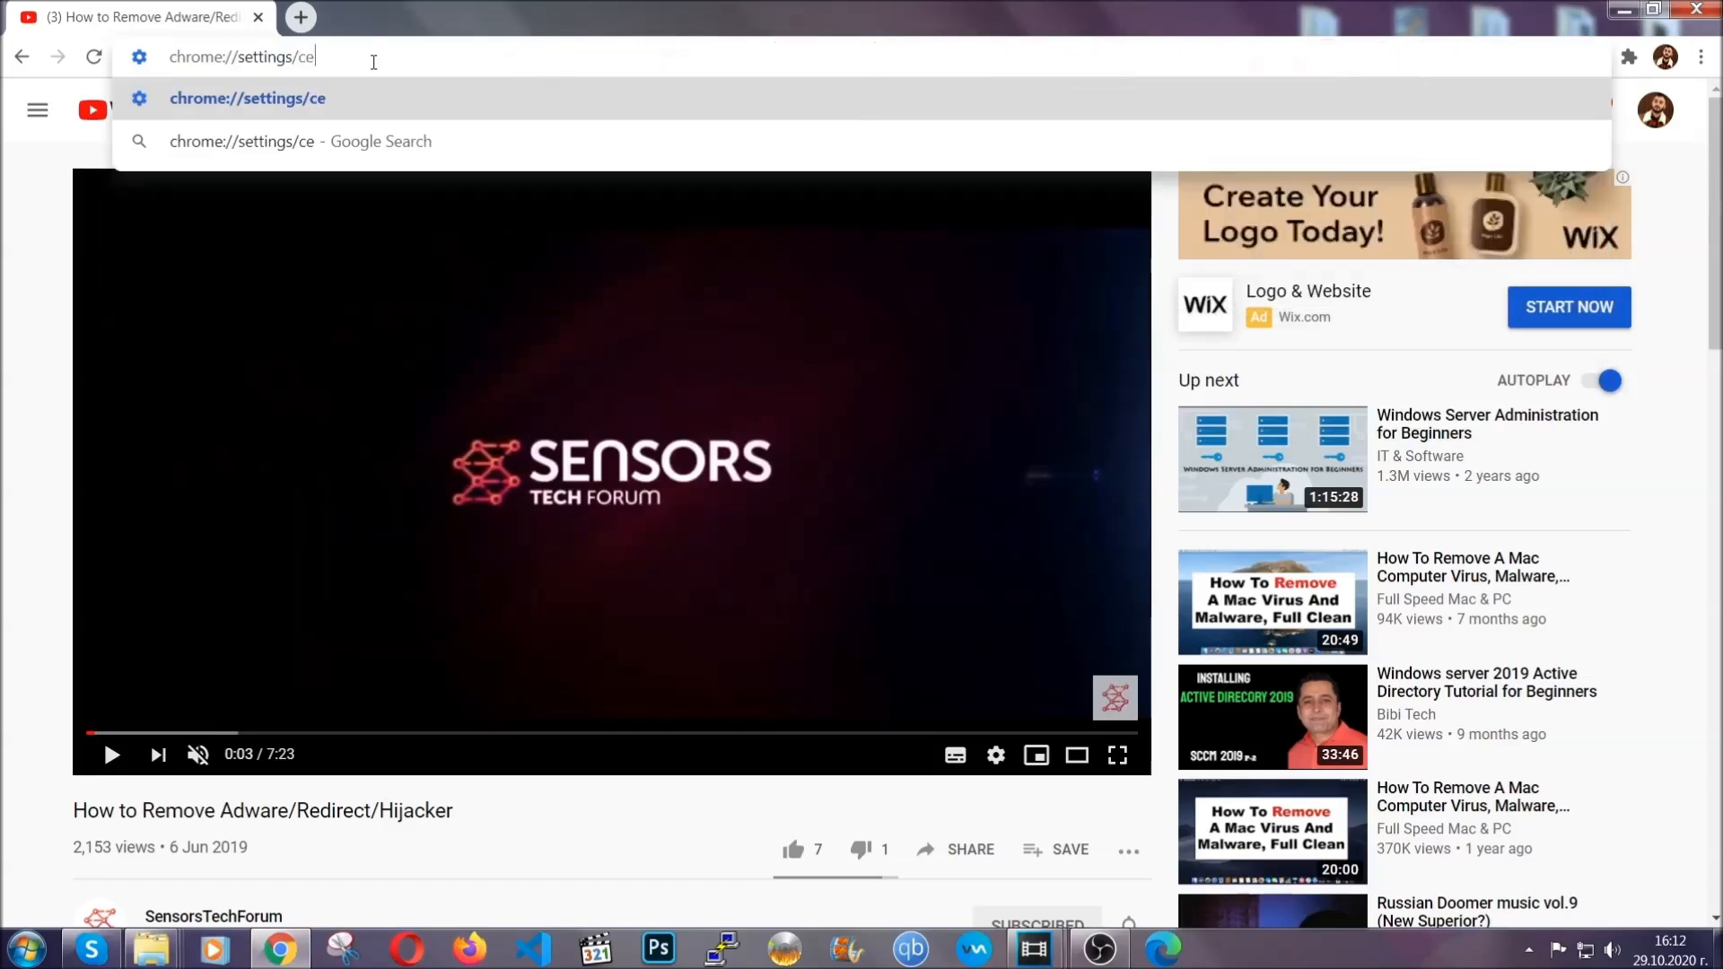
key(BackSpace)
text(lear)
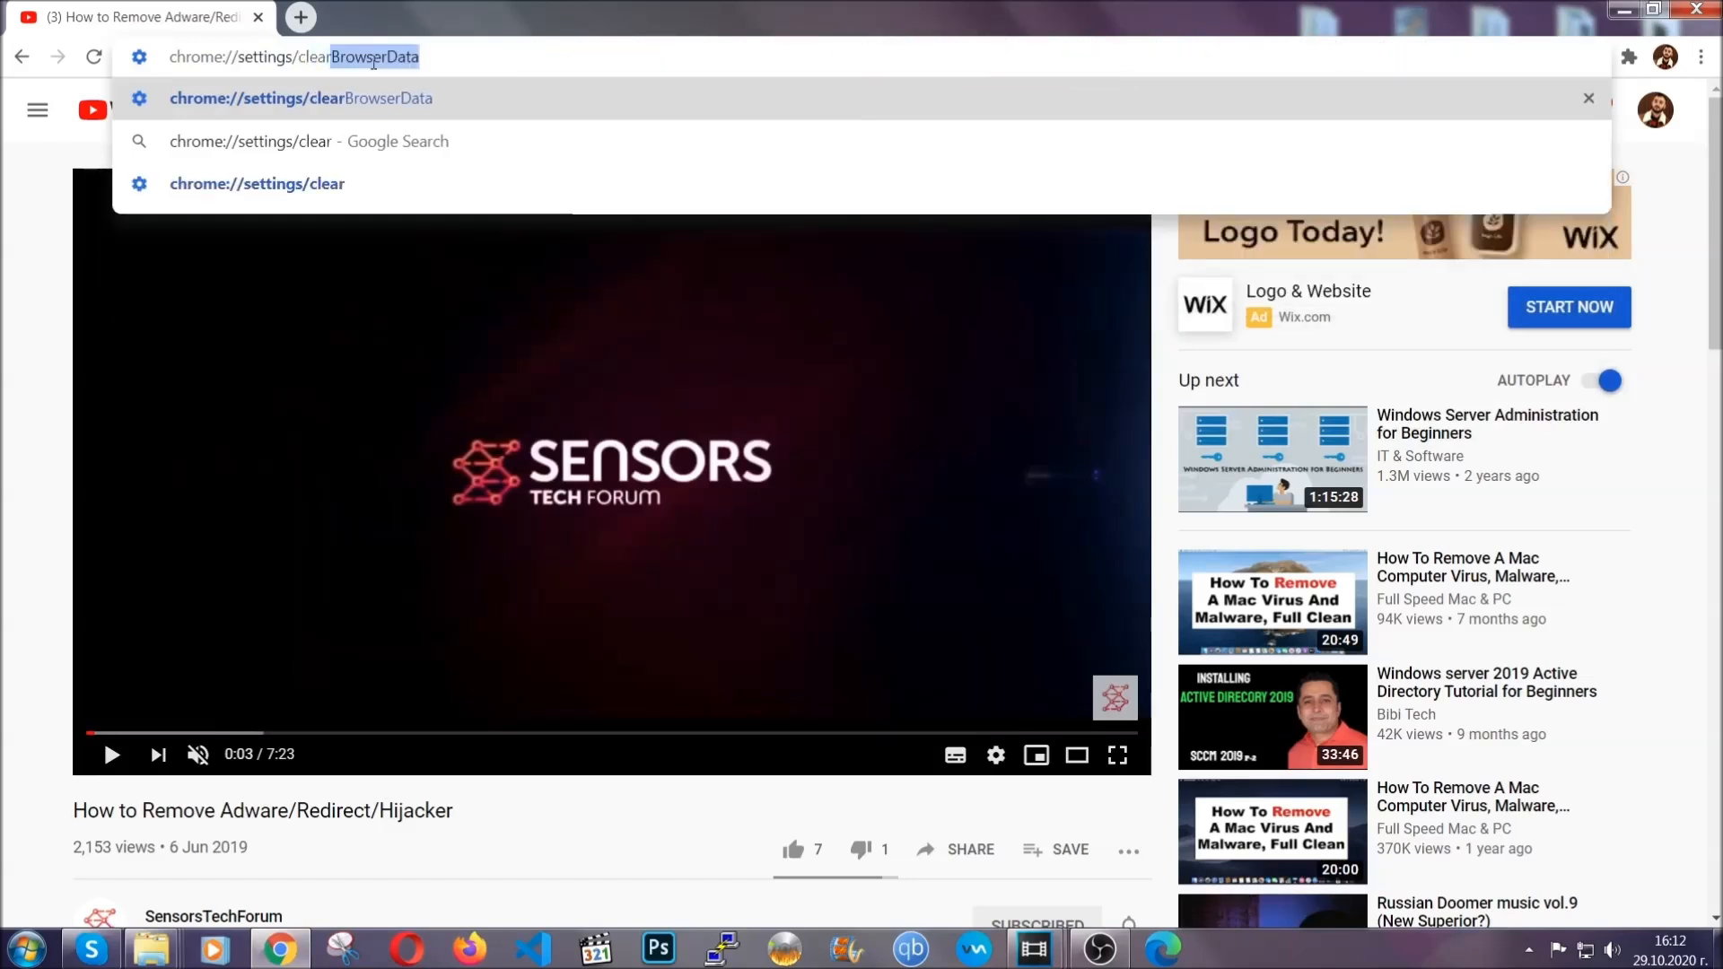
click(252, 101)
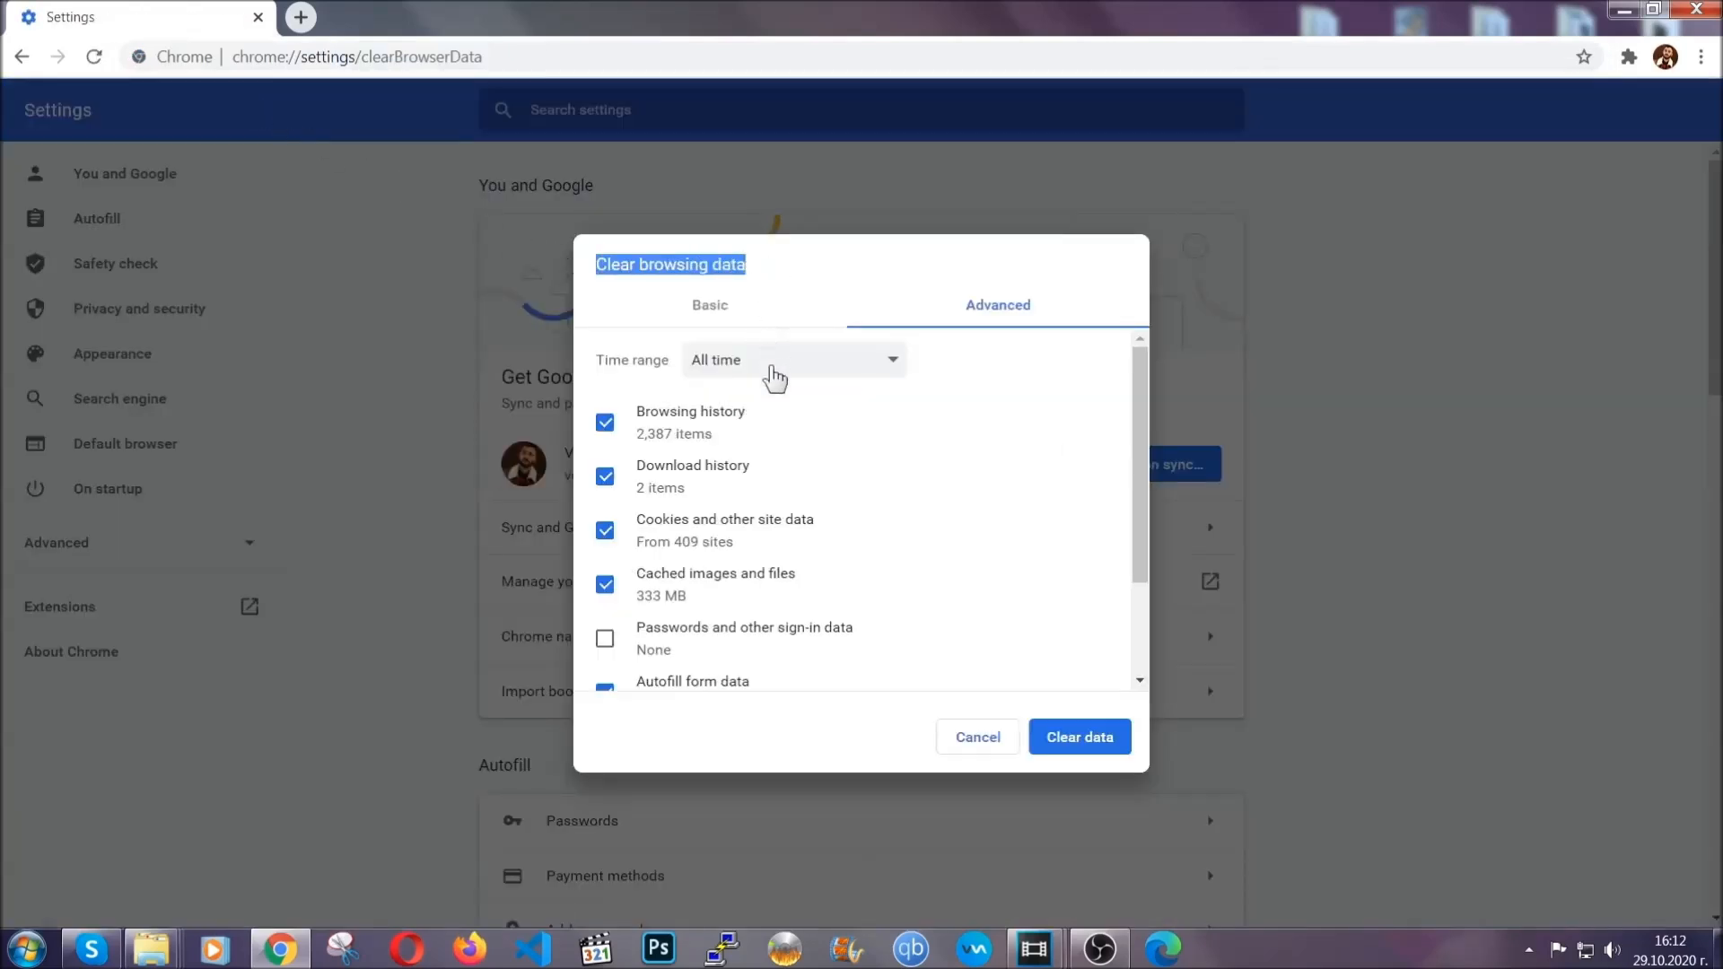
Step: Clear the browsing data for the time range All time, leaving passwords and other sign-in data excluded
click(784, 377)
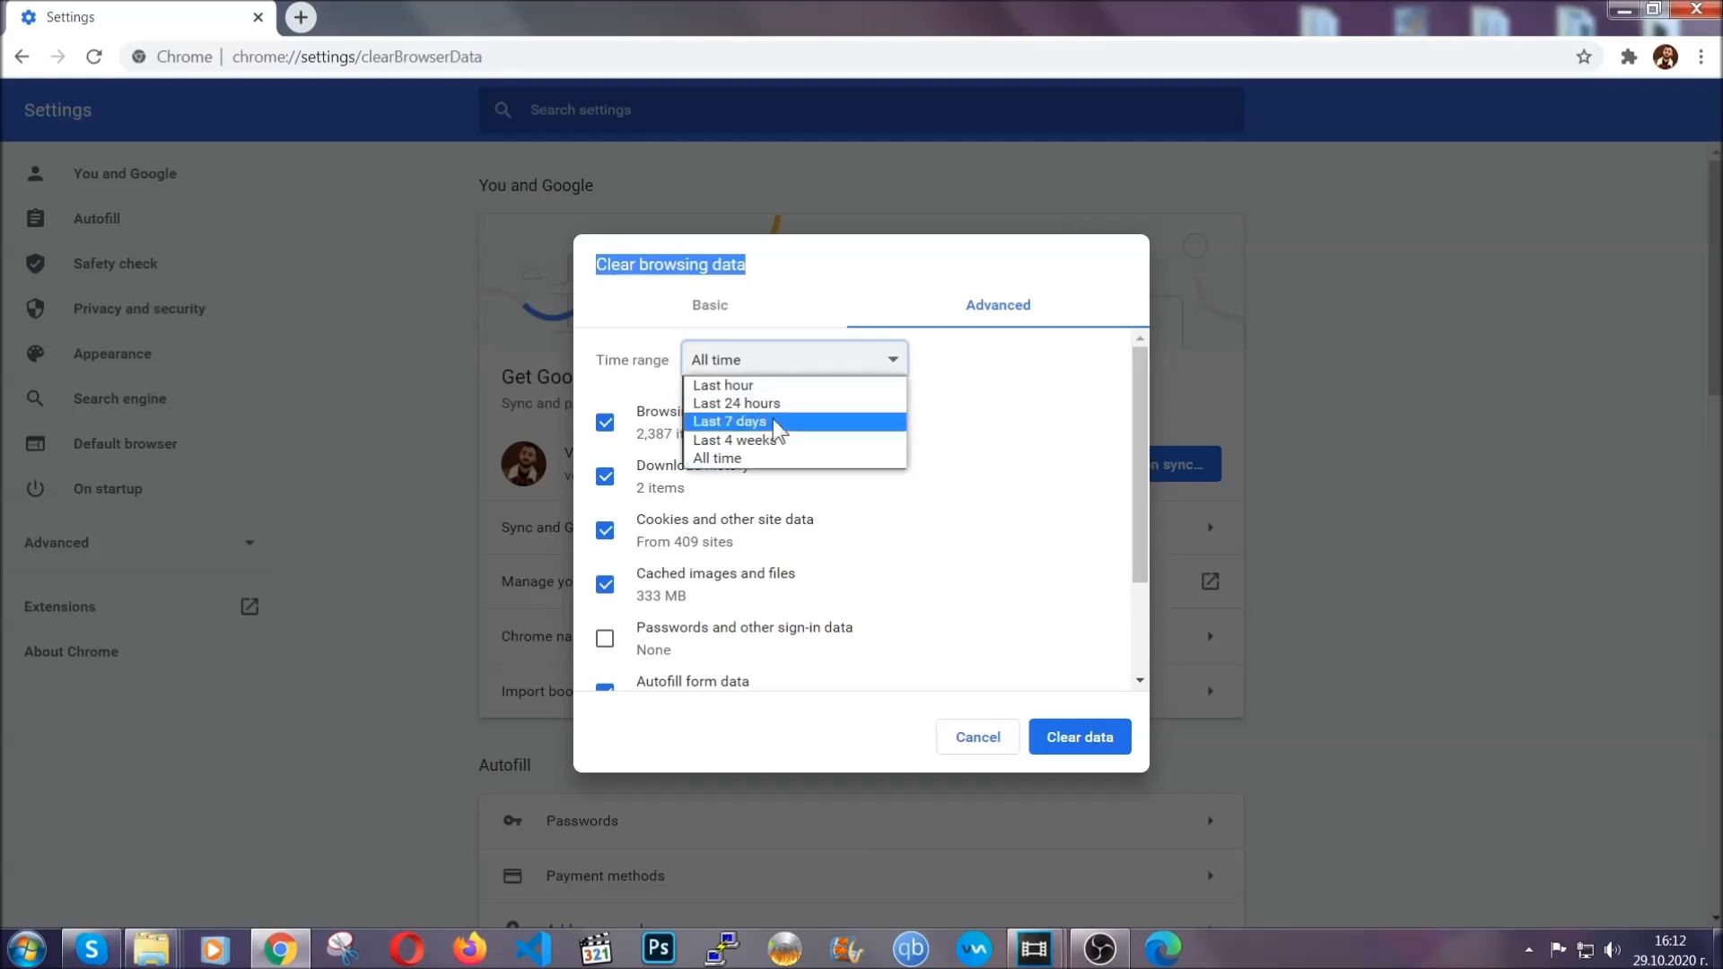
click(765, 467)
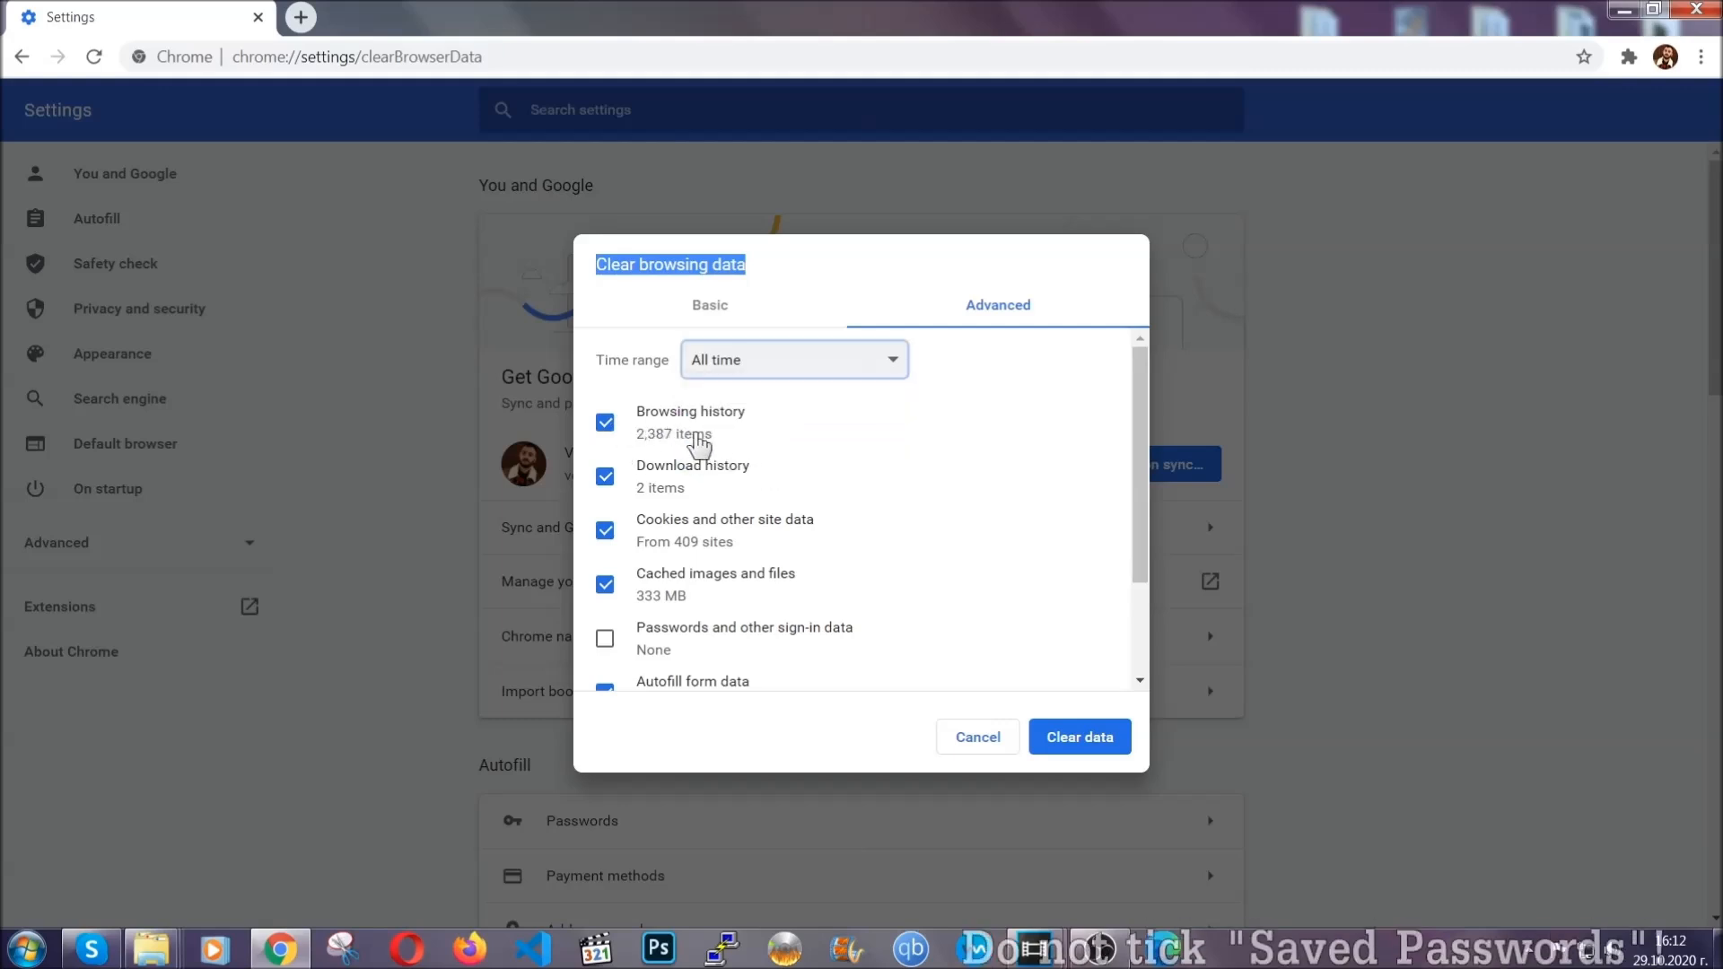
scroll(709, 608, down, 1)
scroll(709, 609, down, 1)
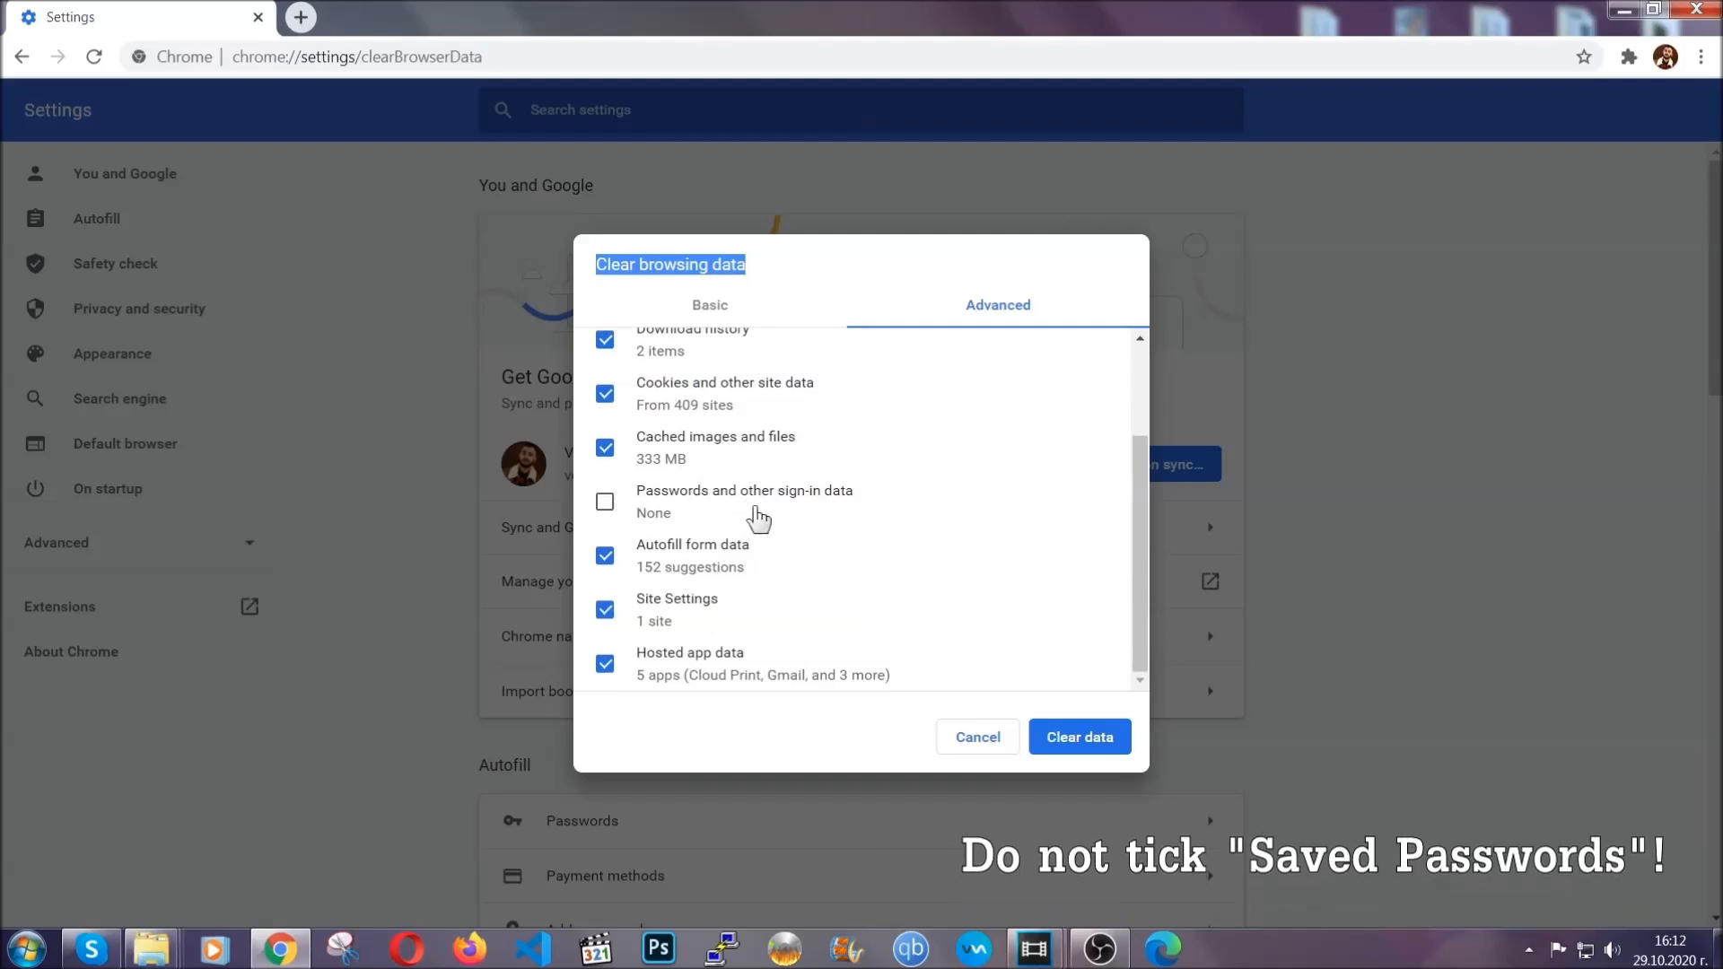
click(1059, 738)
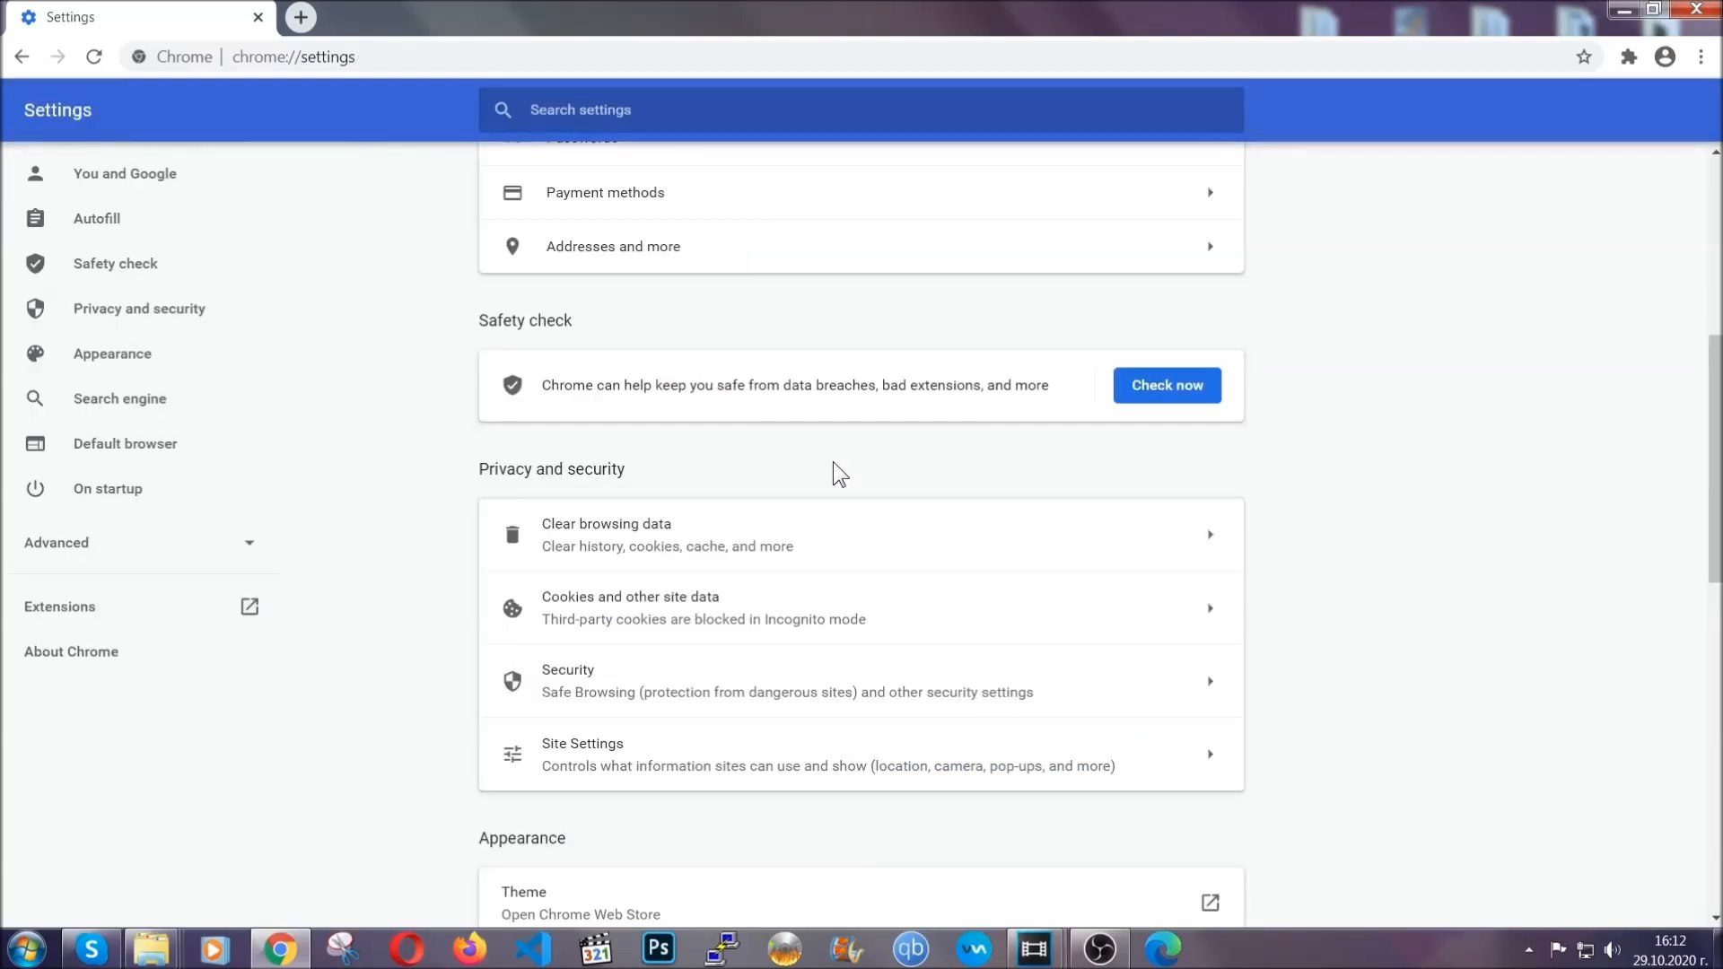
Step: Remove the Bulk Media Downloader and HMA VPN Proxy Unblocker extensions from Chrome, and minimize the browser
click(1701, 59)
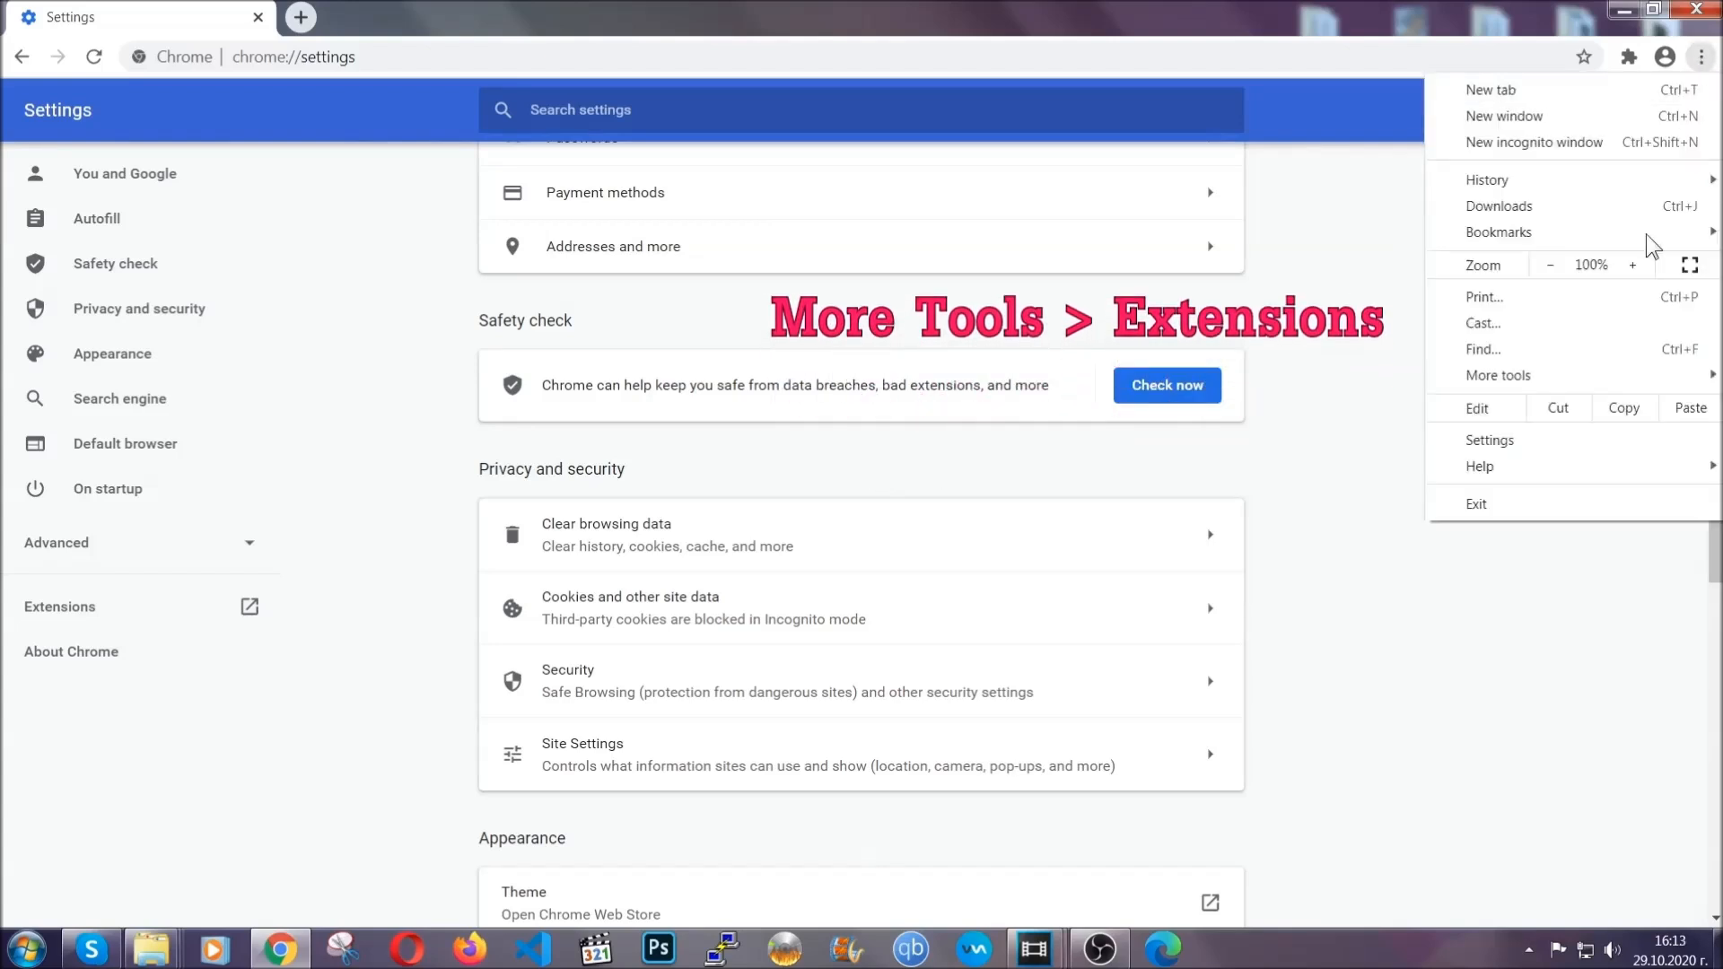
mouse_move(1575, 368)
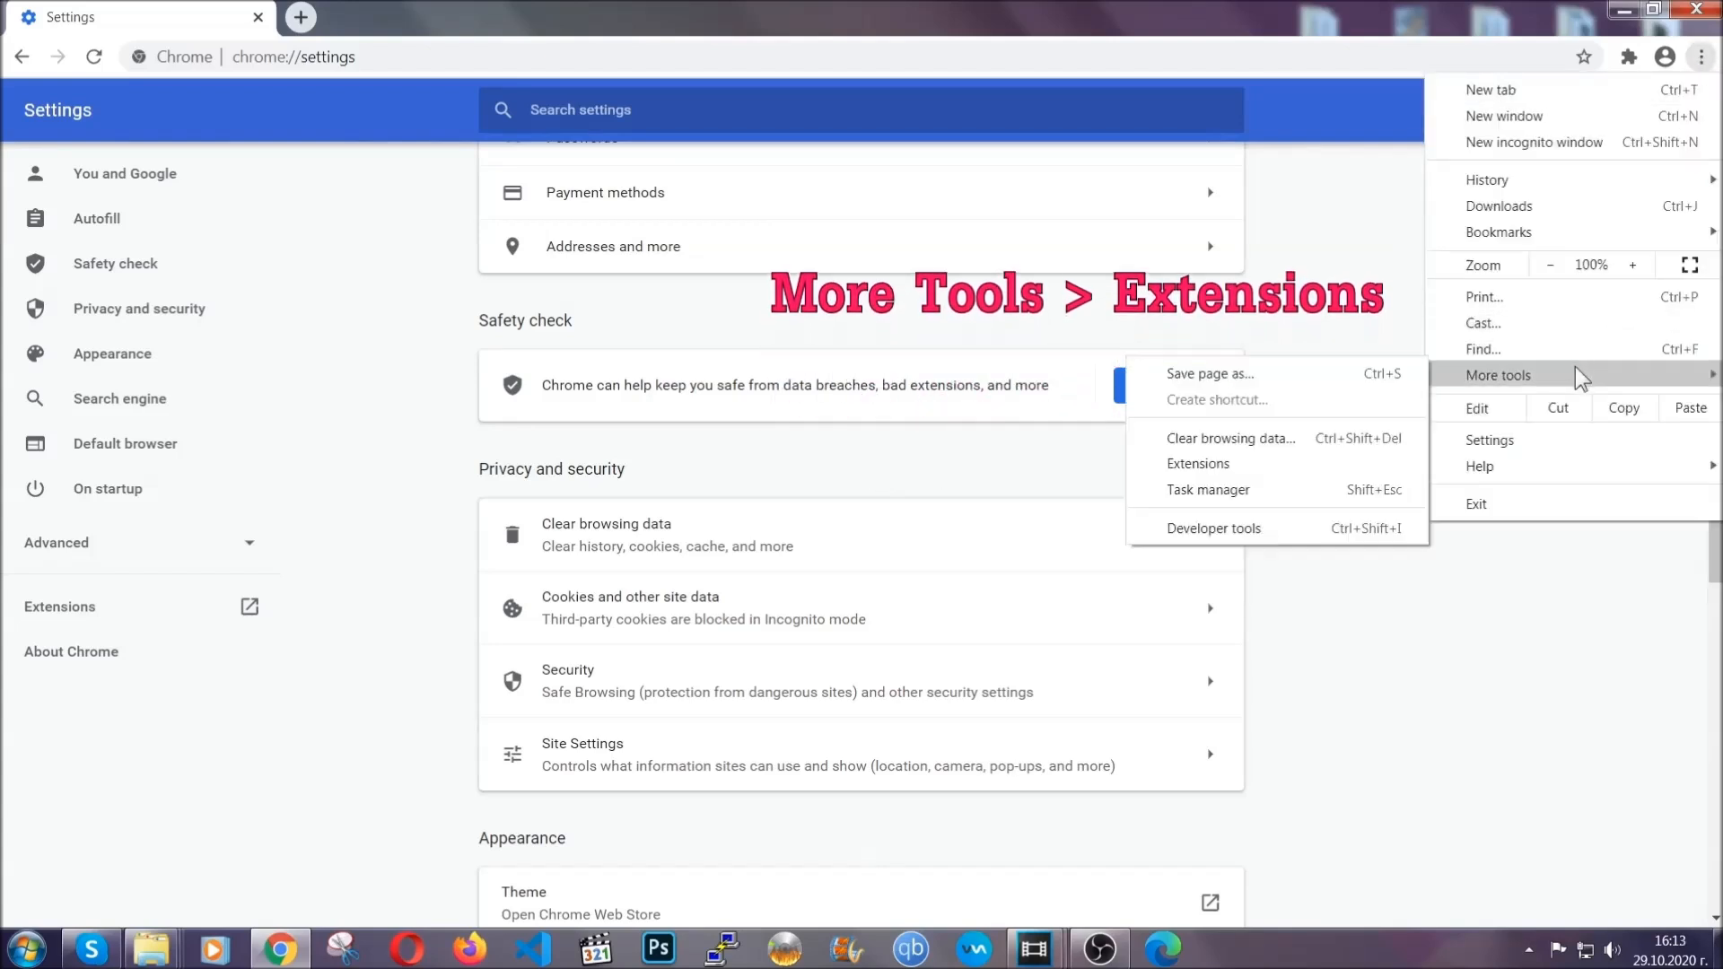
click(1240, 462)
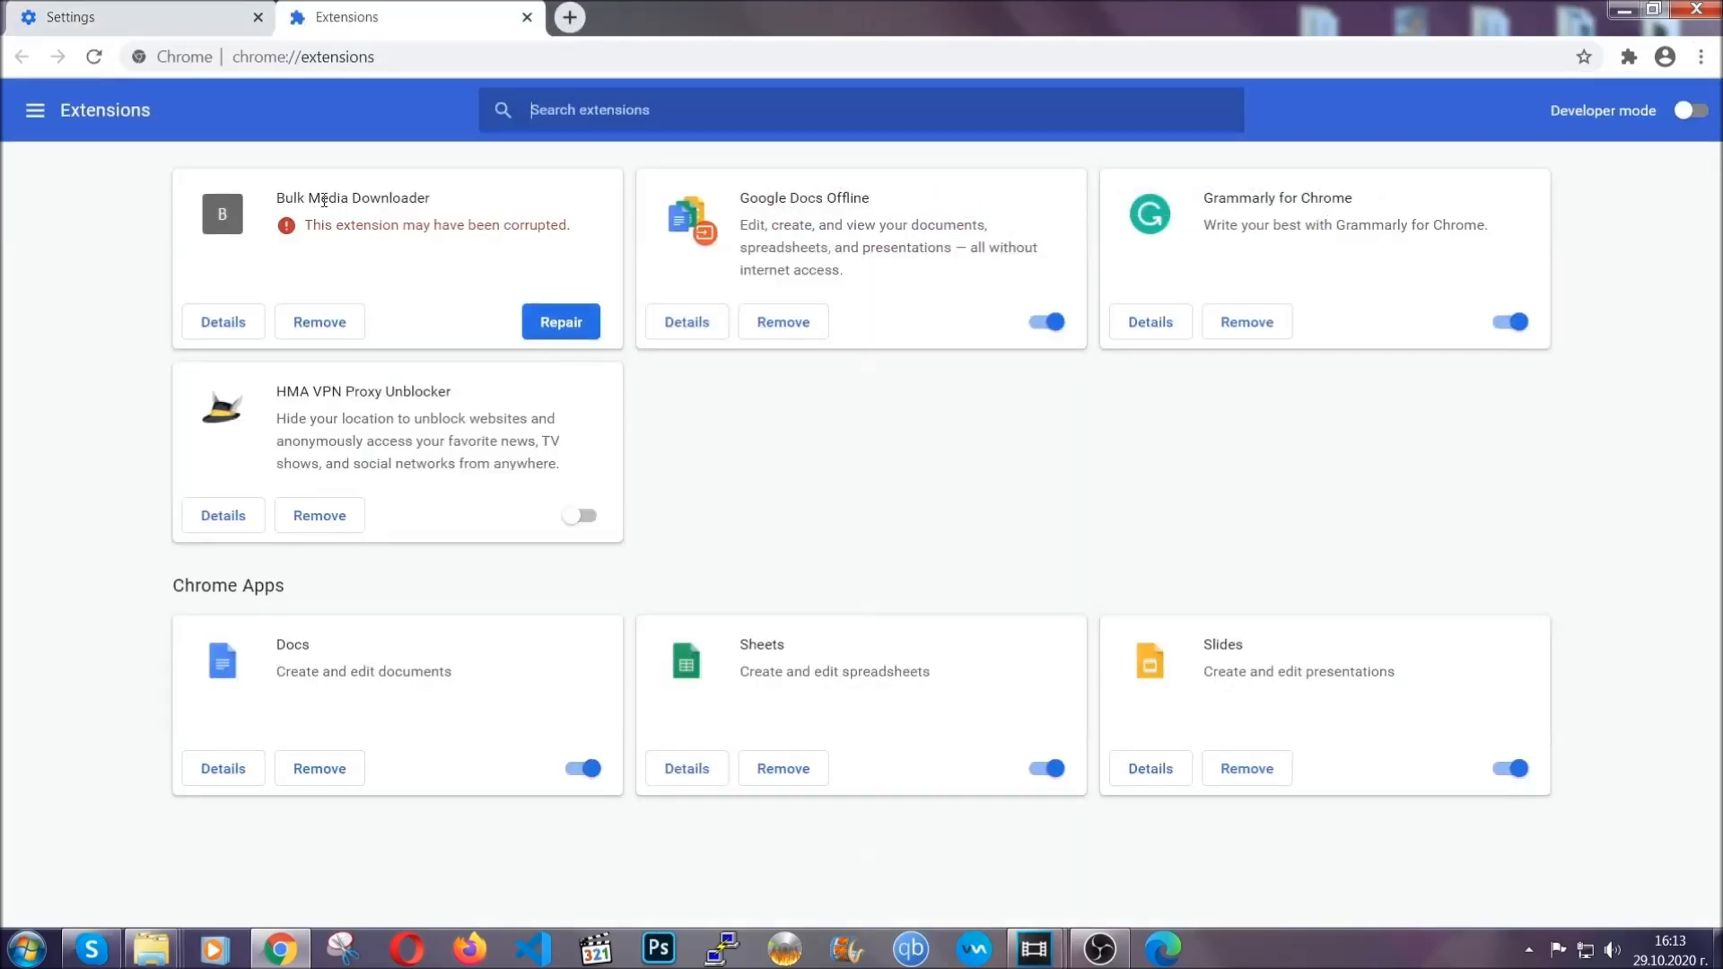
click(334, 324)
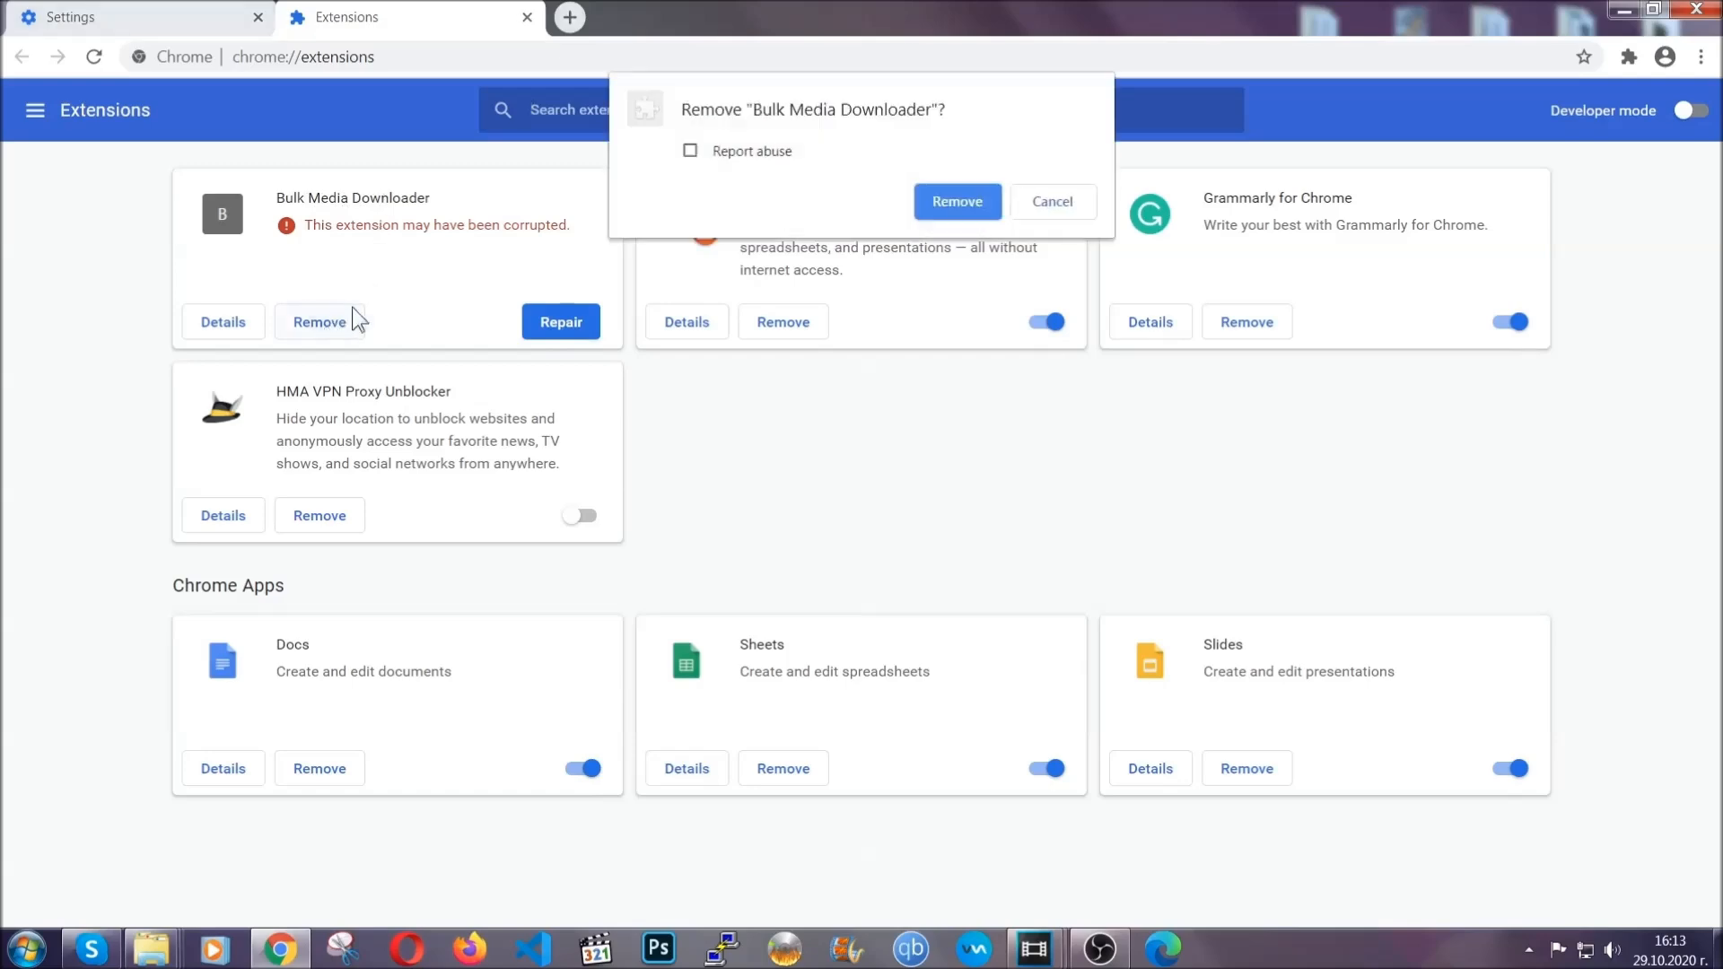
click(929, 198)
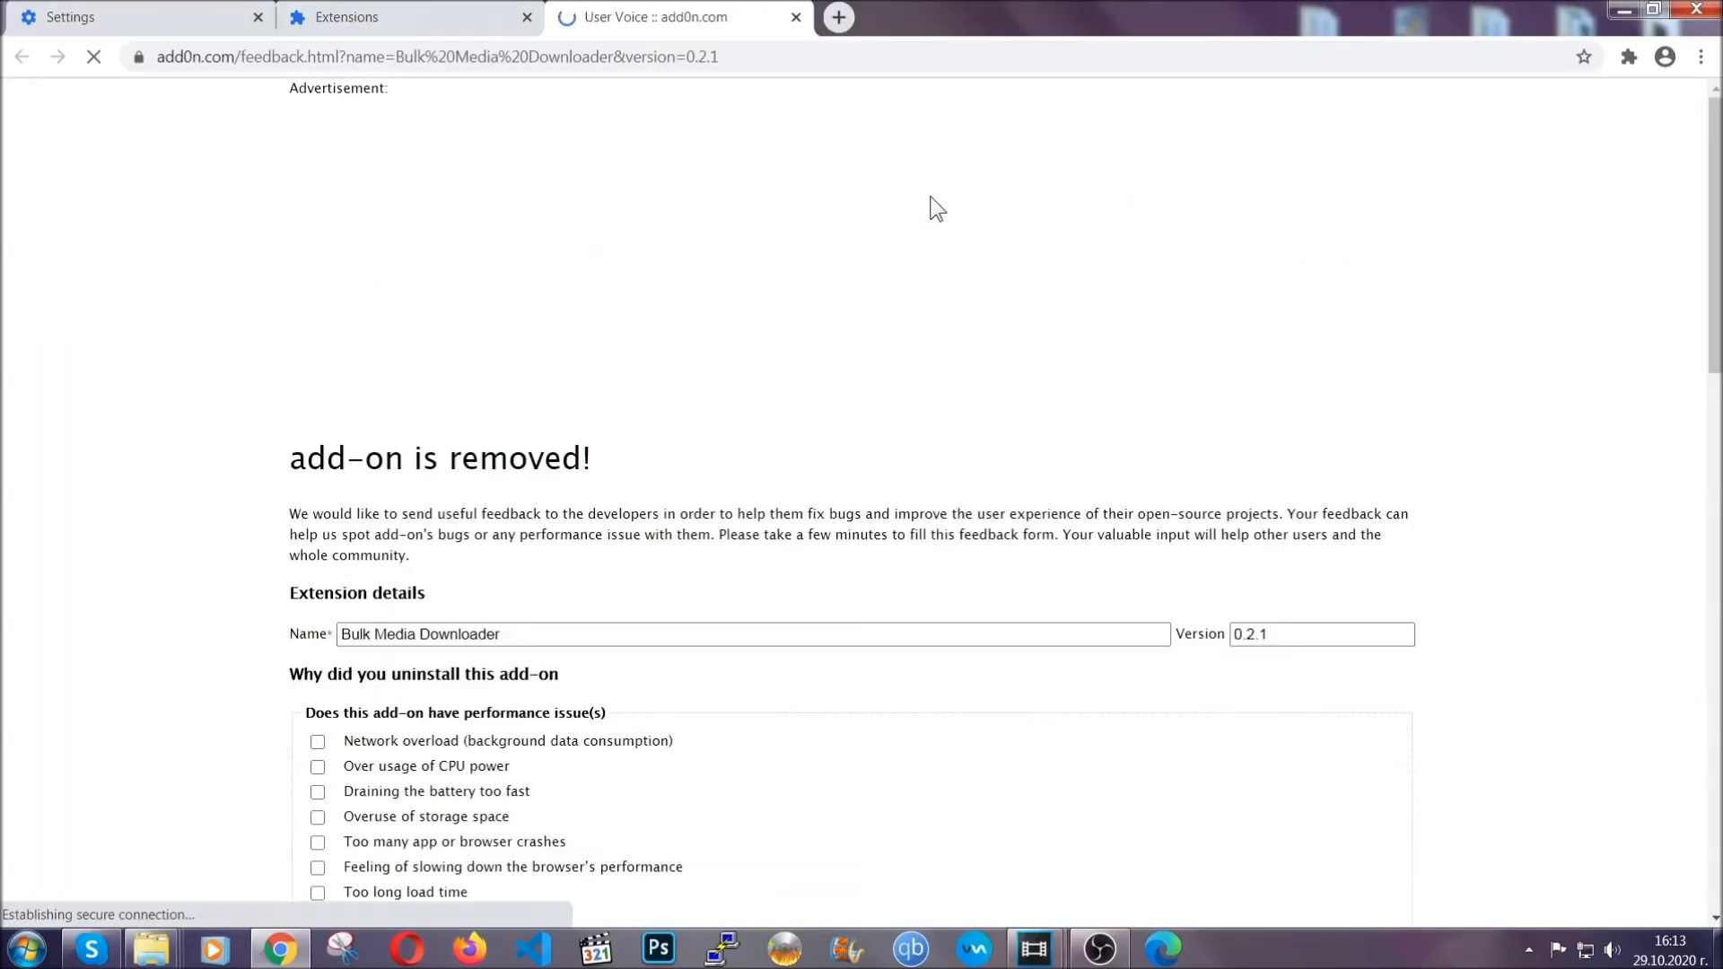
click(438, 18)
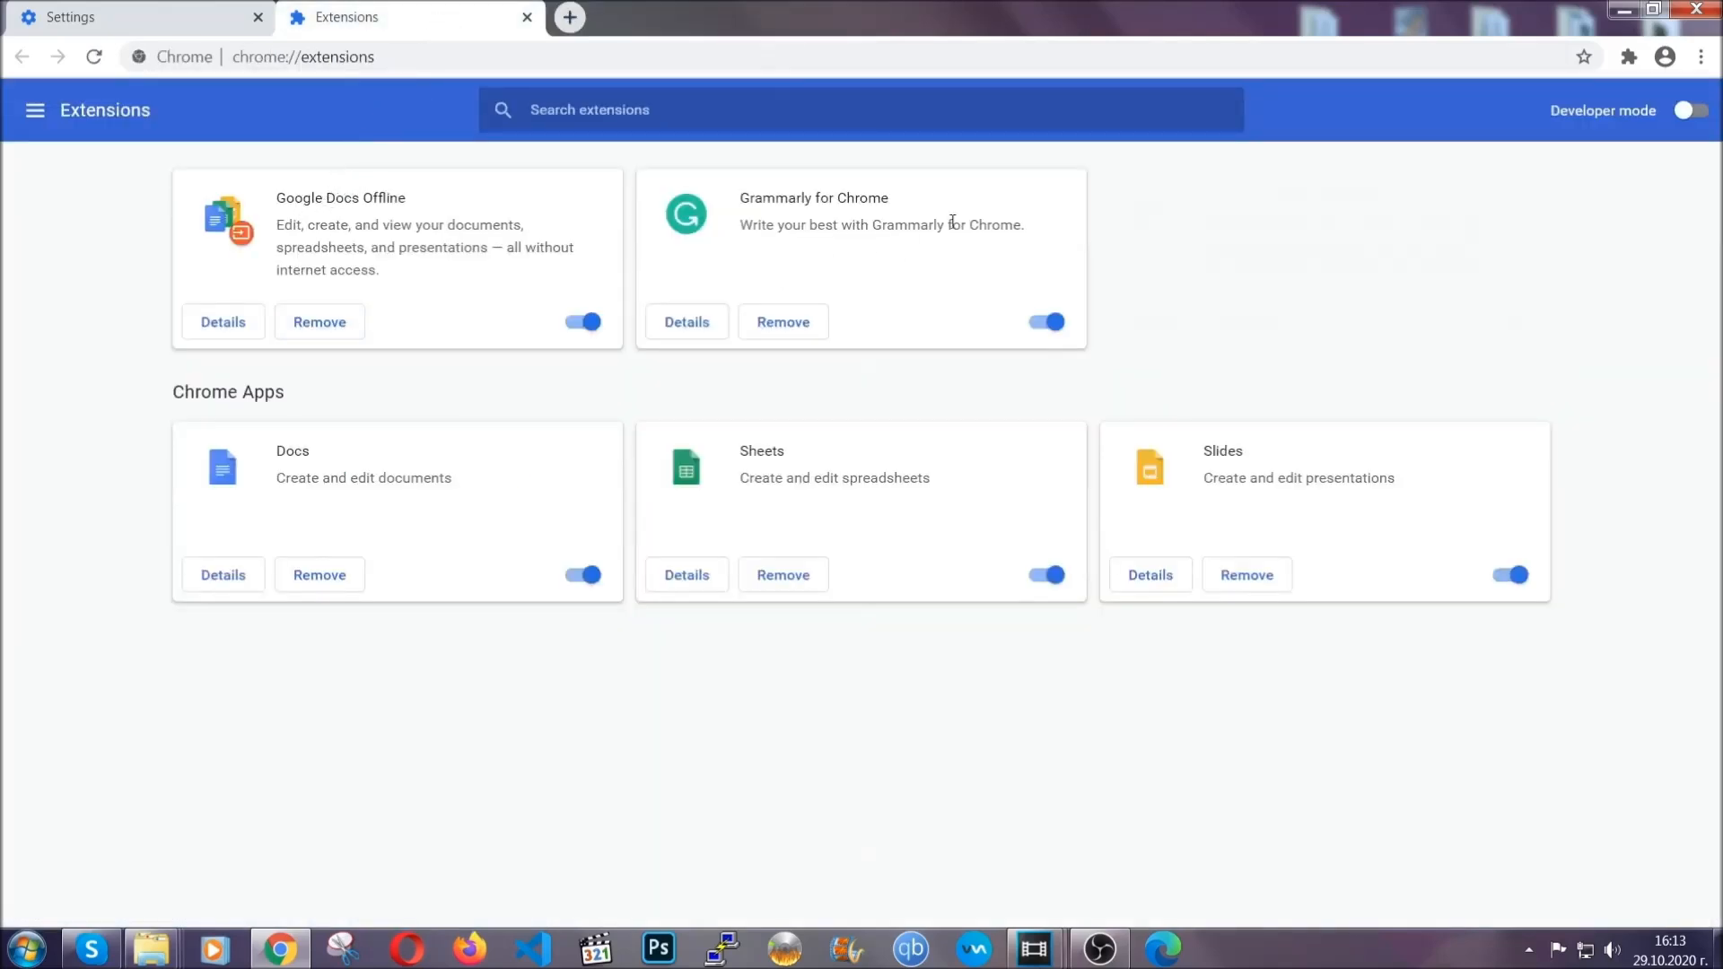
click(1621, 10)
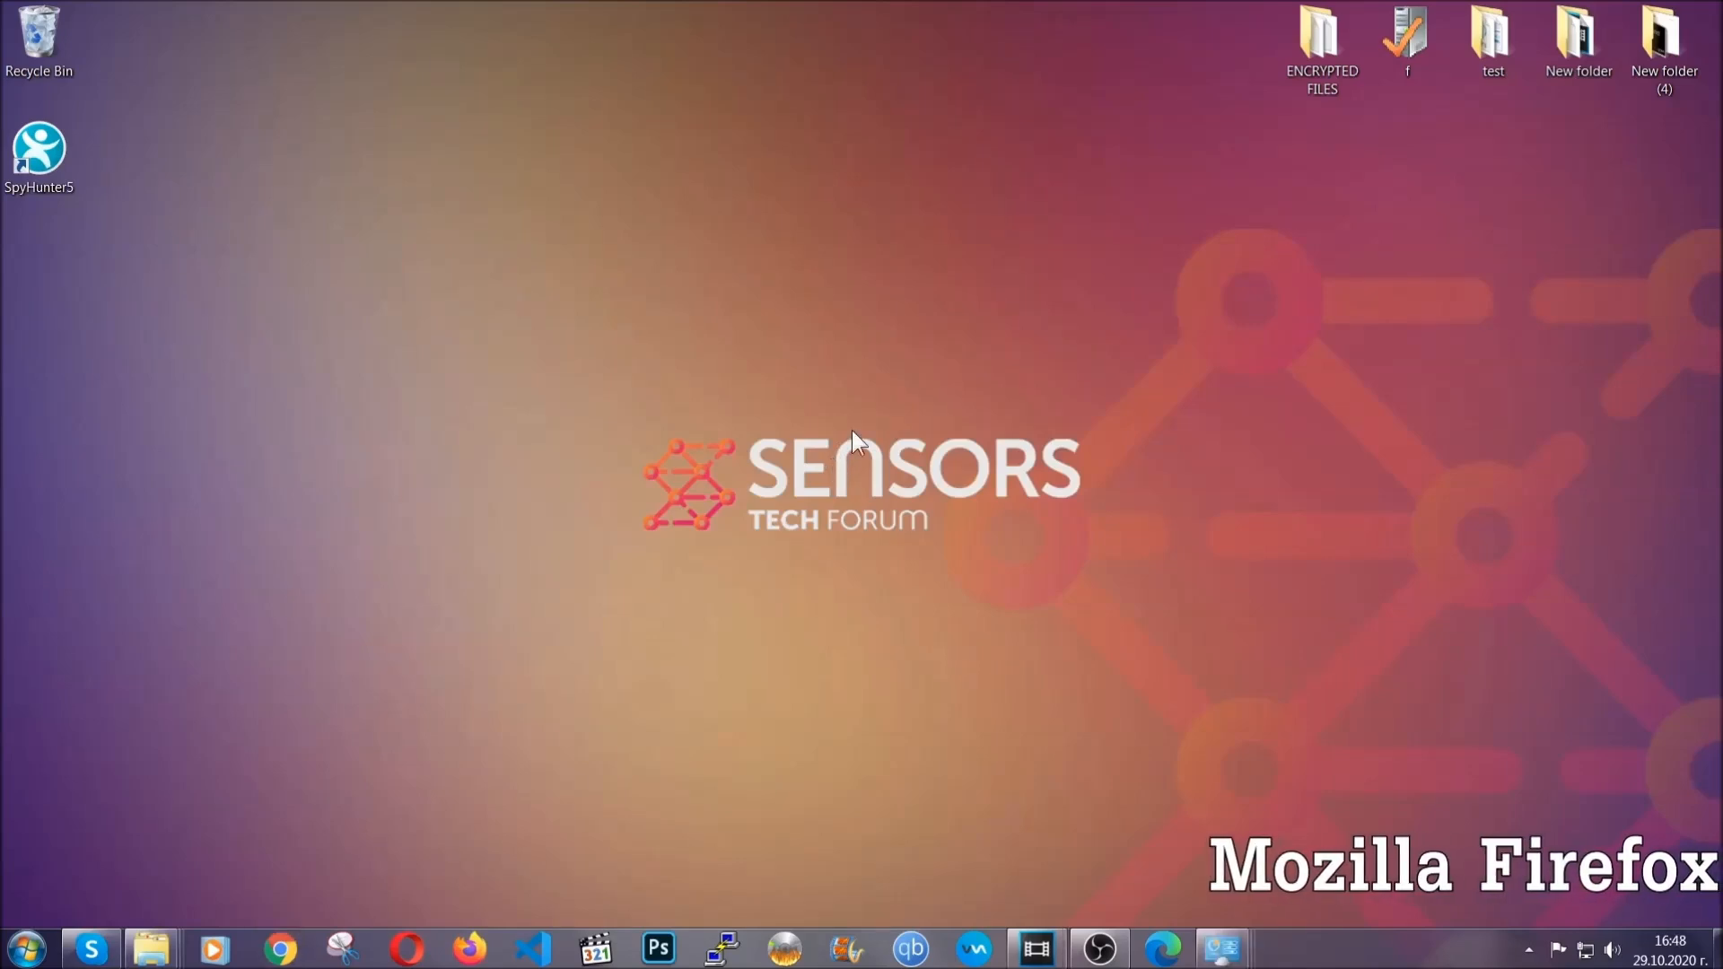
Step: Switch to Mozilla Firefox and open the about:support troubleshooting page
click(471, 933)
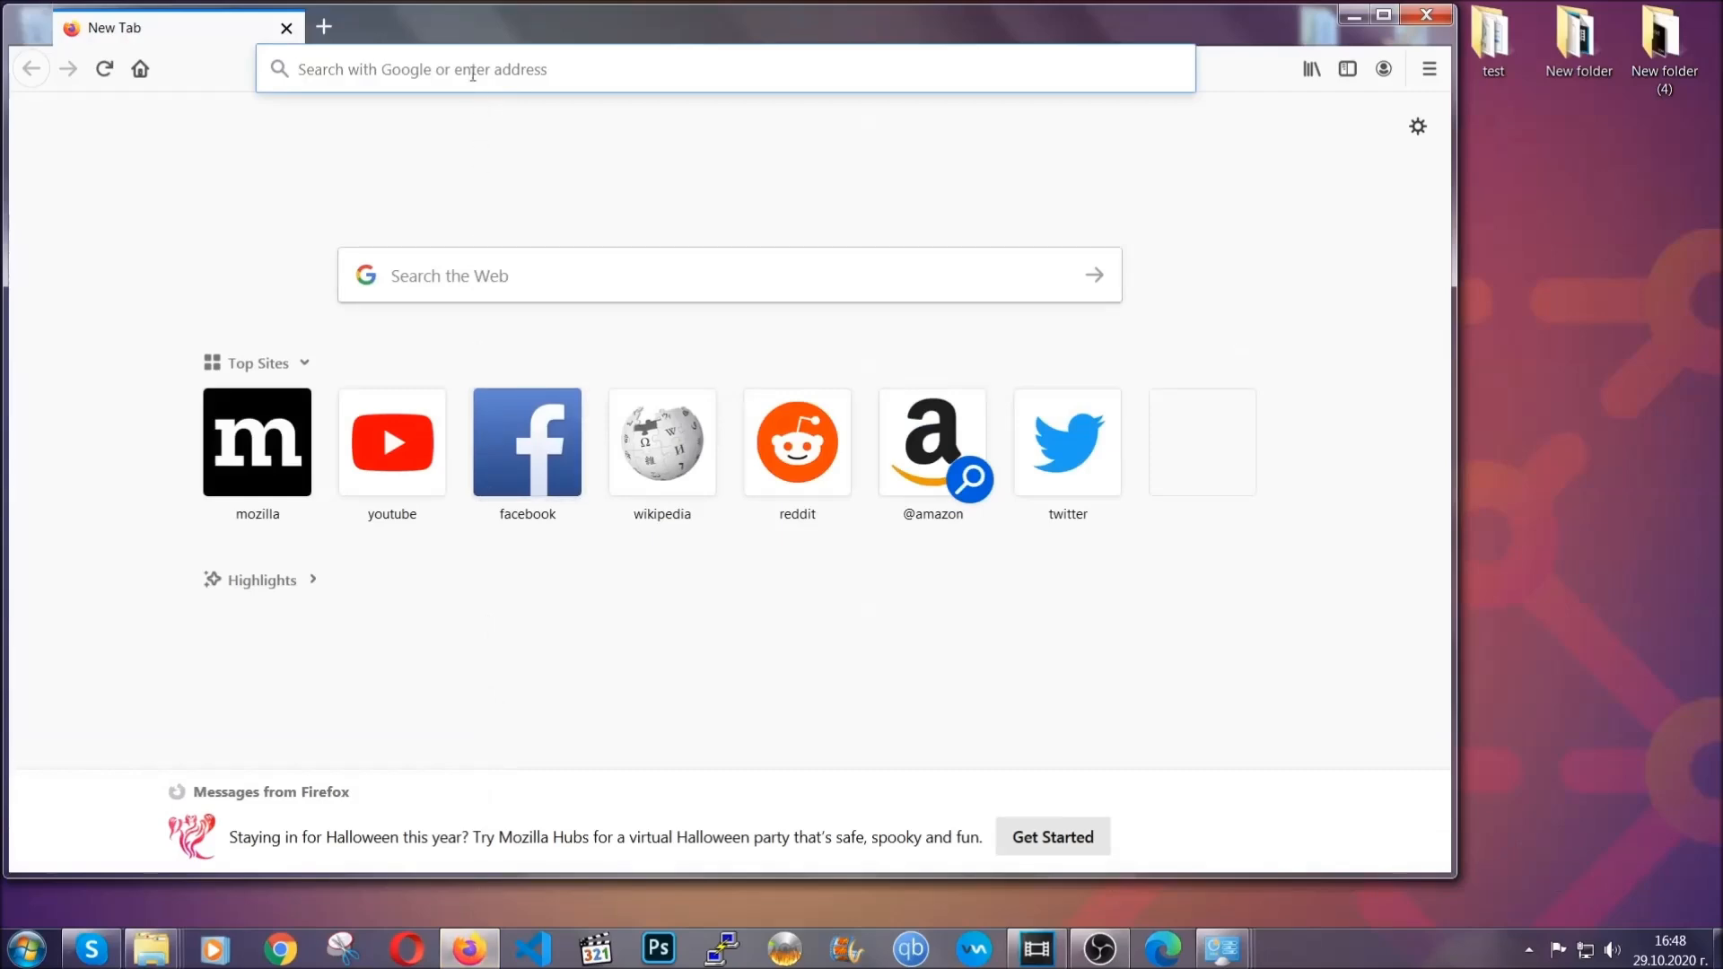
click(474, 72)
text(about)
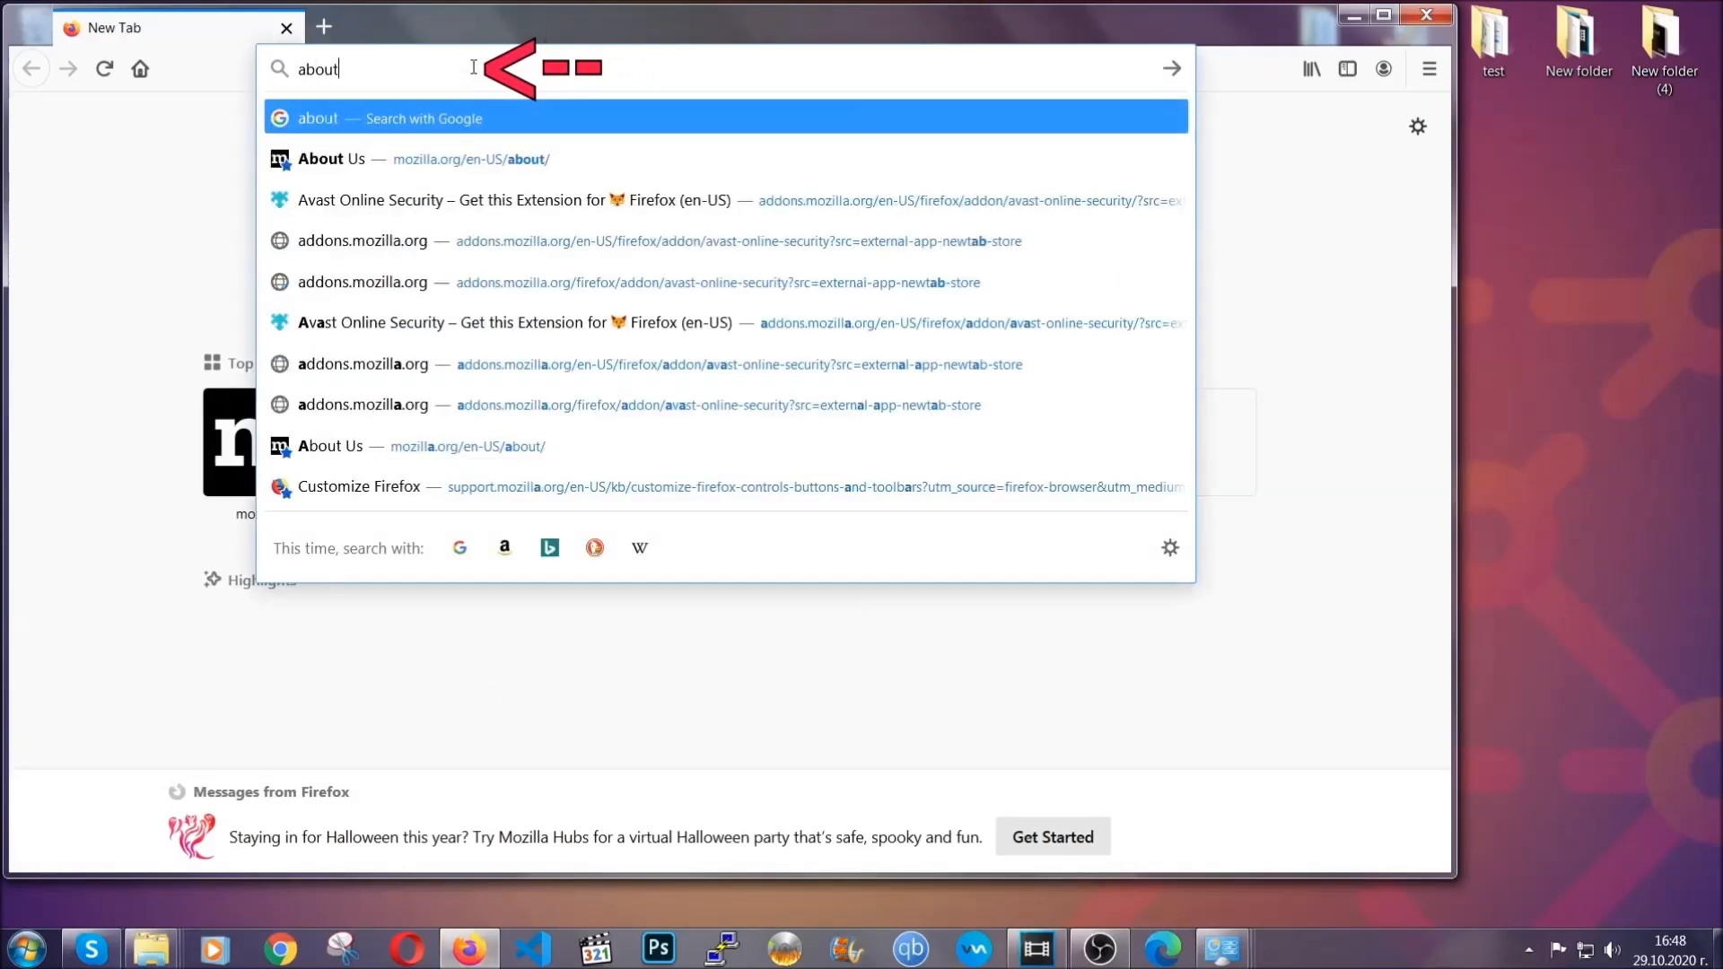
text(:support)
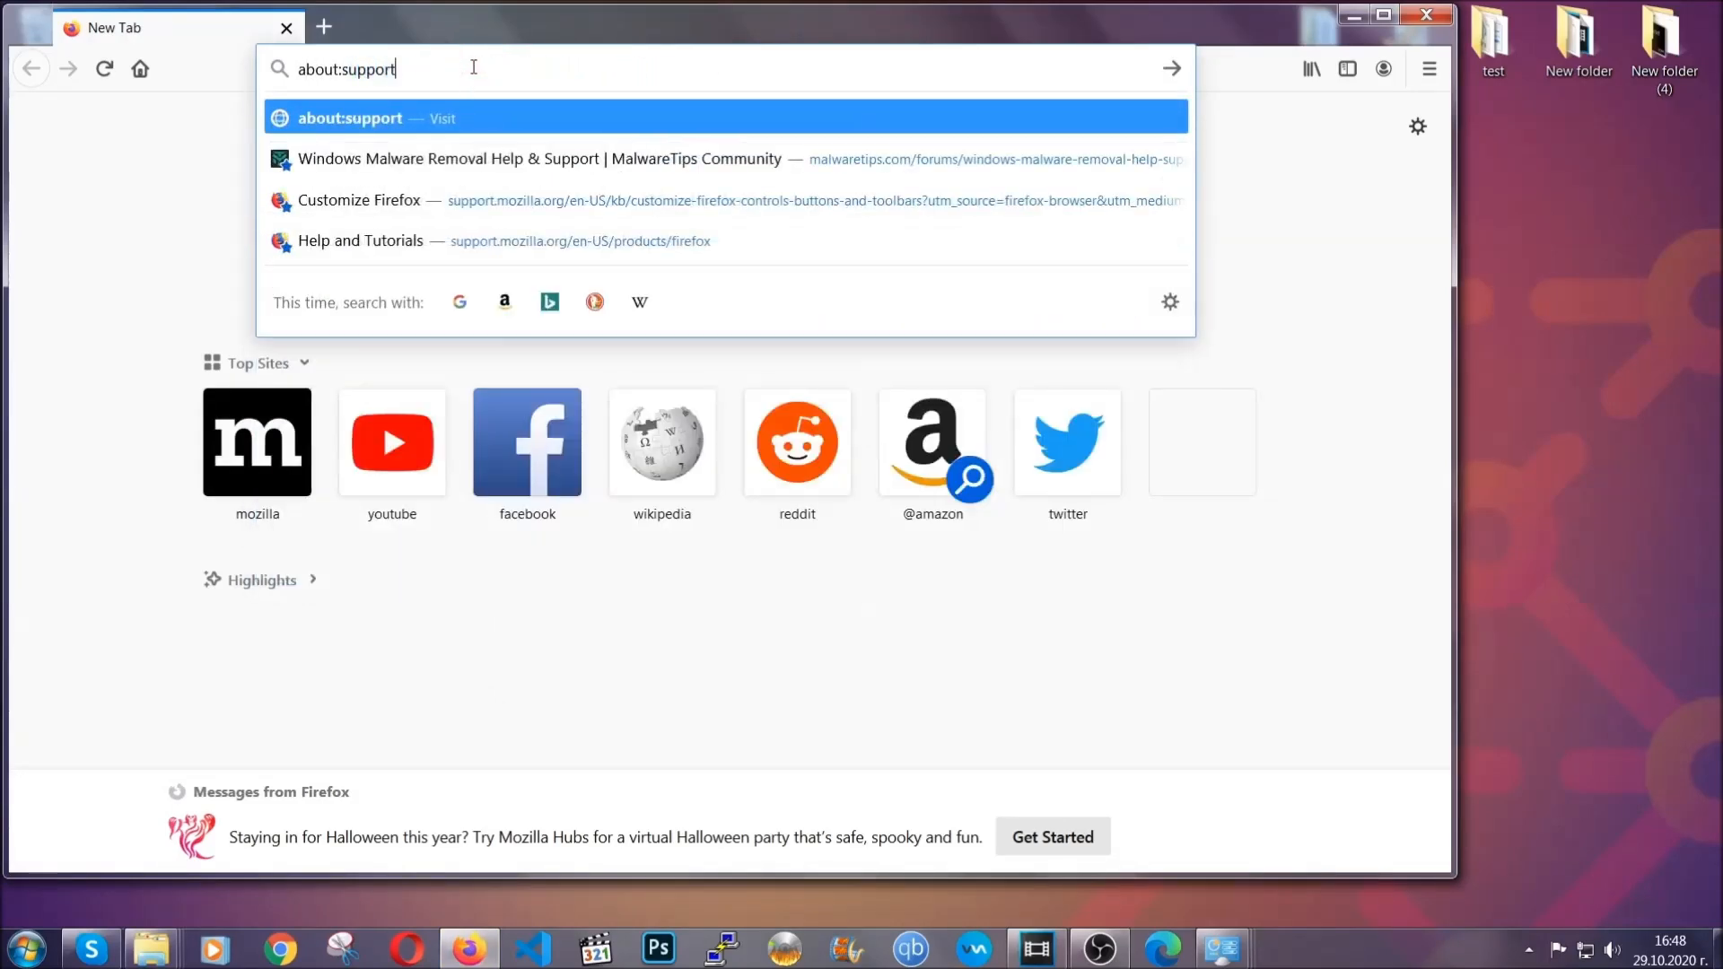
key(Return)
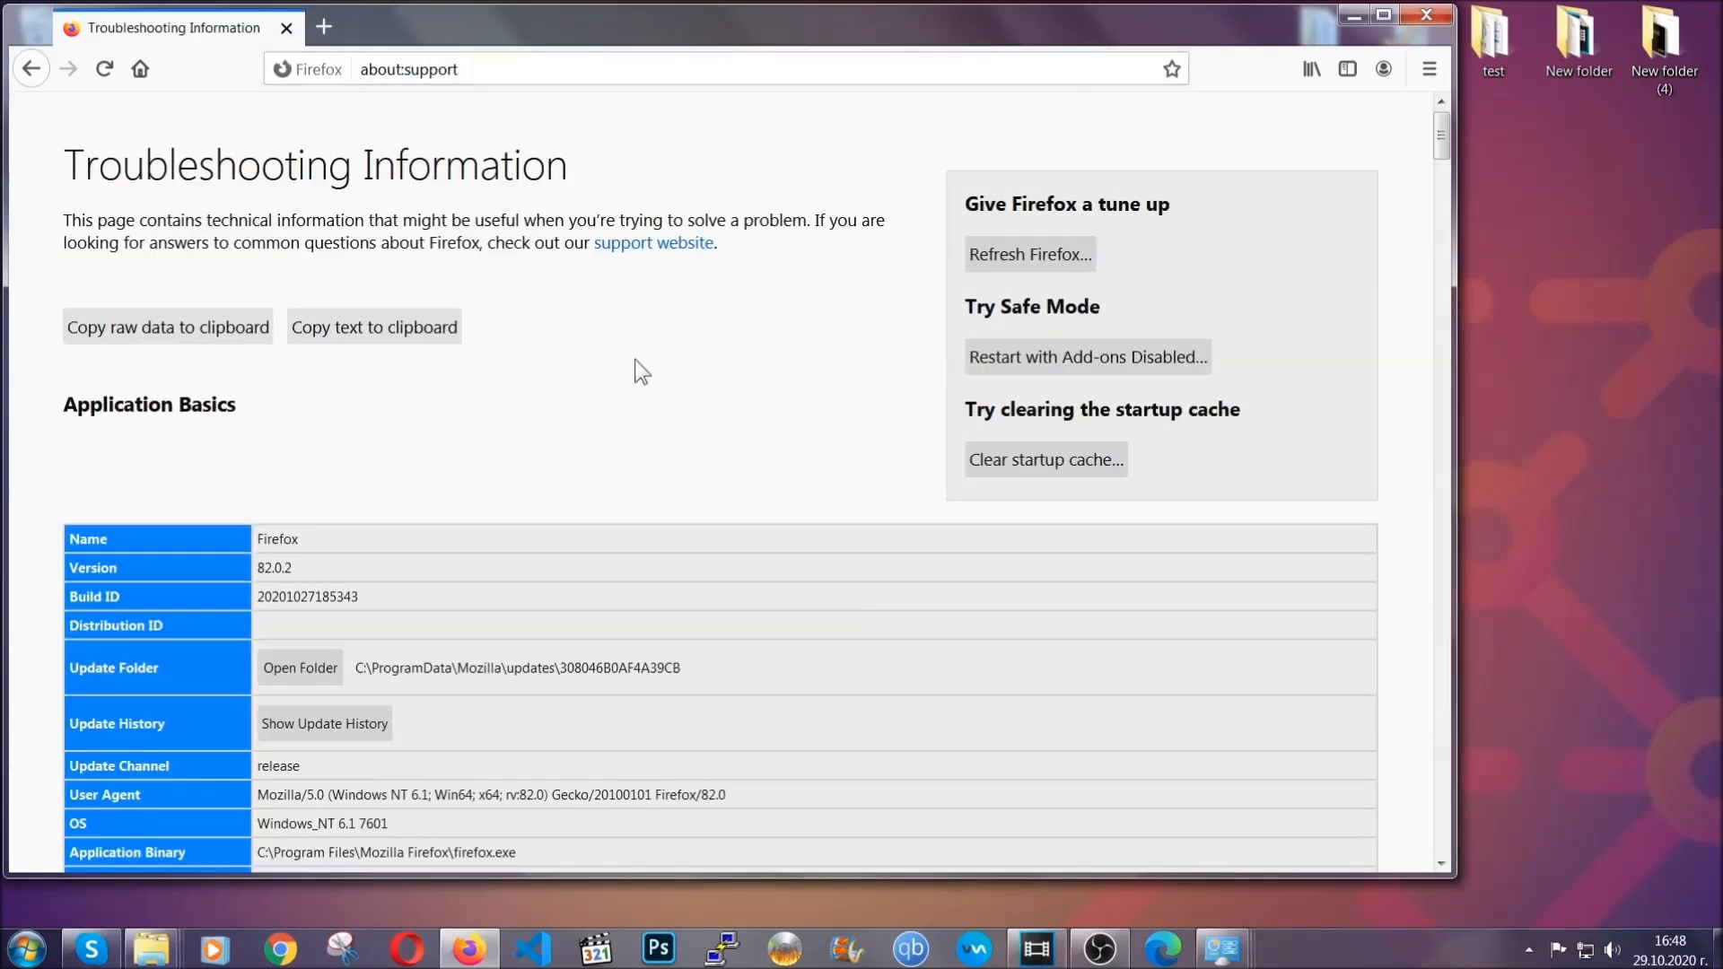
Step: Refresh Firefox to its default settings, finish the Import Wizard, and minimize the browser
click(1020, 263)
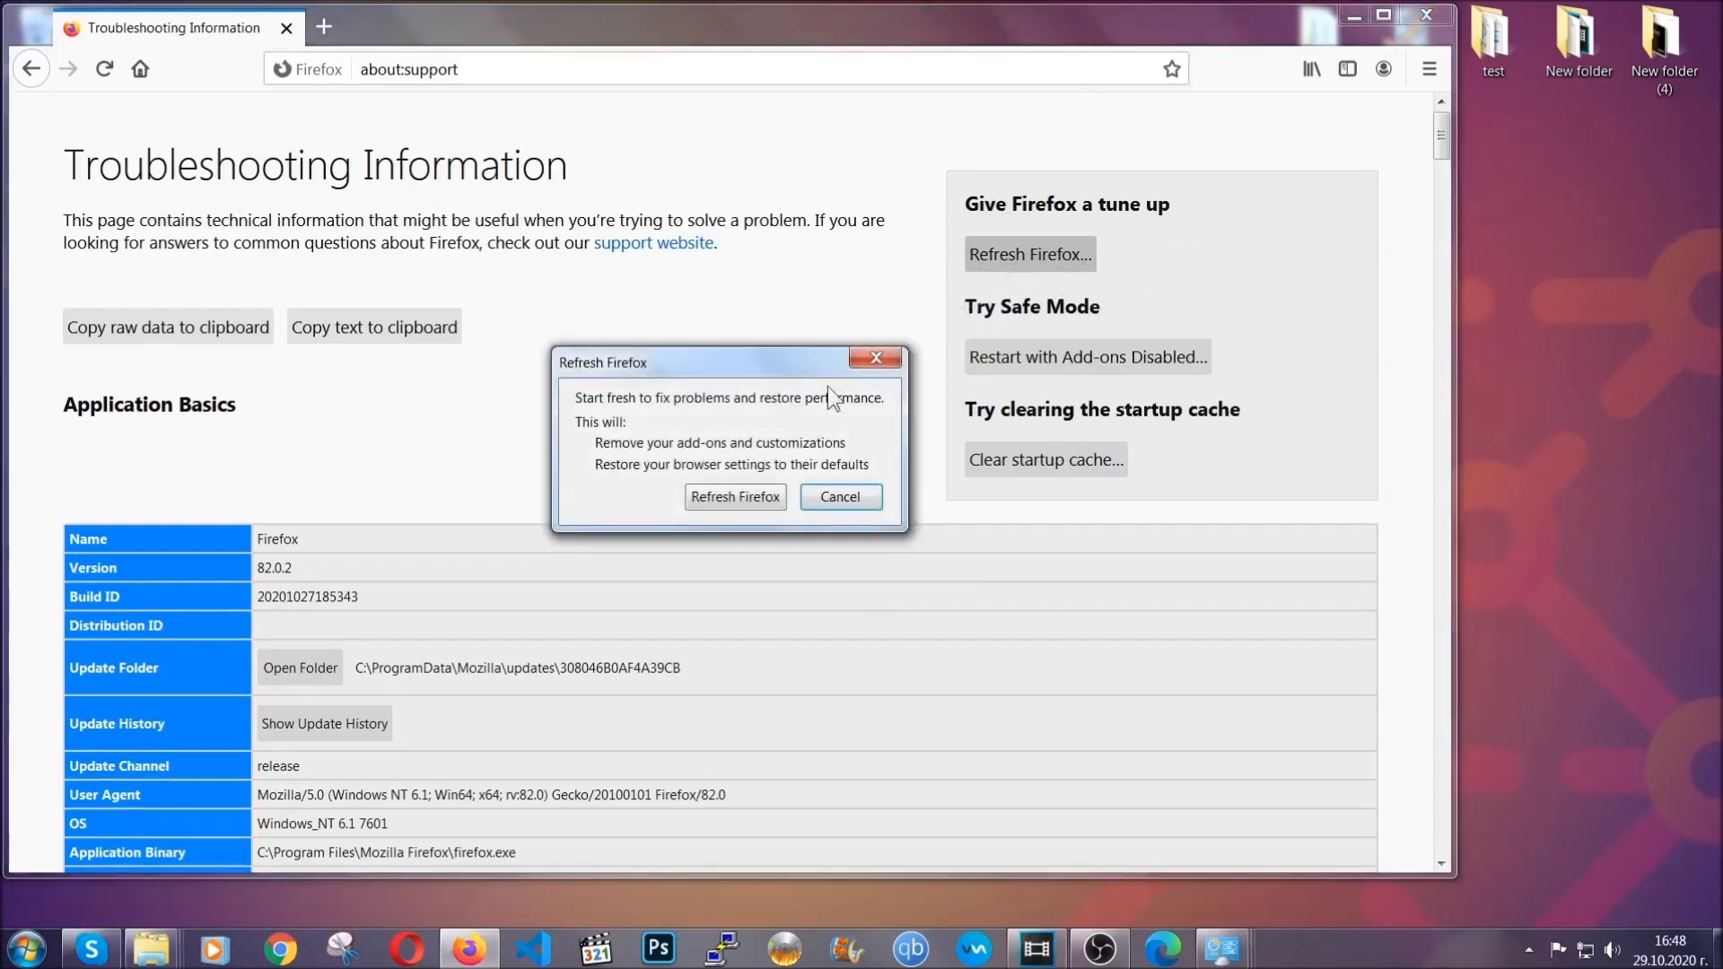
click(734, 498)
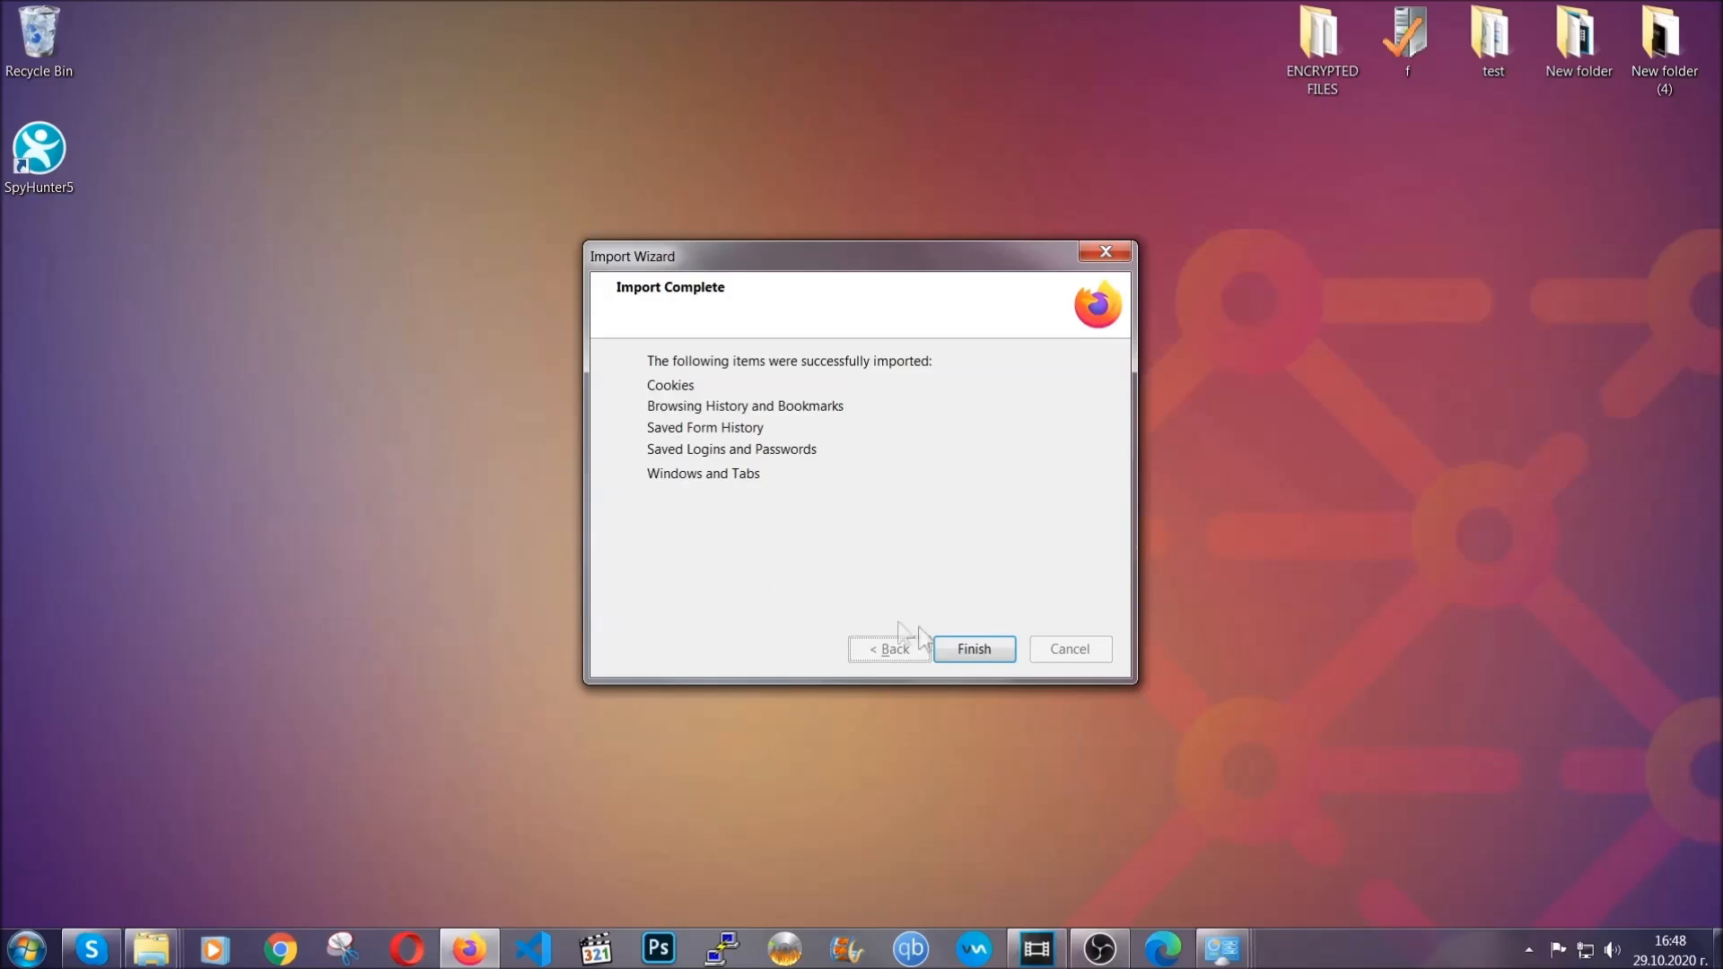
click(969, 653)
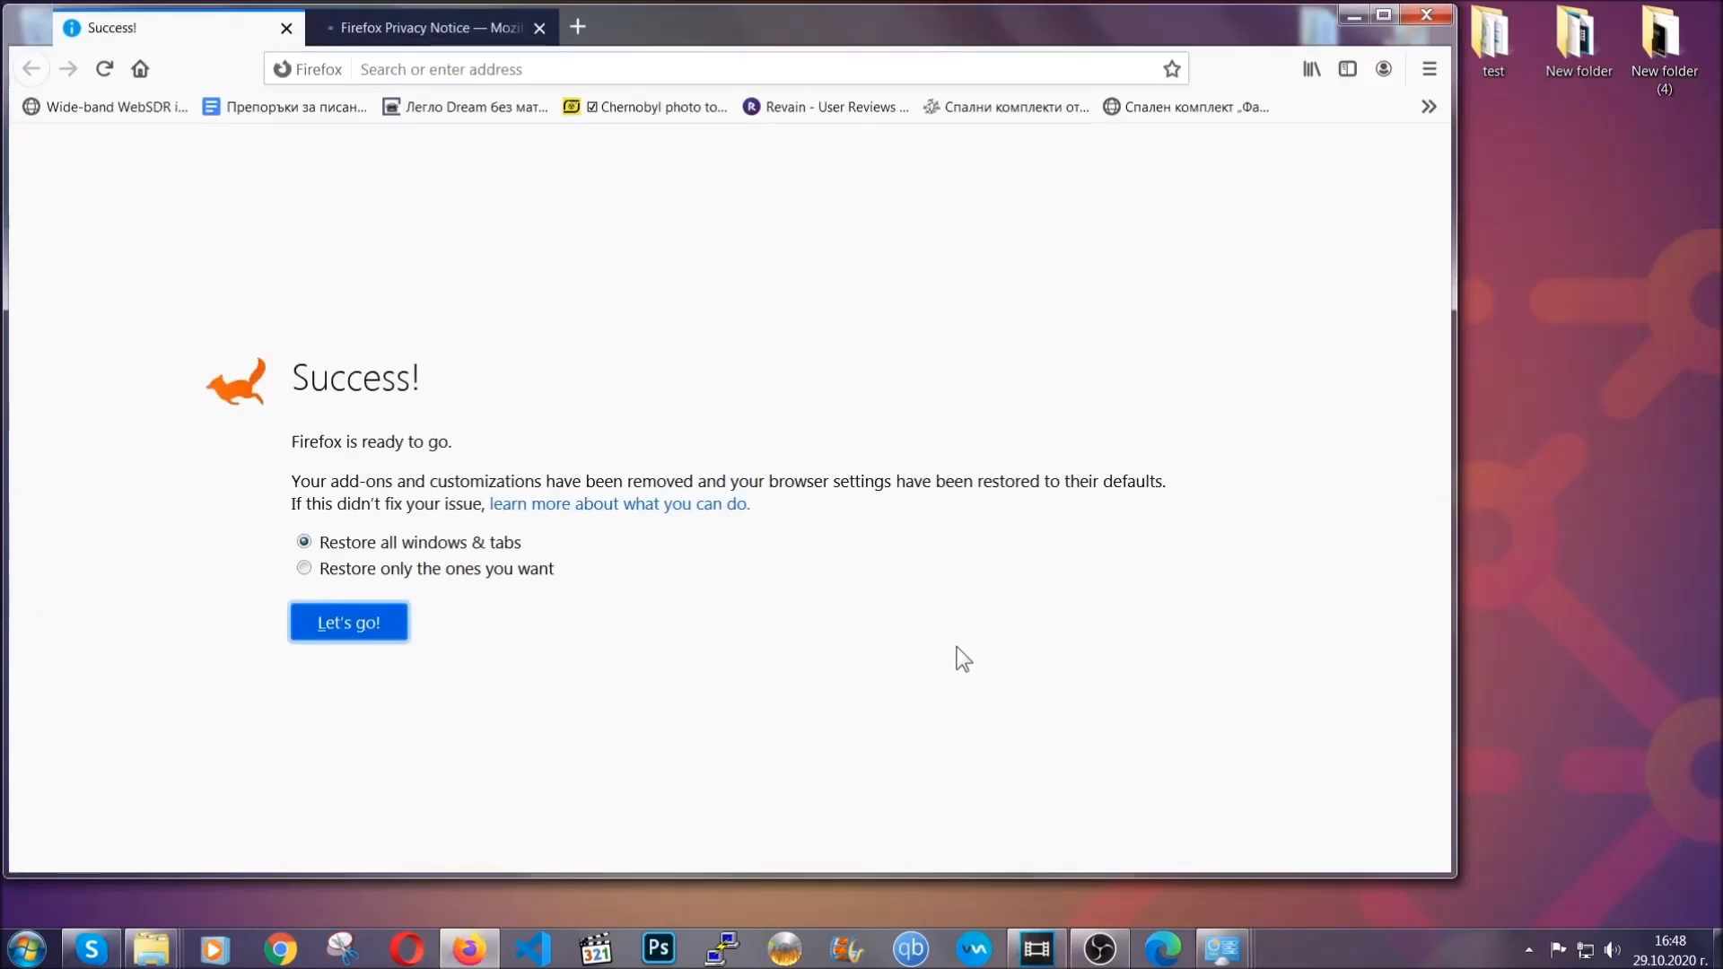
click(1350, 18)
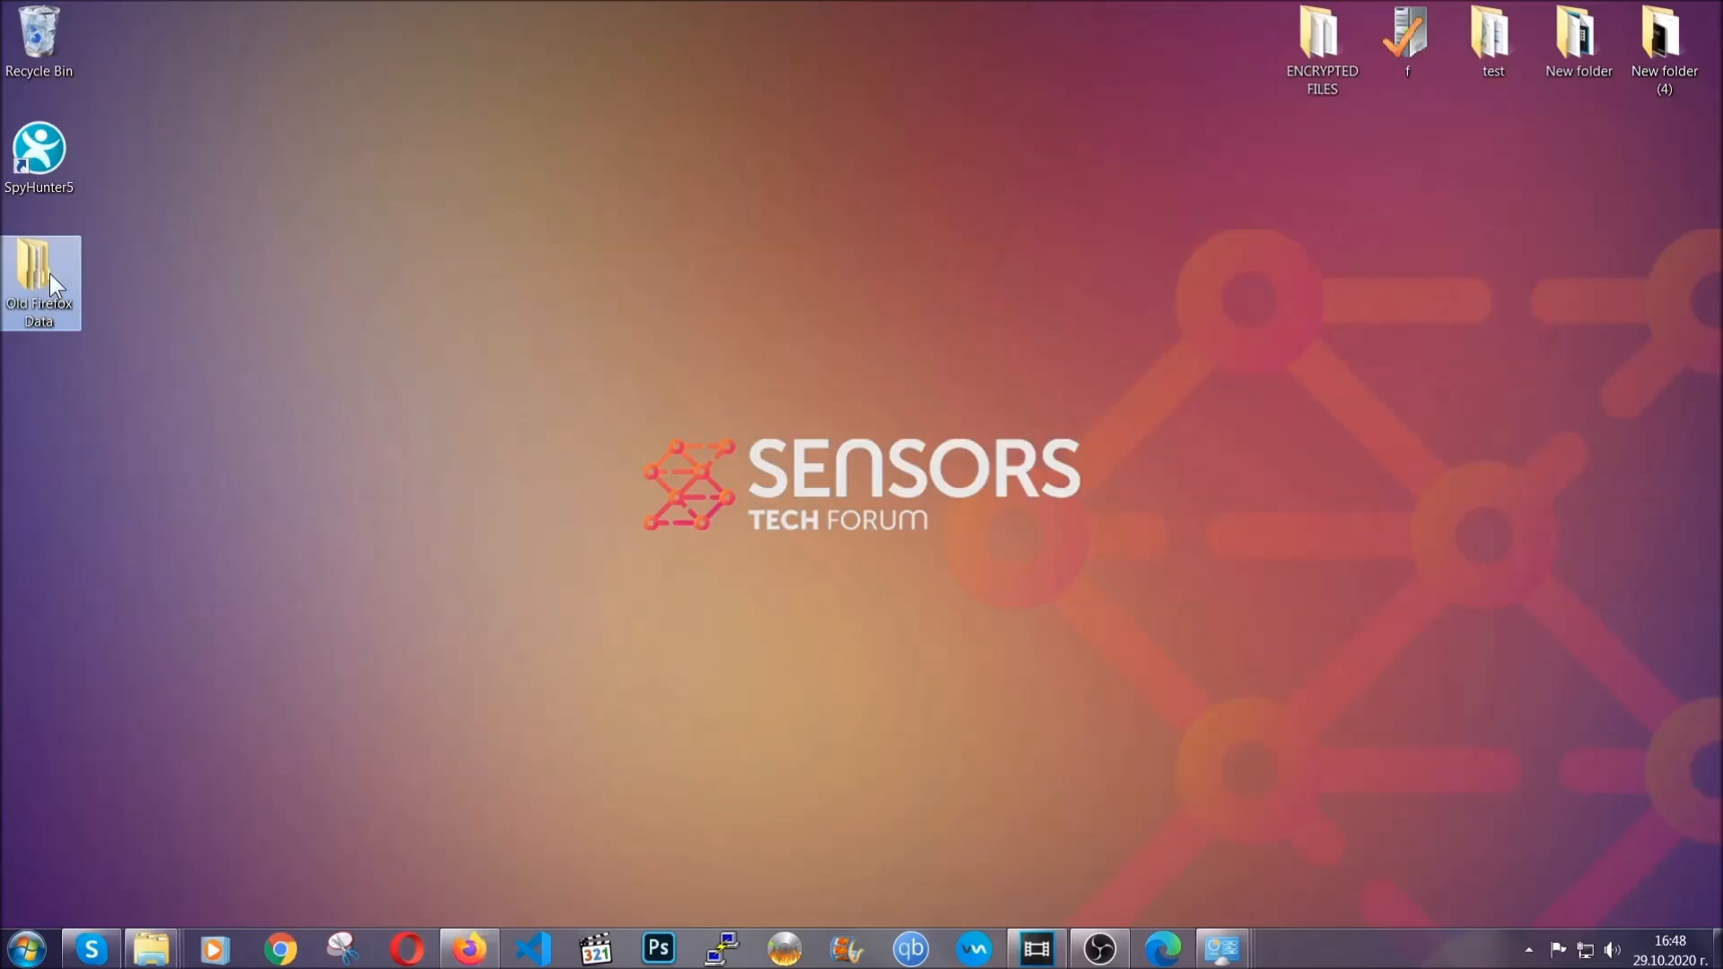
mouse_move(33, 292)
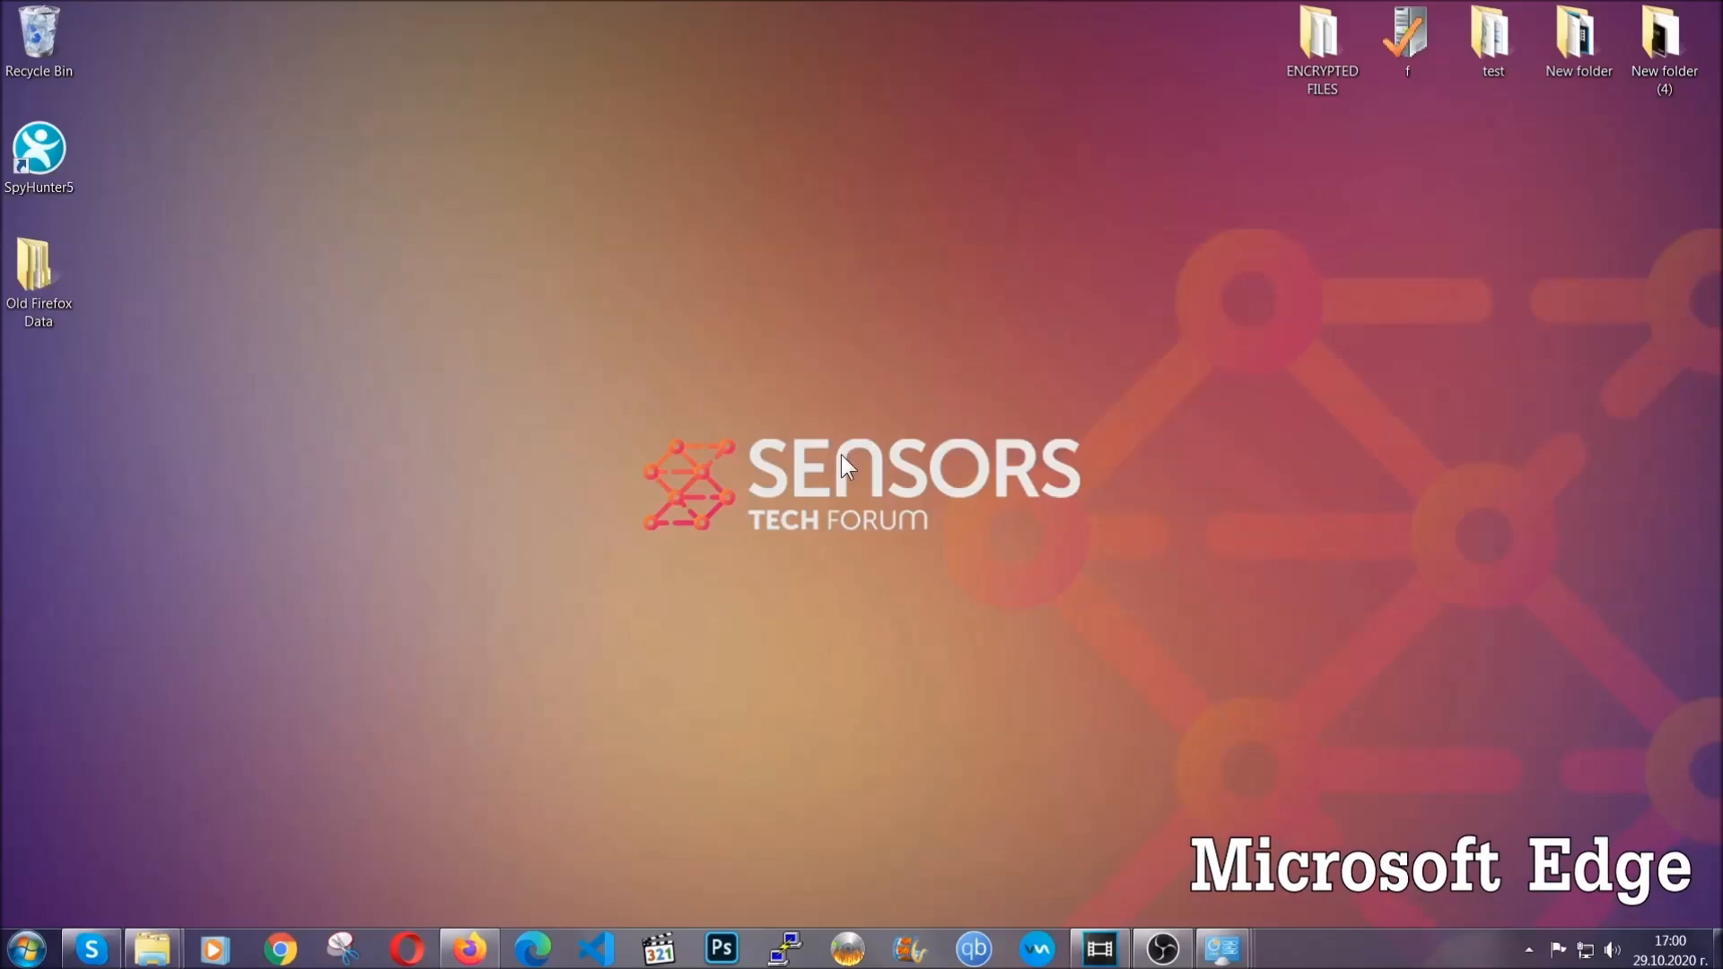
Step: Switch to Microsoft Edge and open edge://settings/clearBrowserData
click(534, 948)
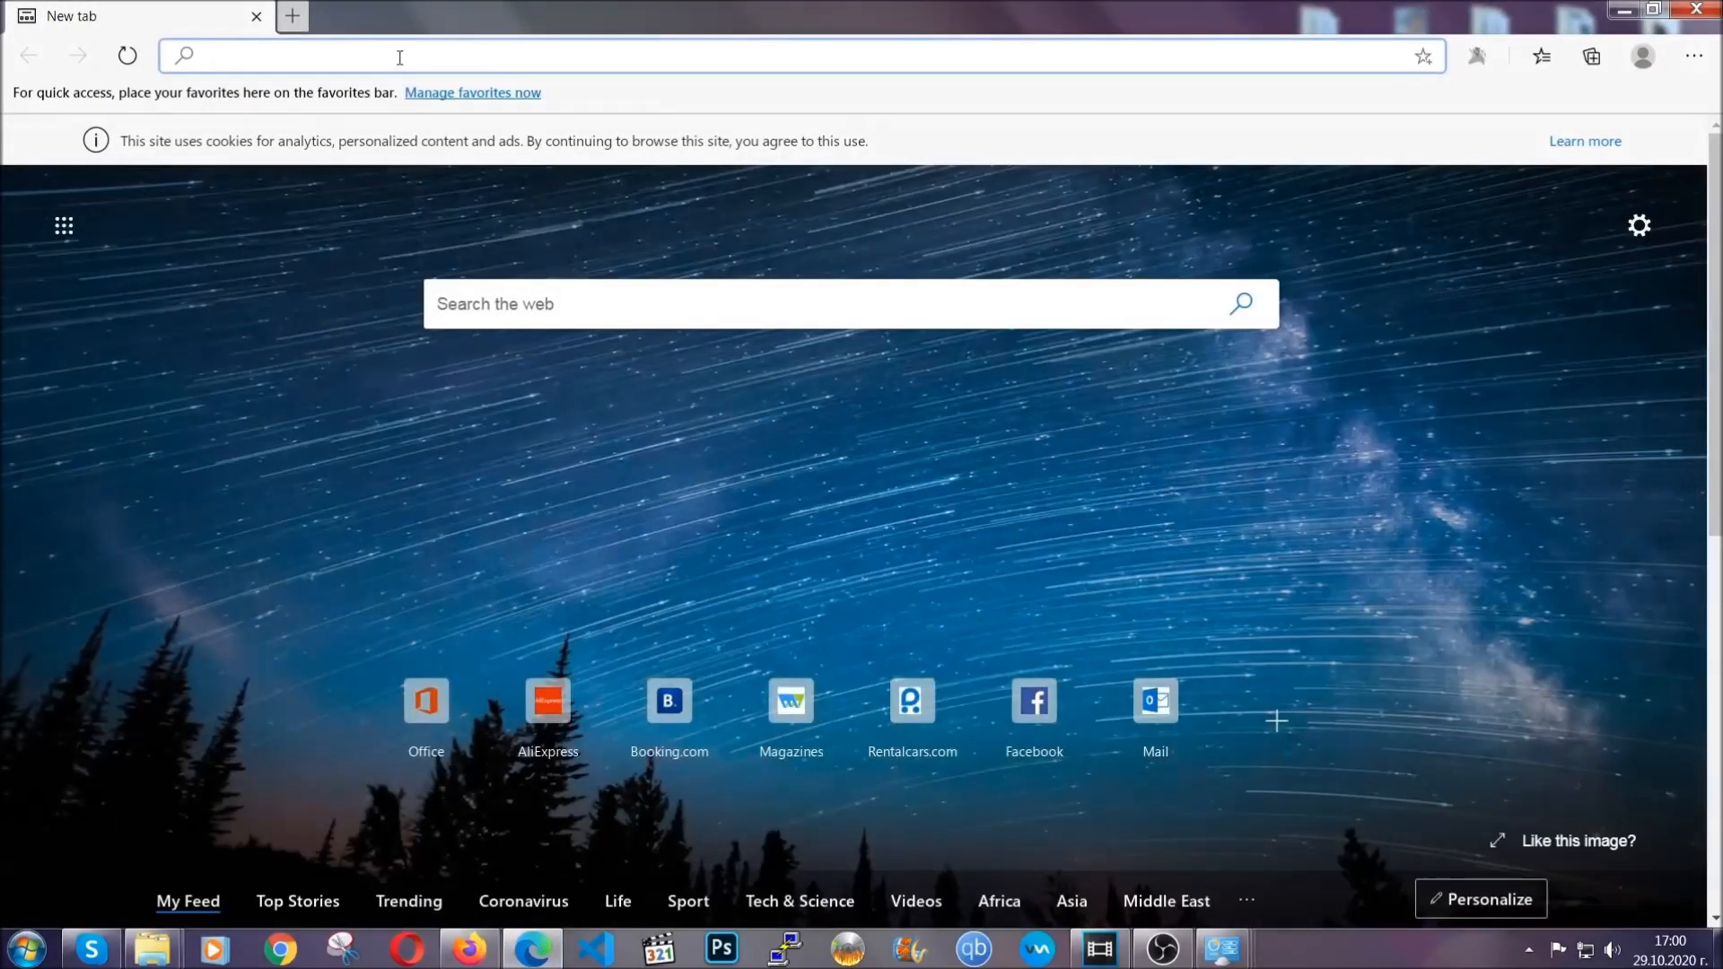
text(edge)
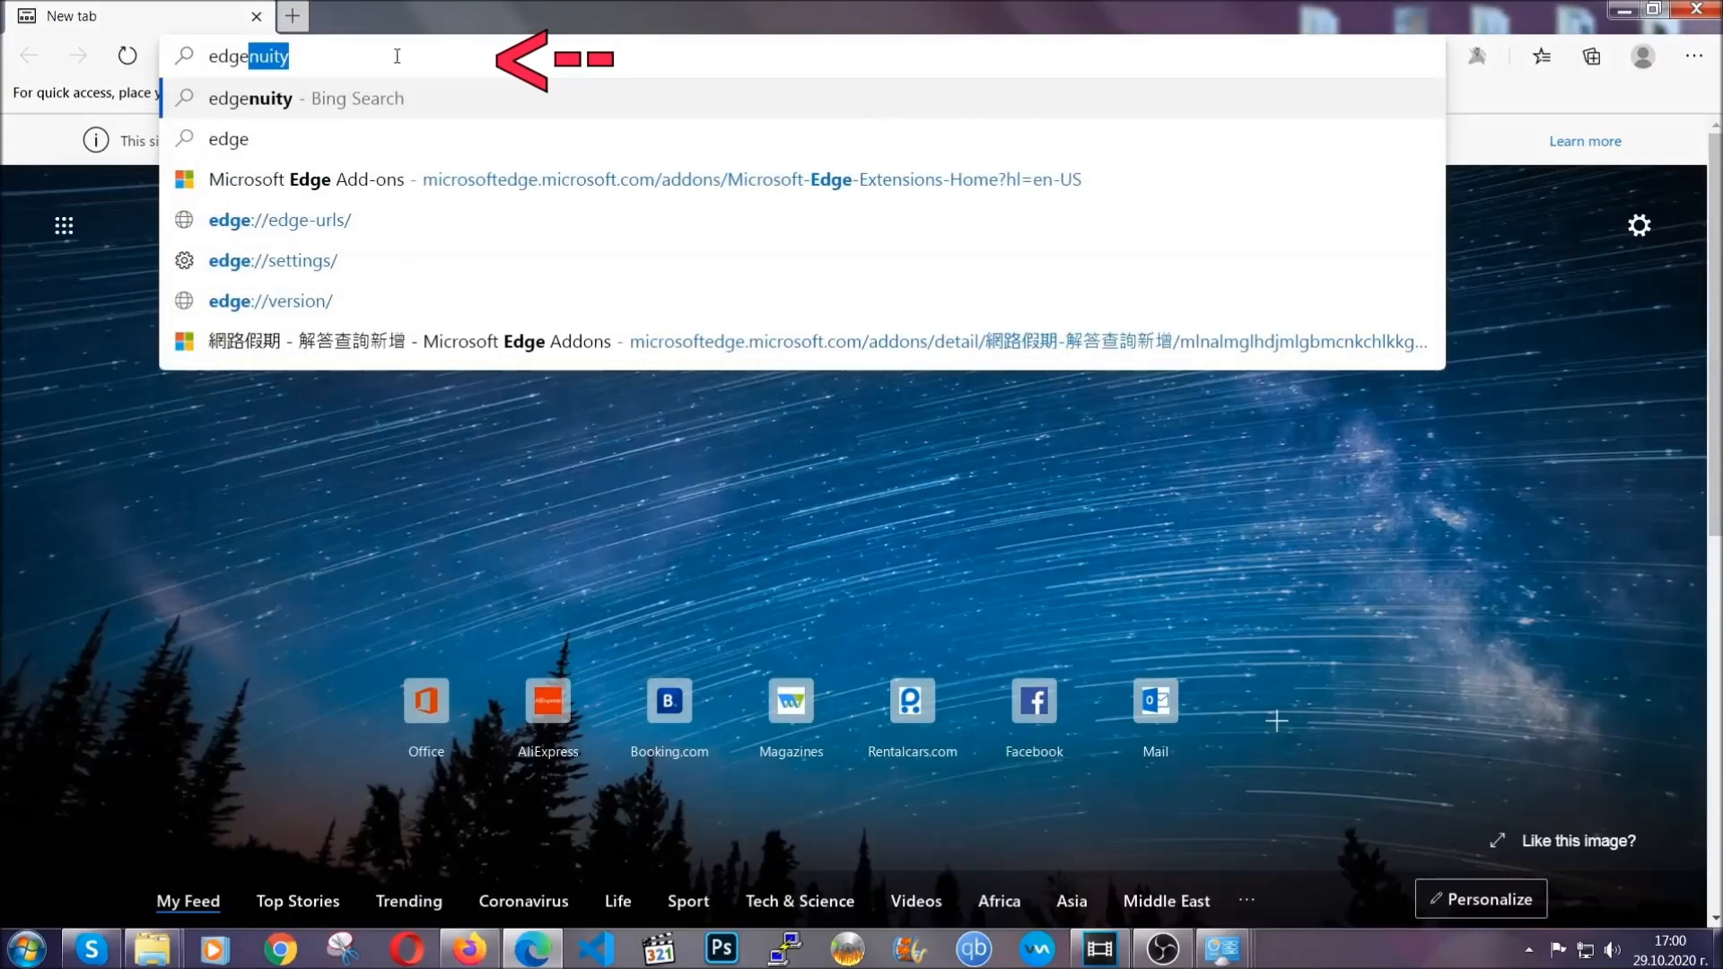
text(://settings/)
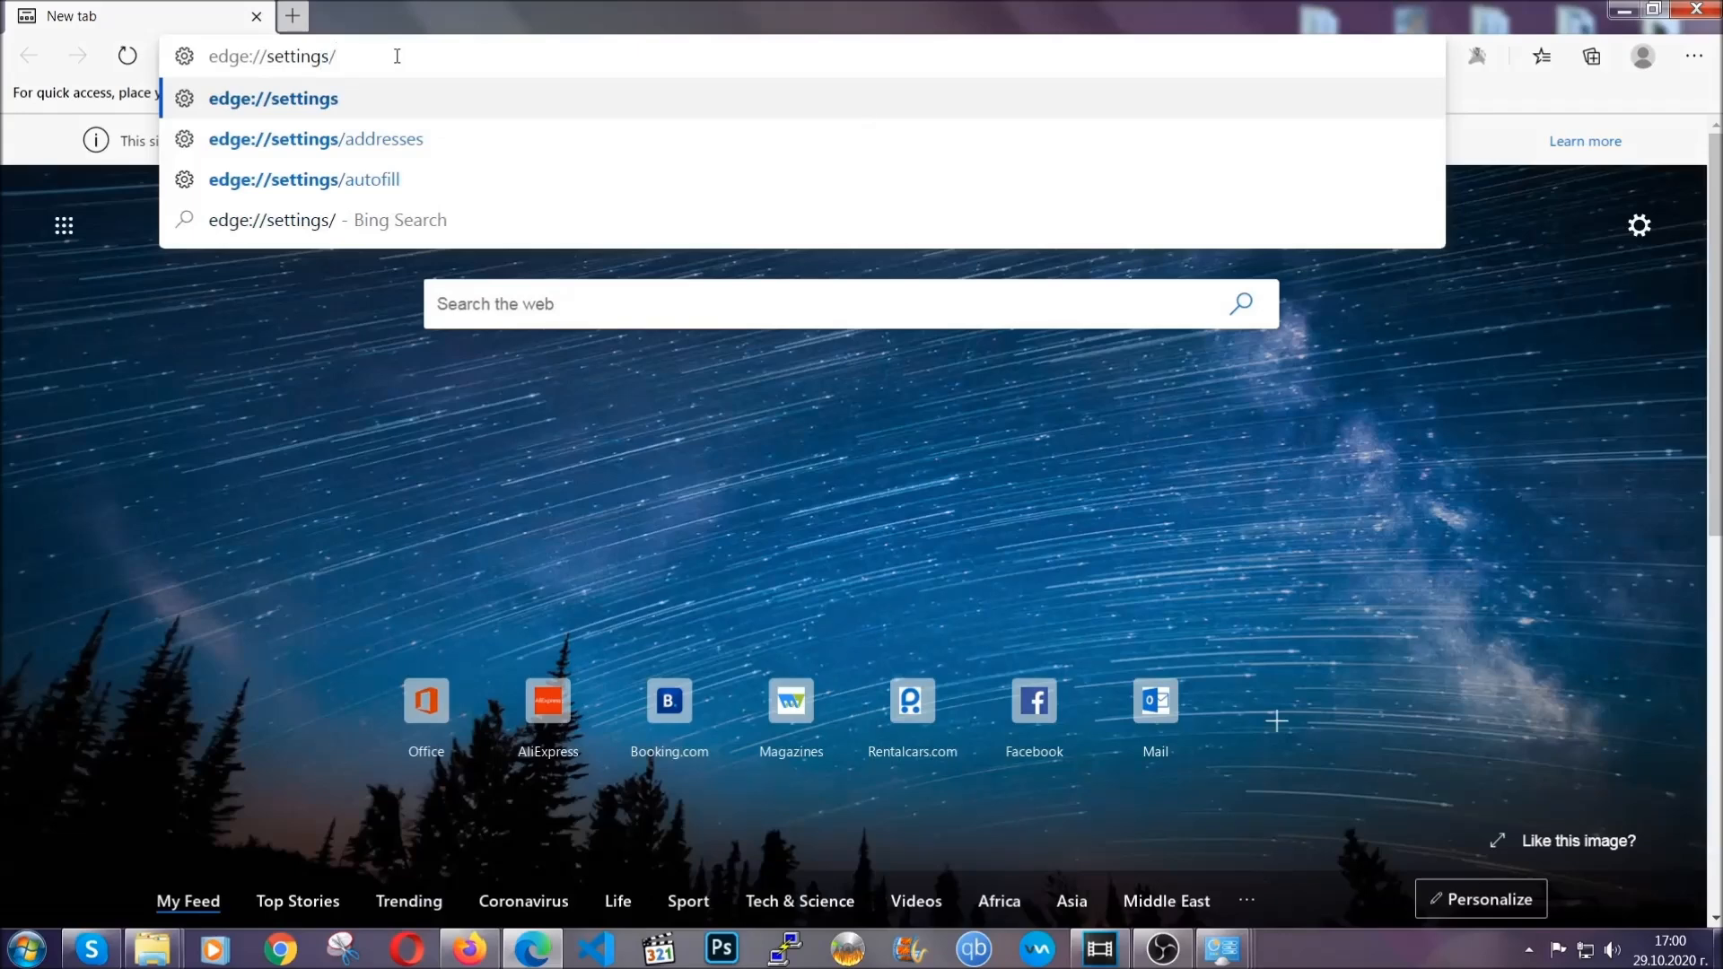
text(clearBr)
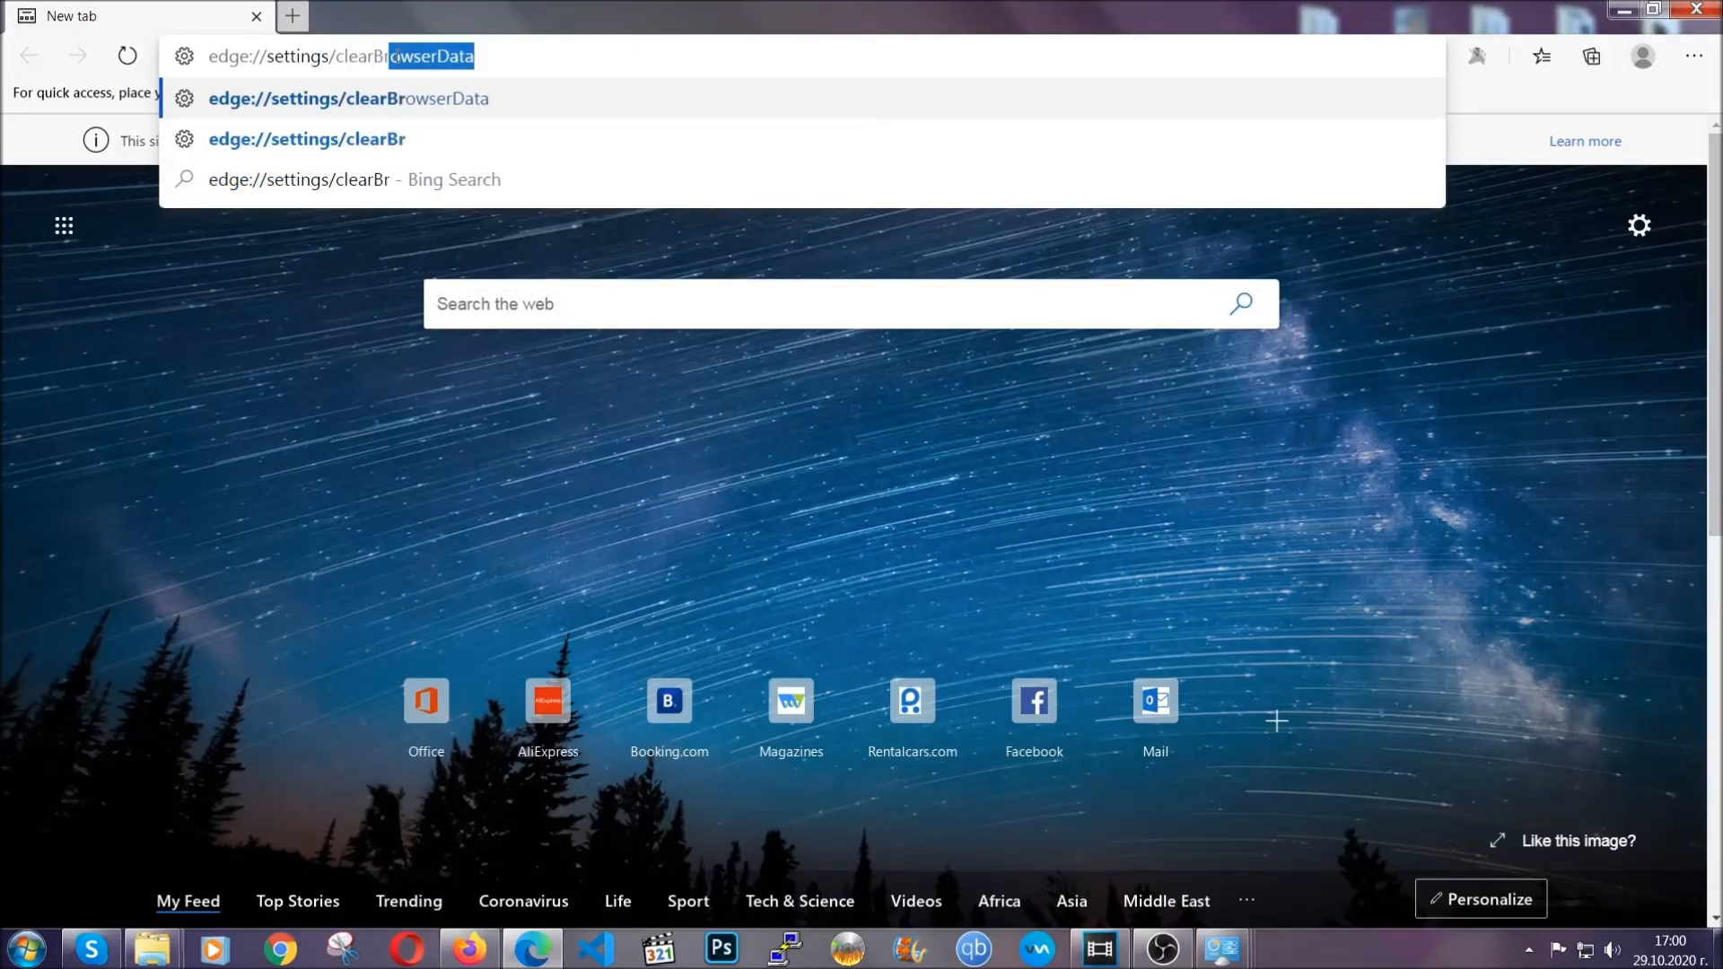
text(owserData)
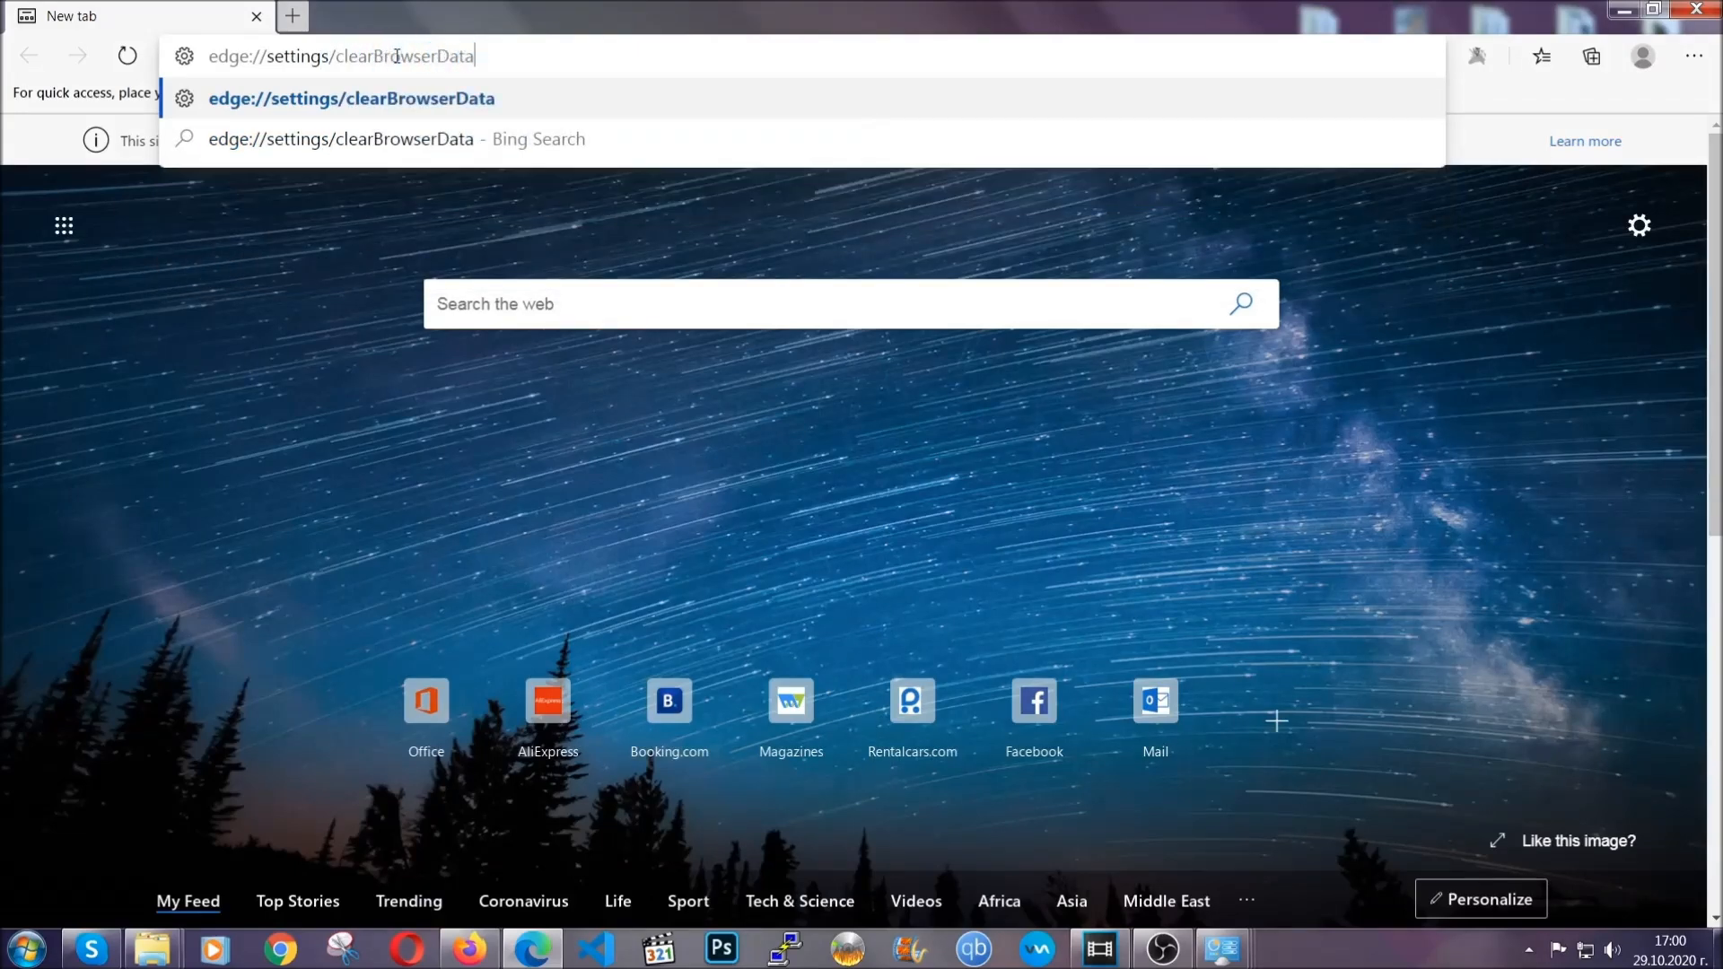
key(Return)
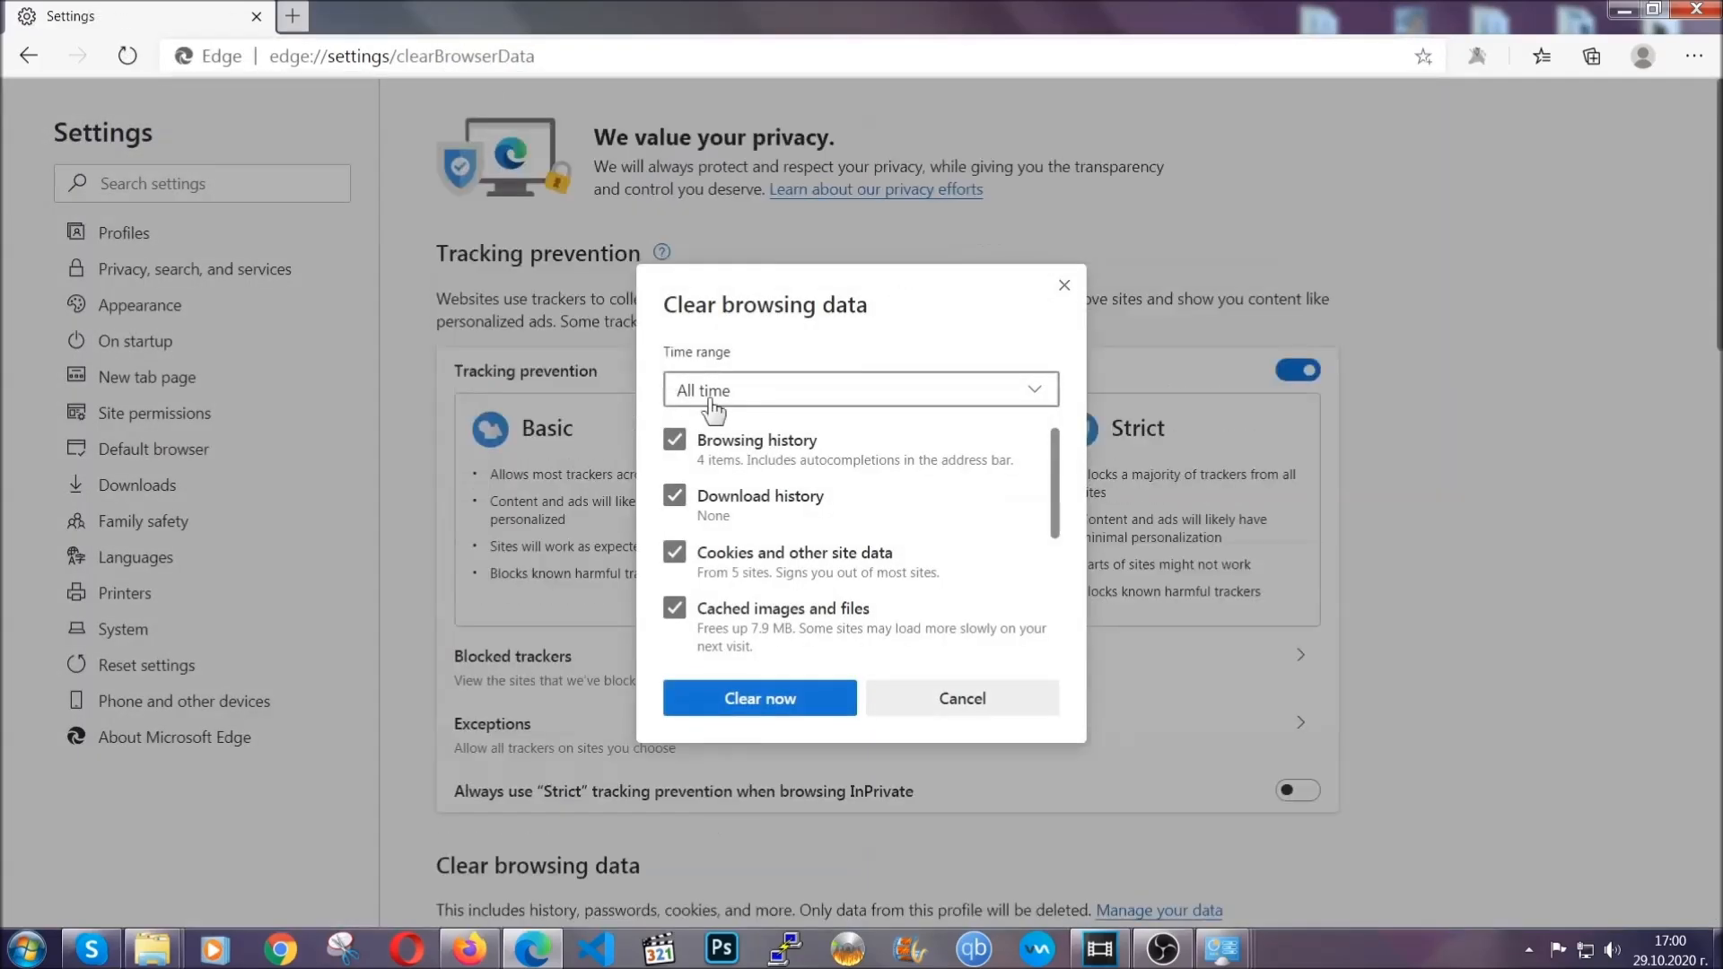
Step: Clear Edge's browsing data for the time range All time, including autofill form data, site permissions and hosted app data but not passwords
click(707, 406)
click(711, 577)
scroll(719, 570, down, 5)
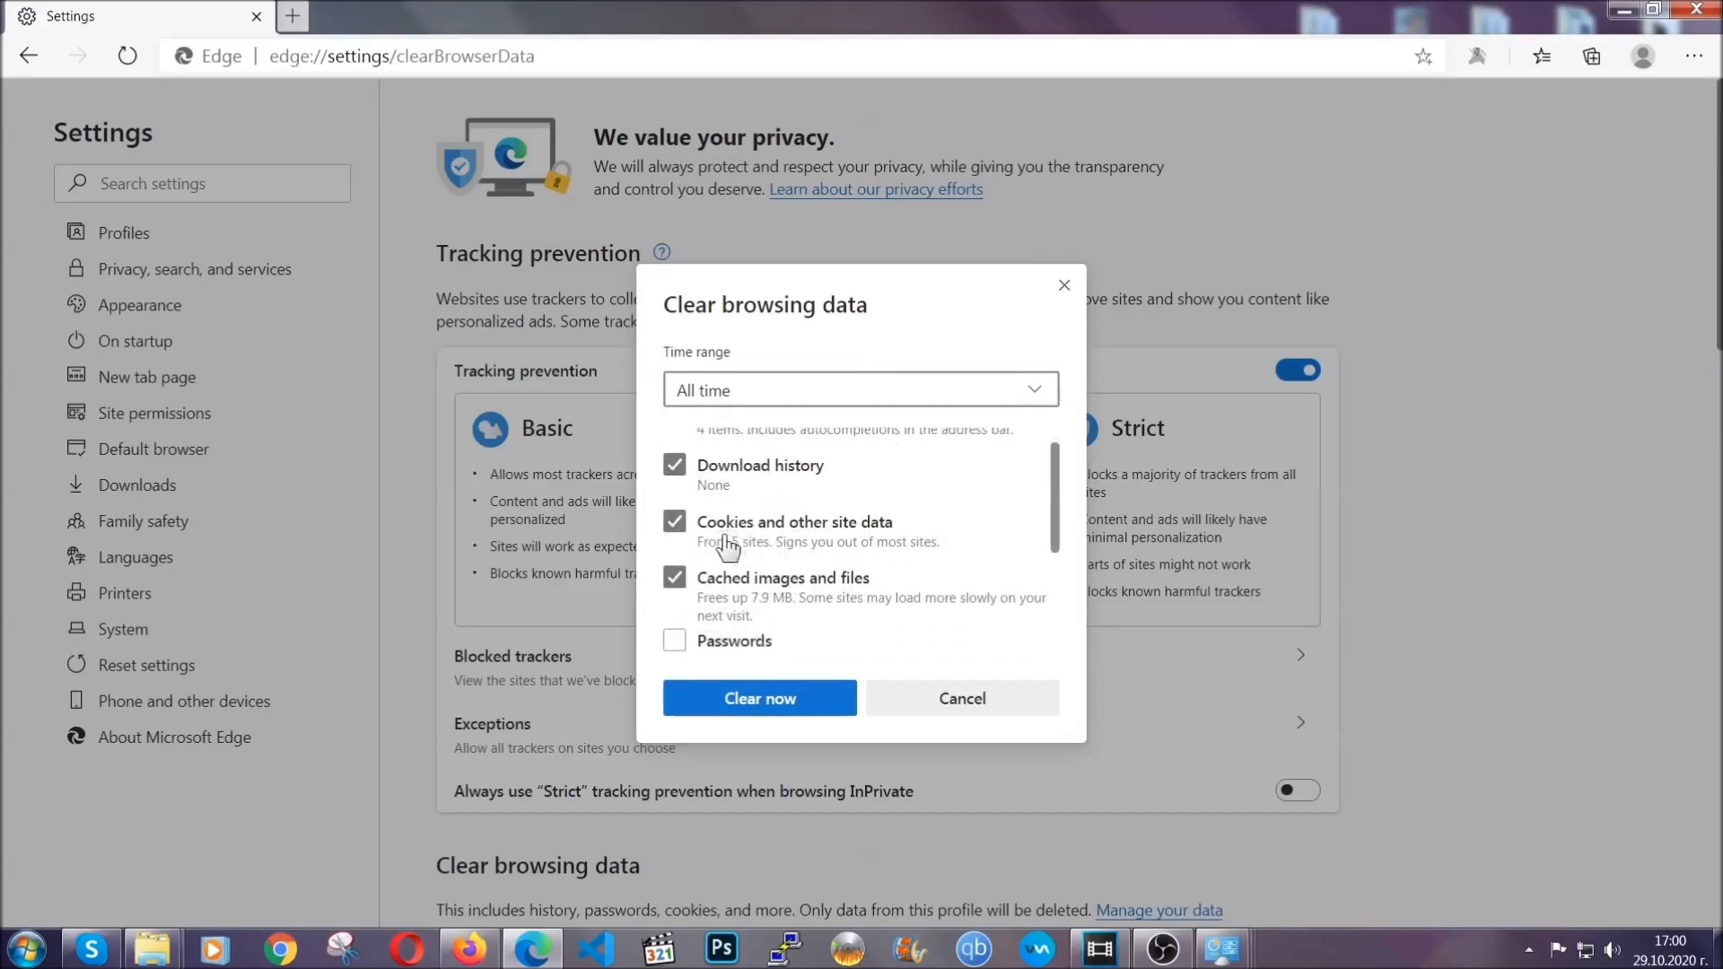
click(750, 702)
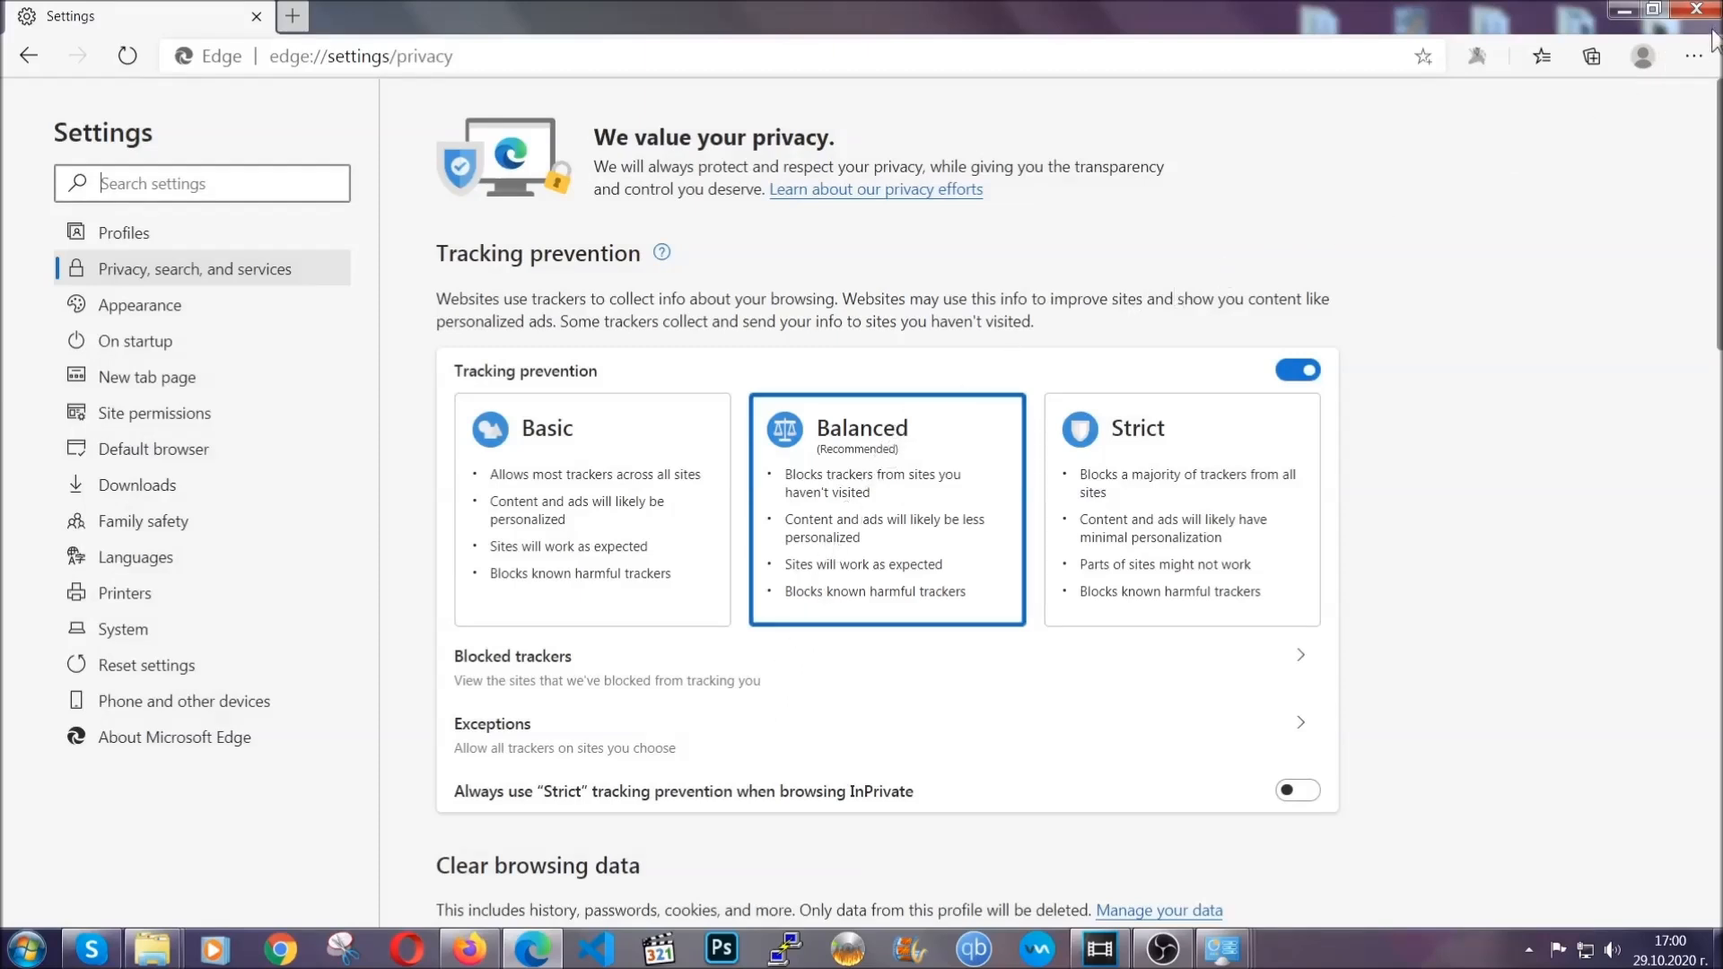
Step: Remove the installed extension 網路假期 - 解答查詢新增 from Edge, and close the browser
click(1694, 56)
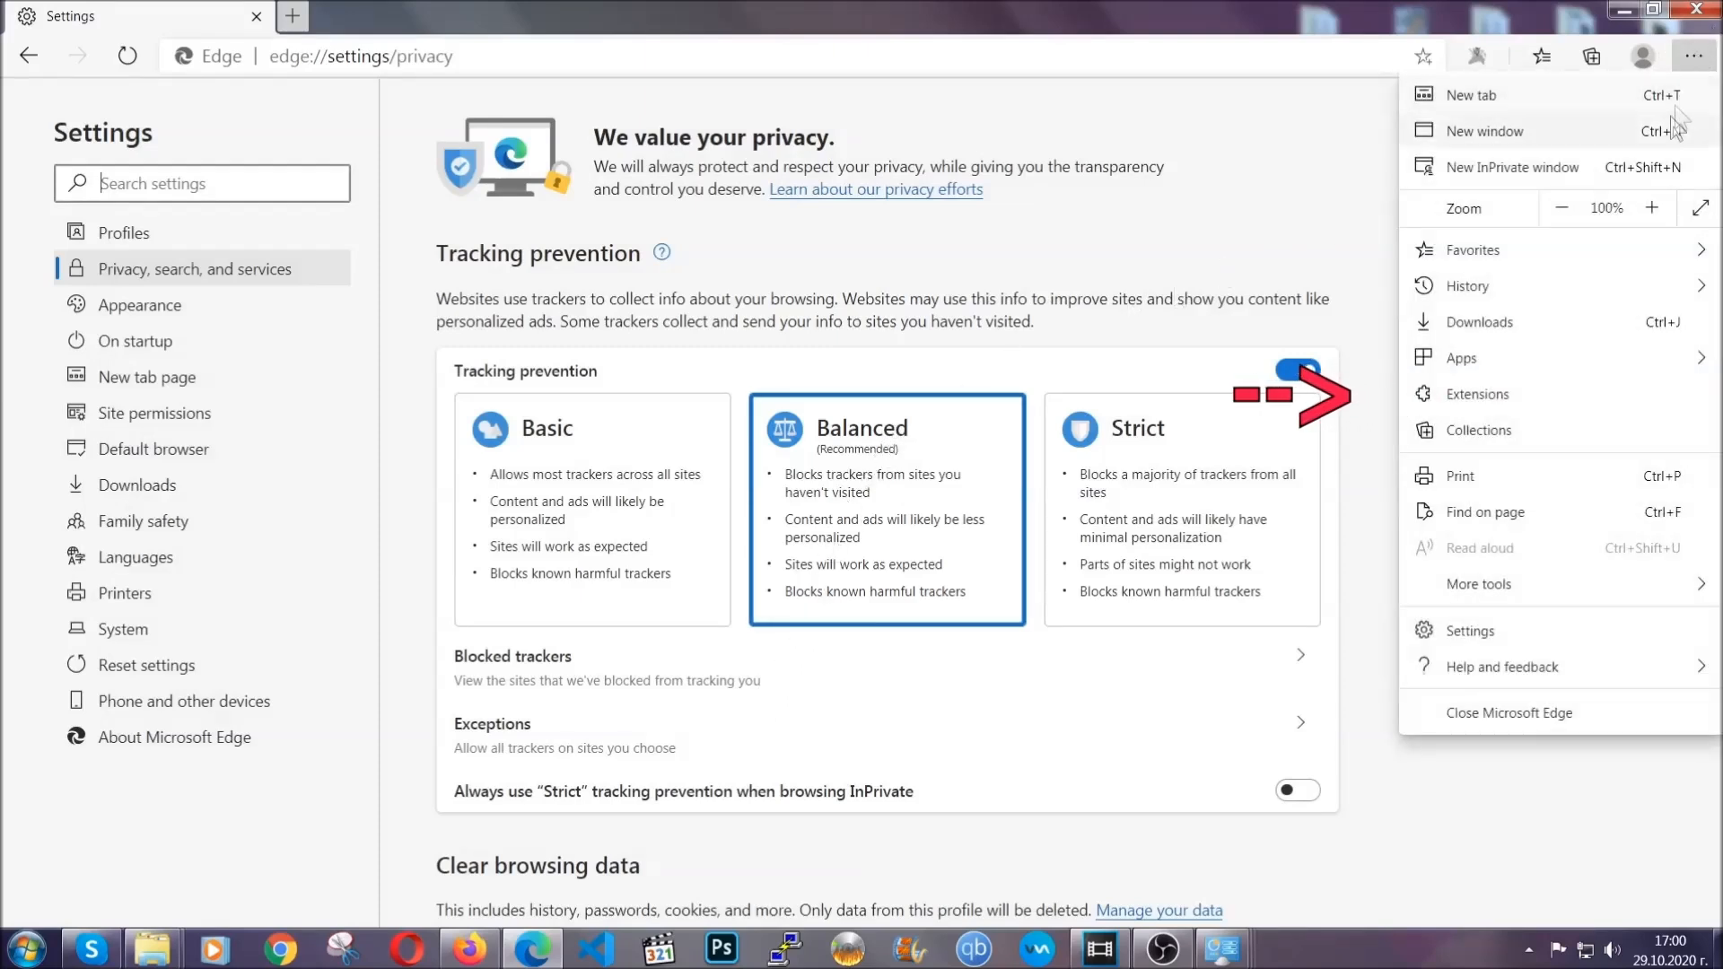
click(1568, 383)
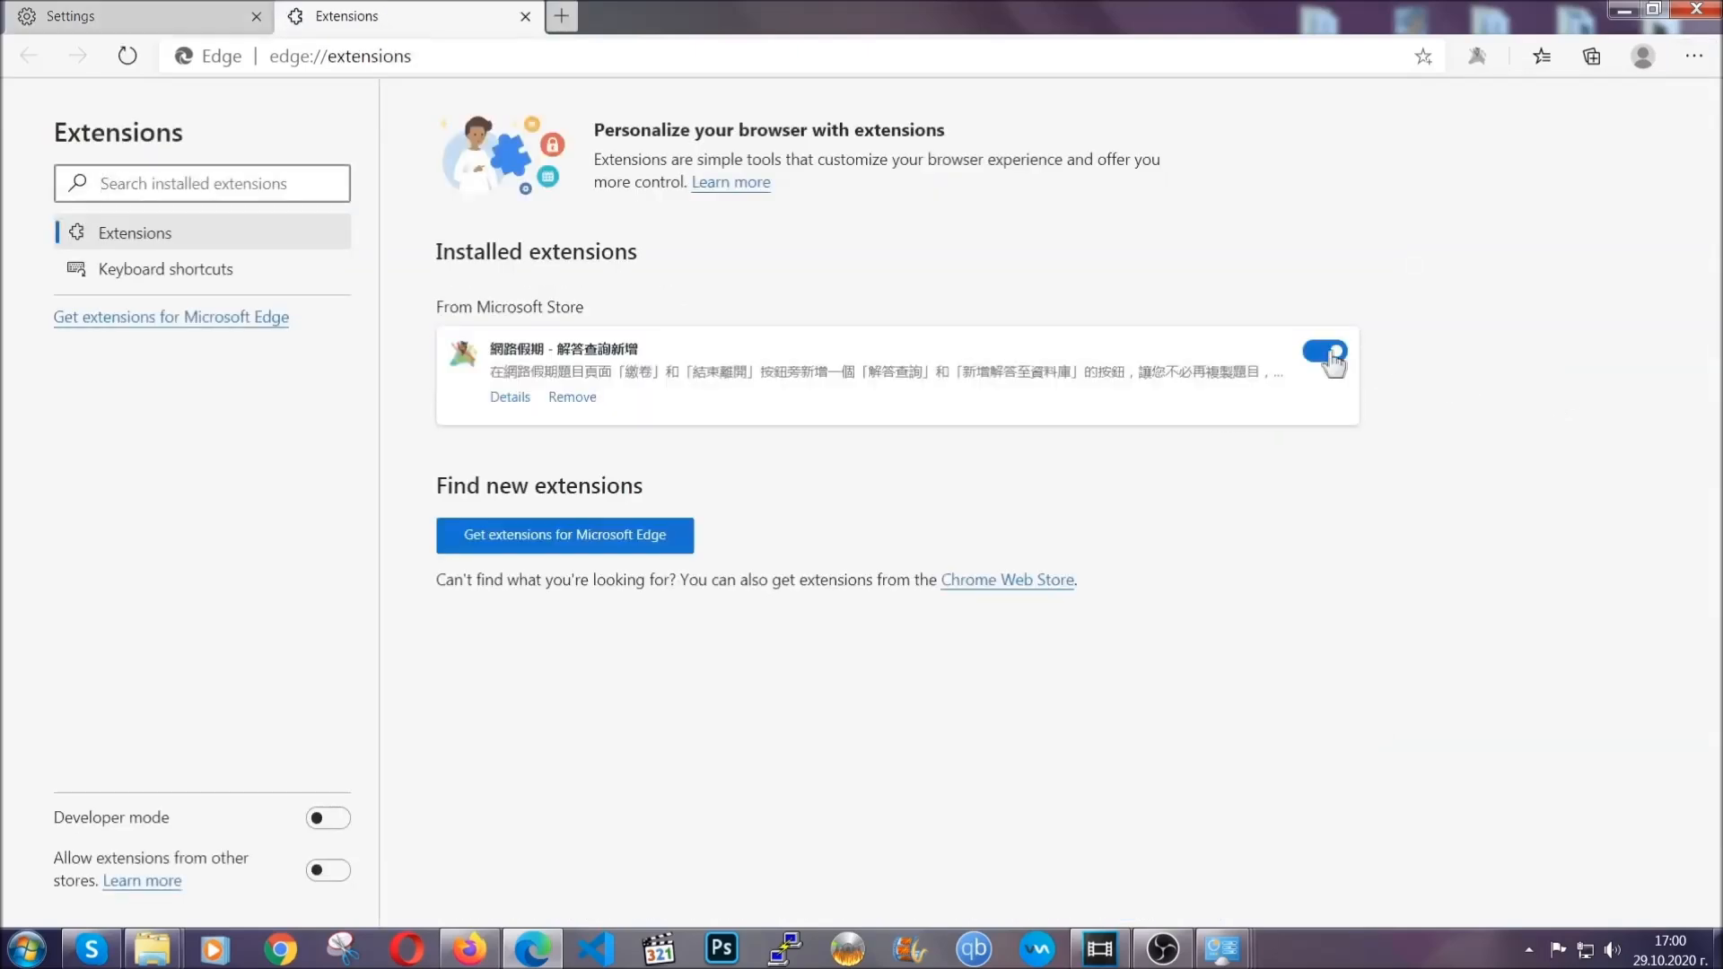
click(562, 398)
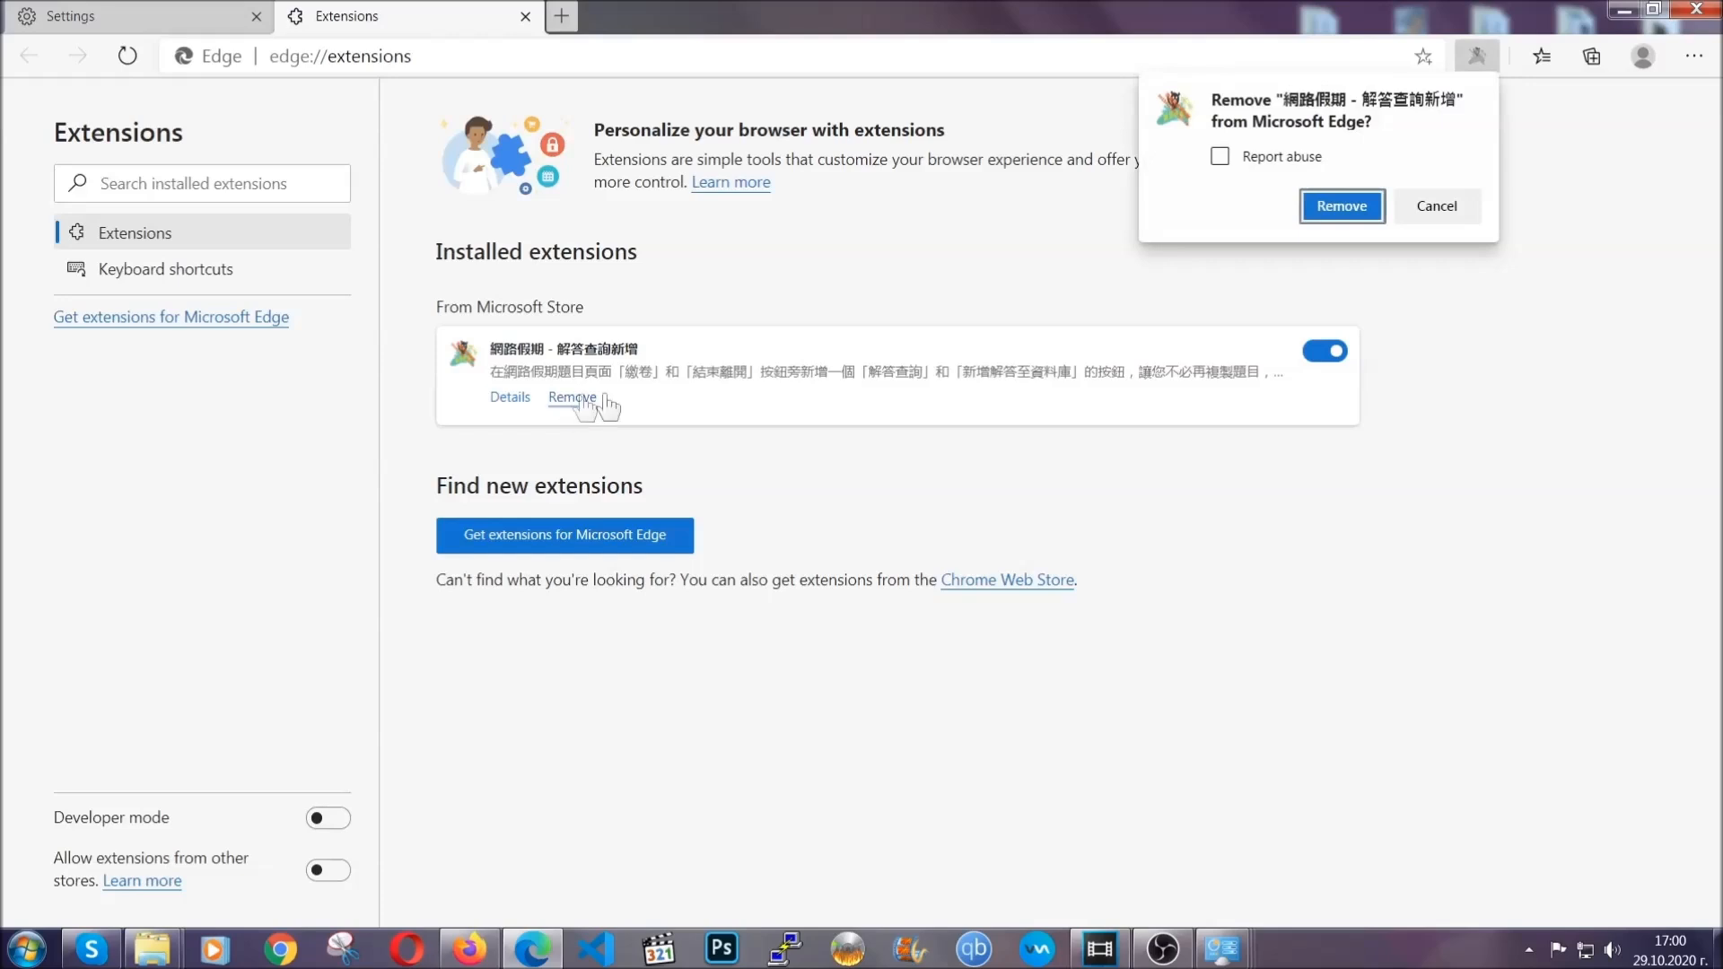
click(1339, 205)
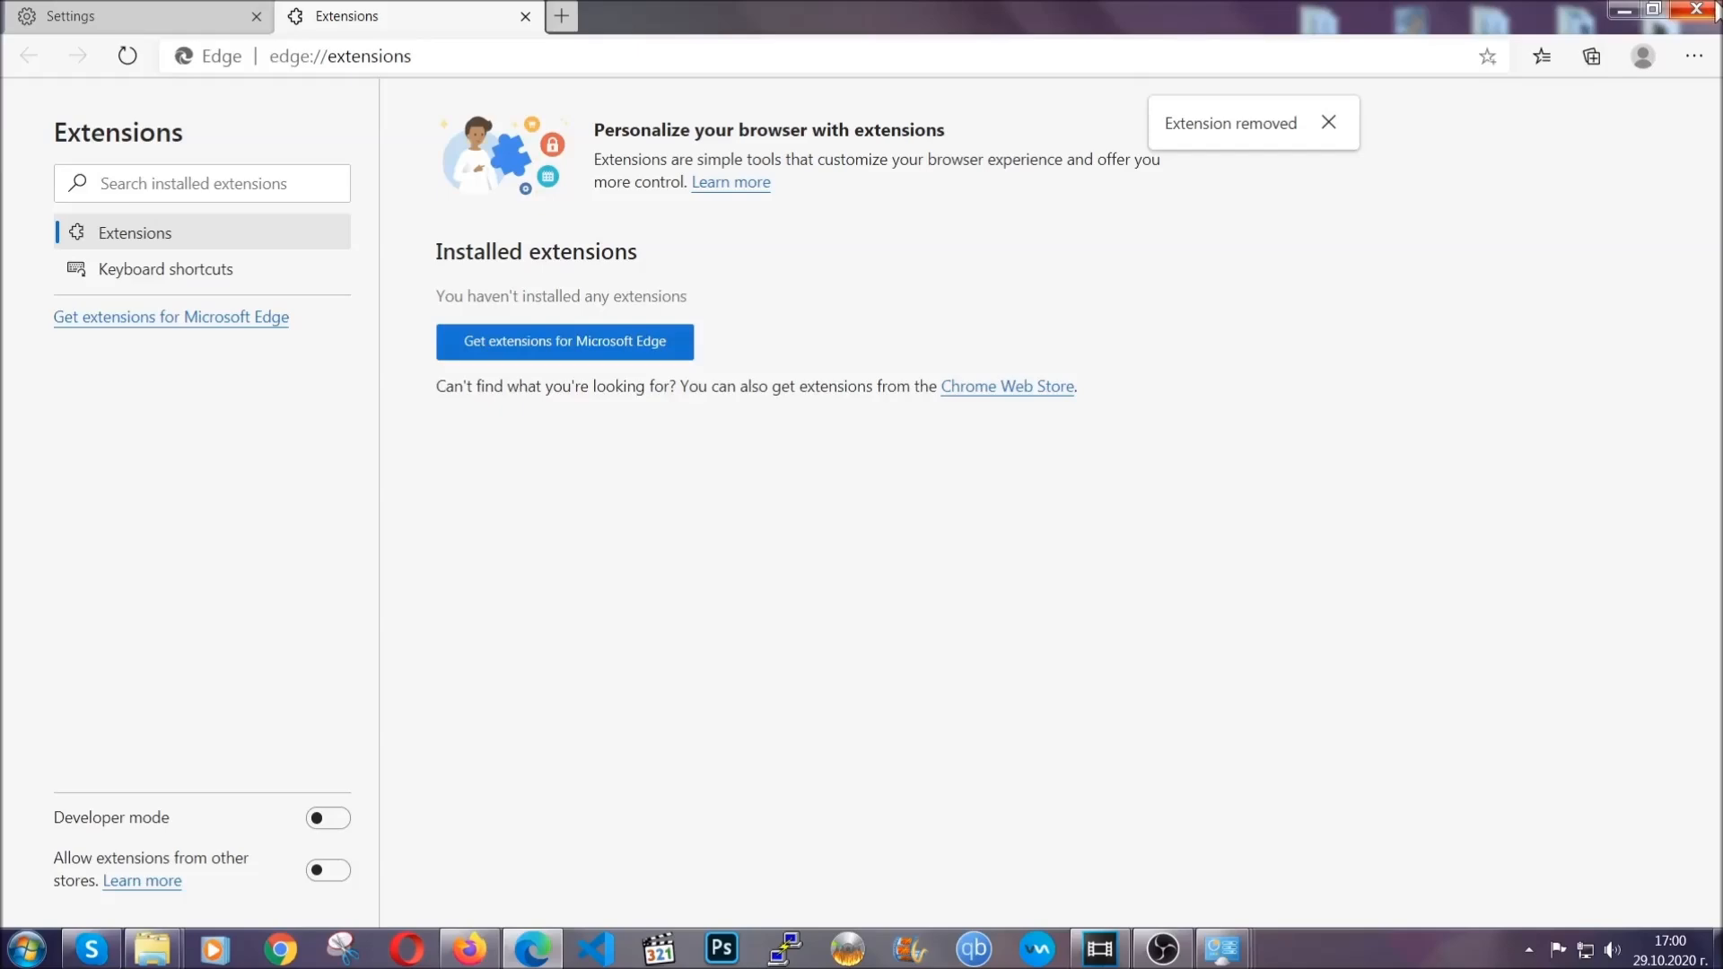
click(1711, 10)
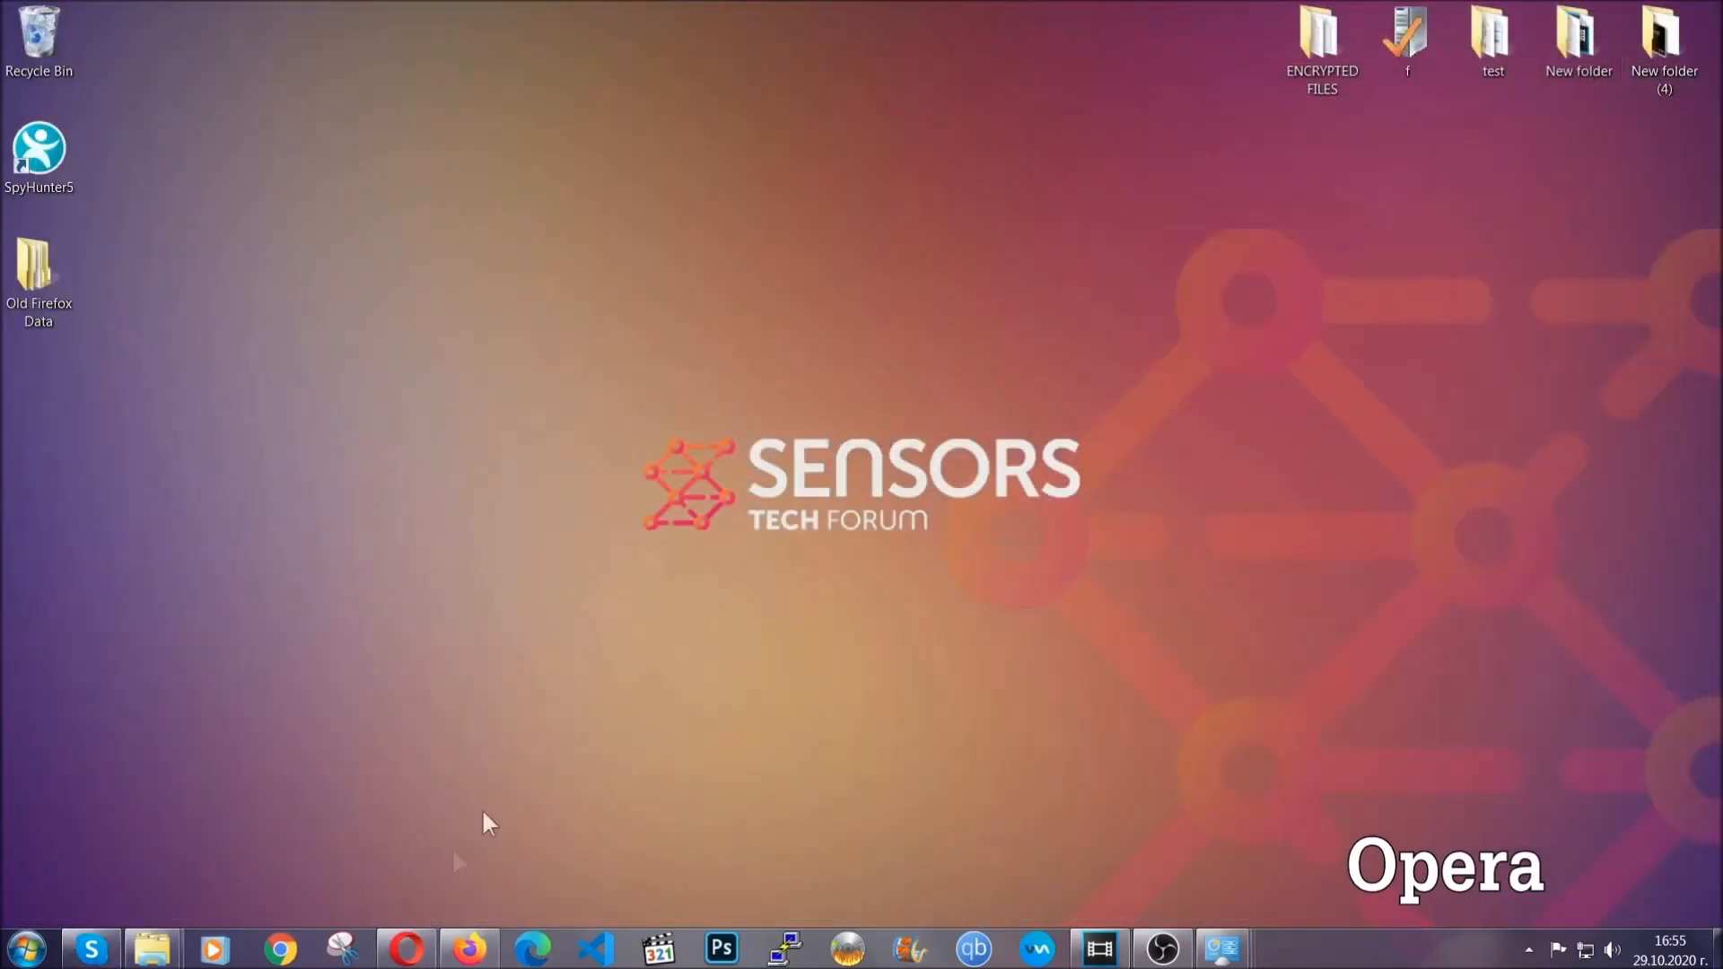
Step: Switch to Opera and open opera://settings/clearBrowserData
click(428, 940)
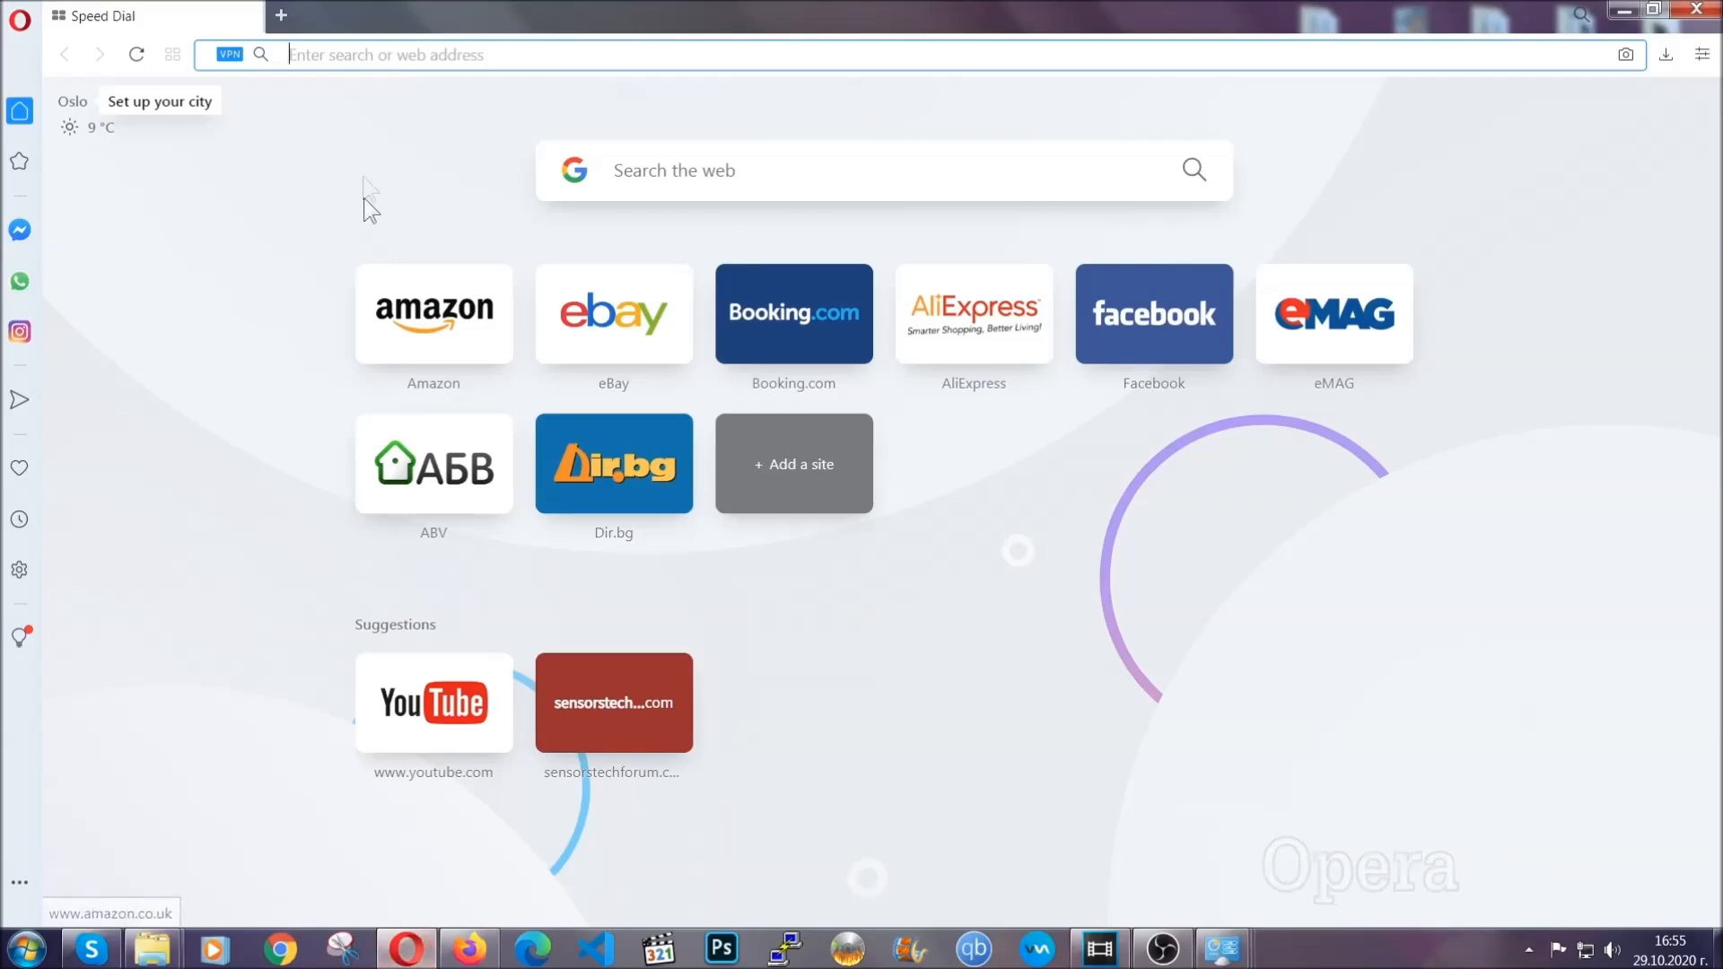
text(ope)
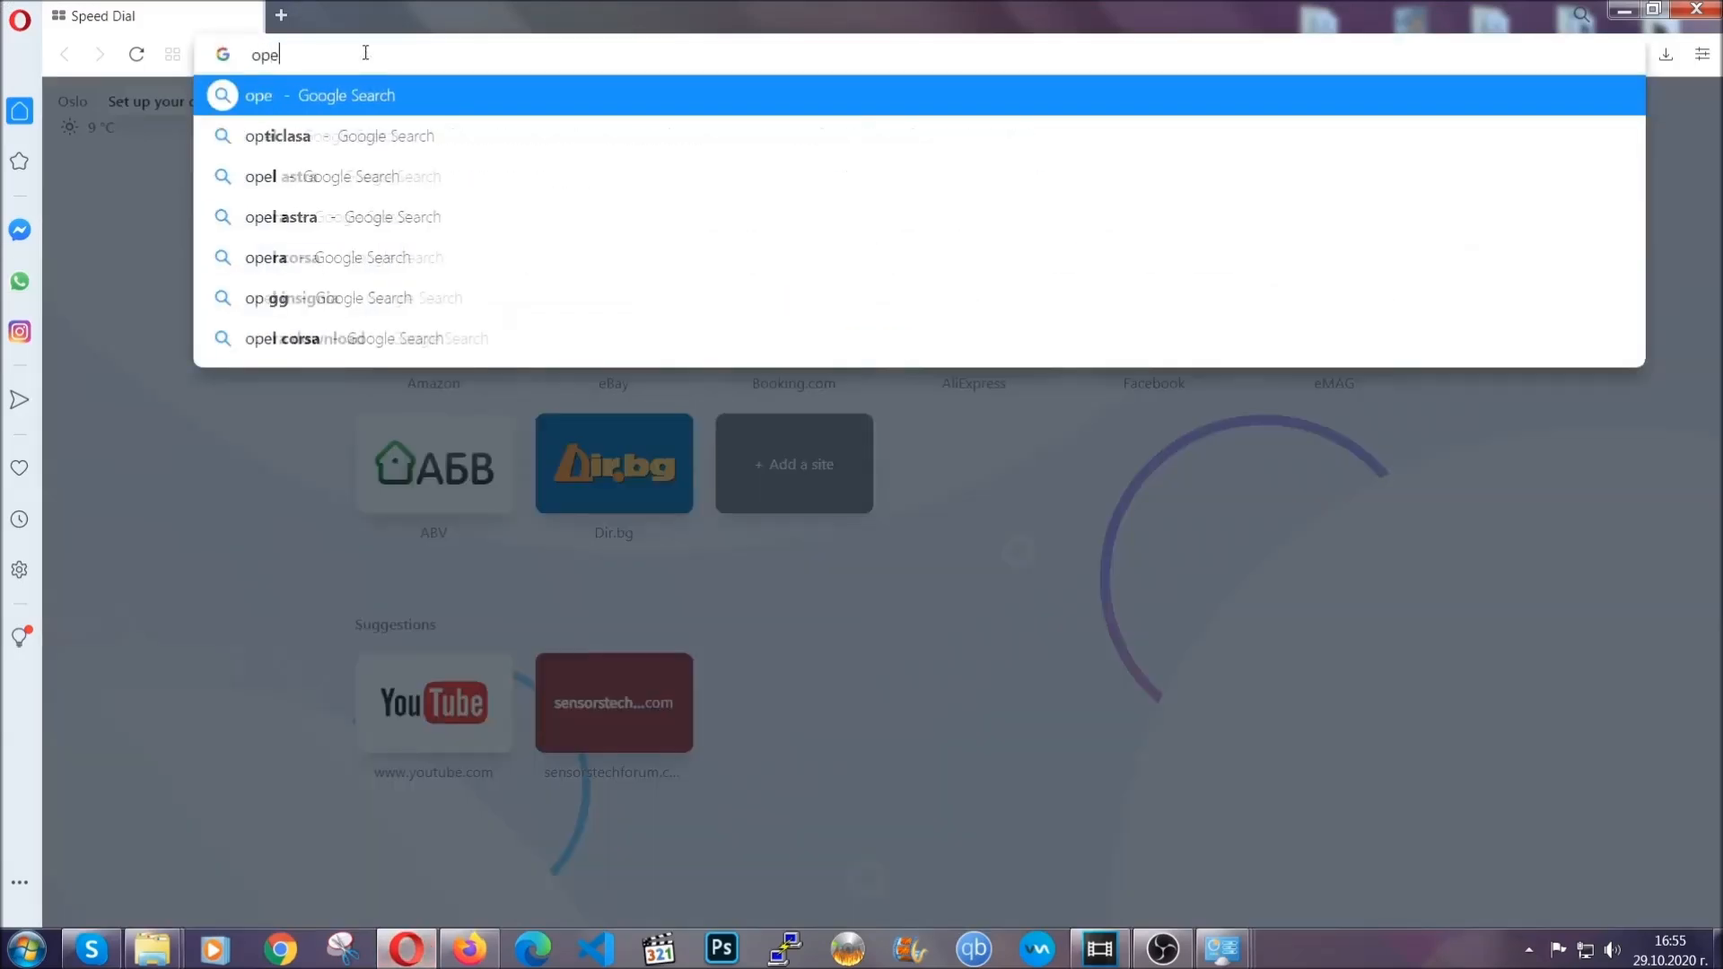
text(ra://)
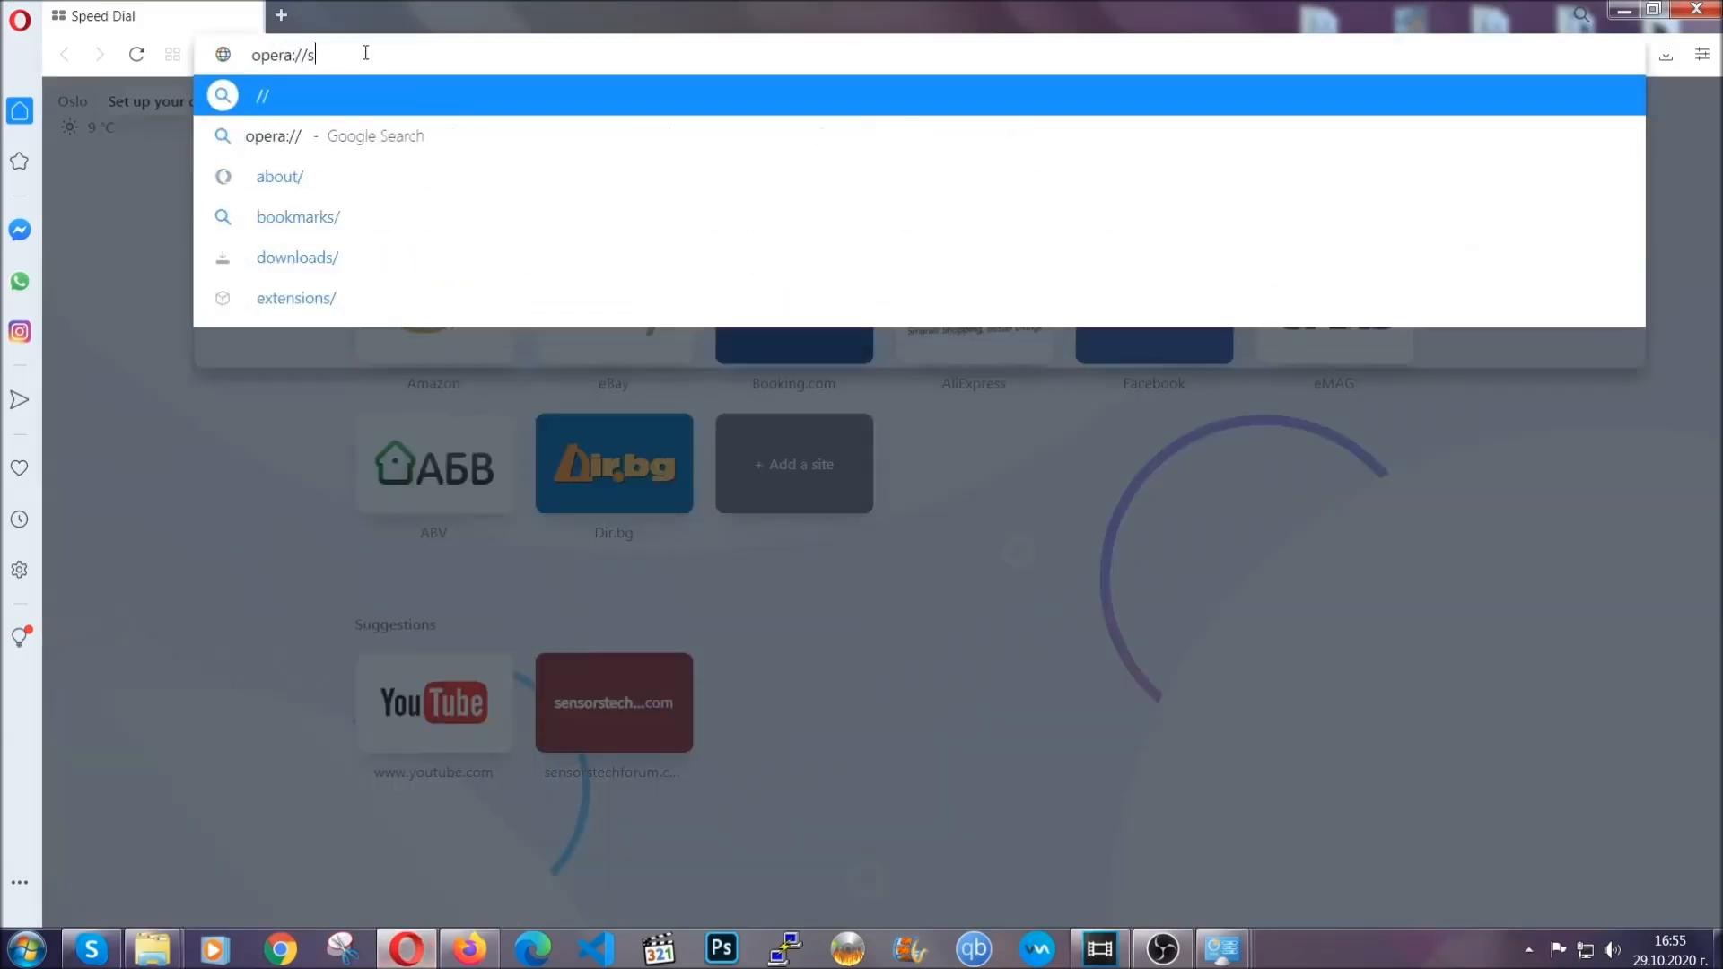
text(settings/c)
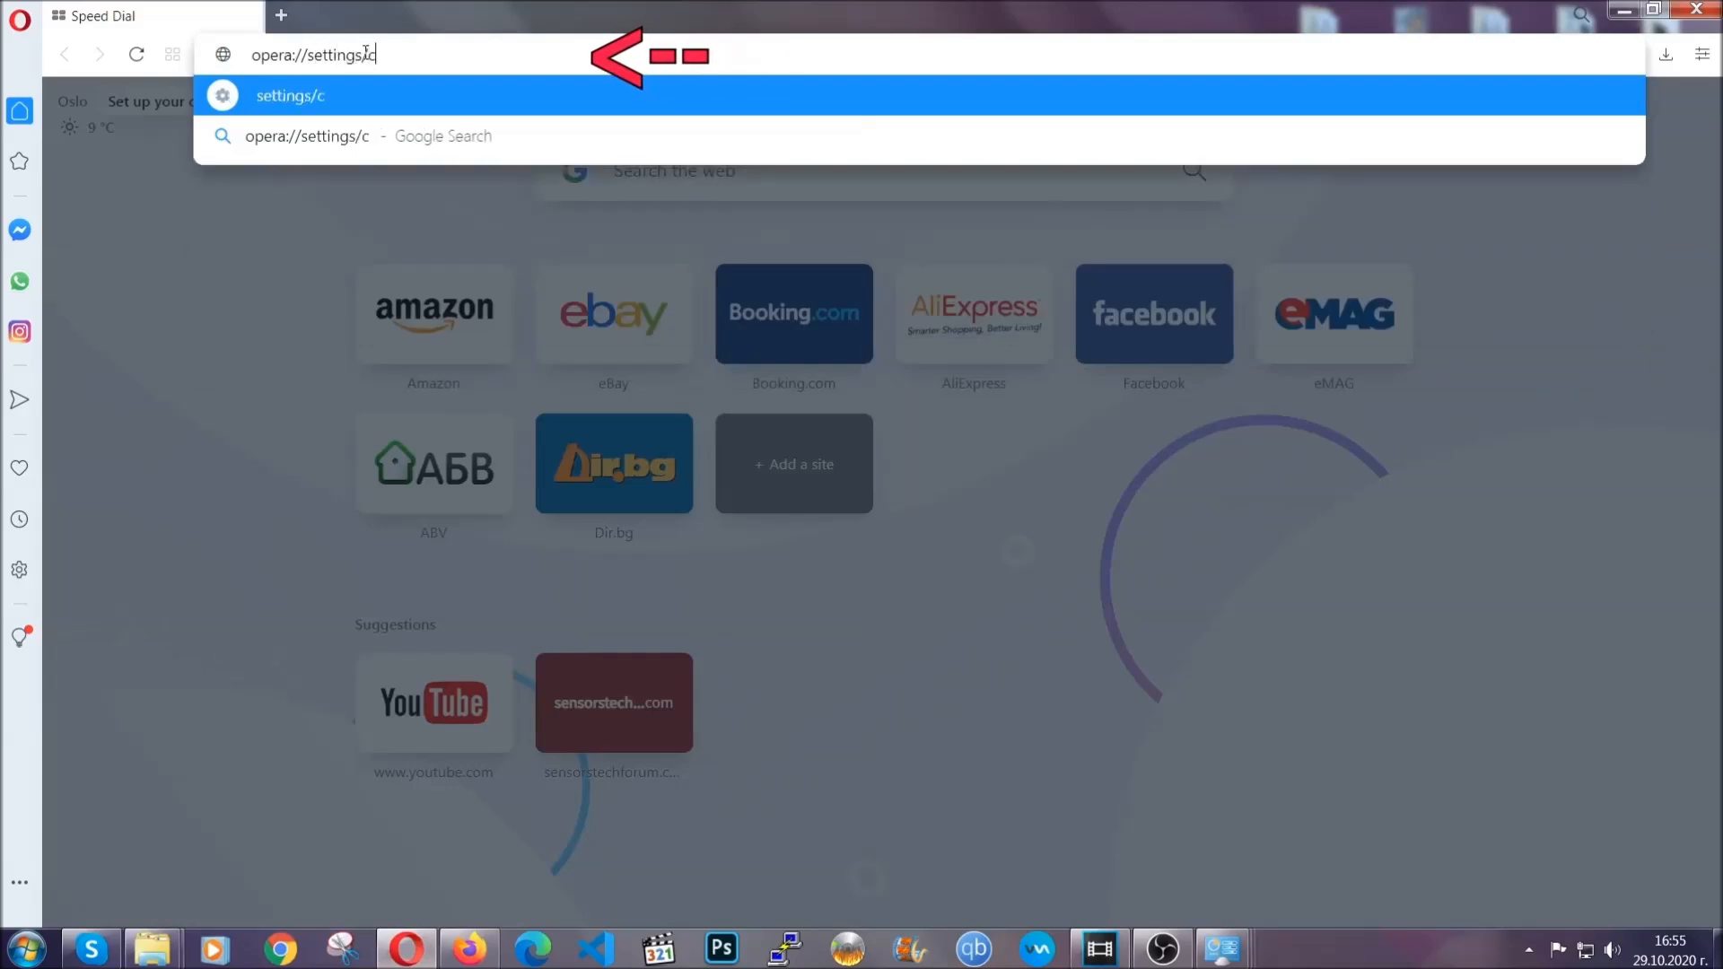
text(learBr)
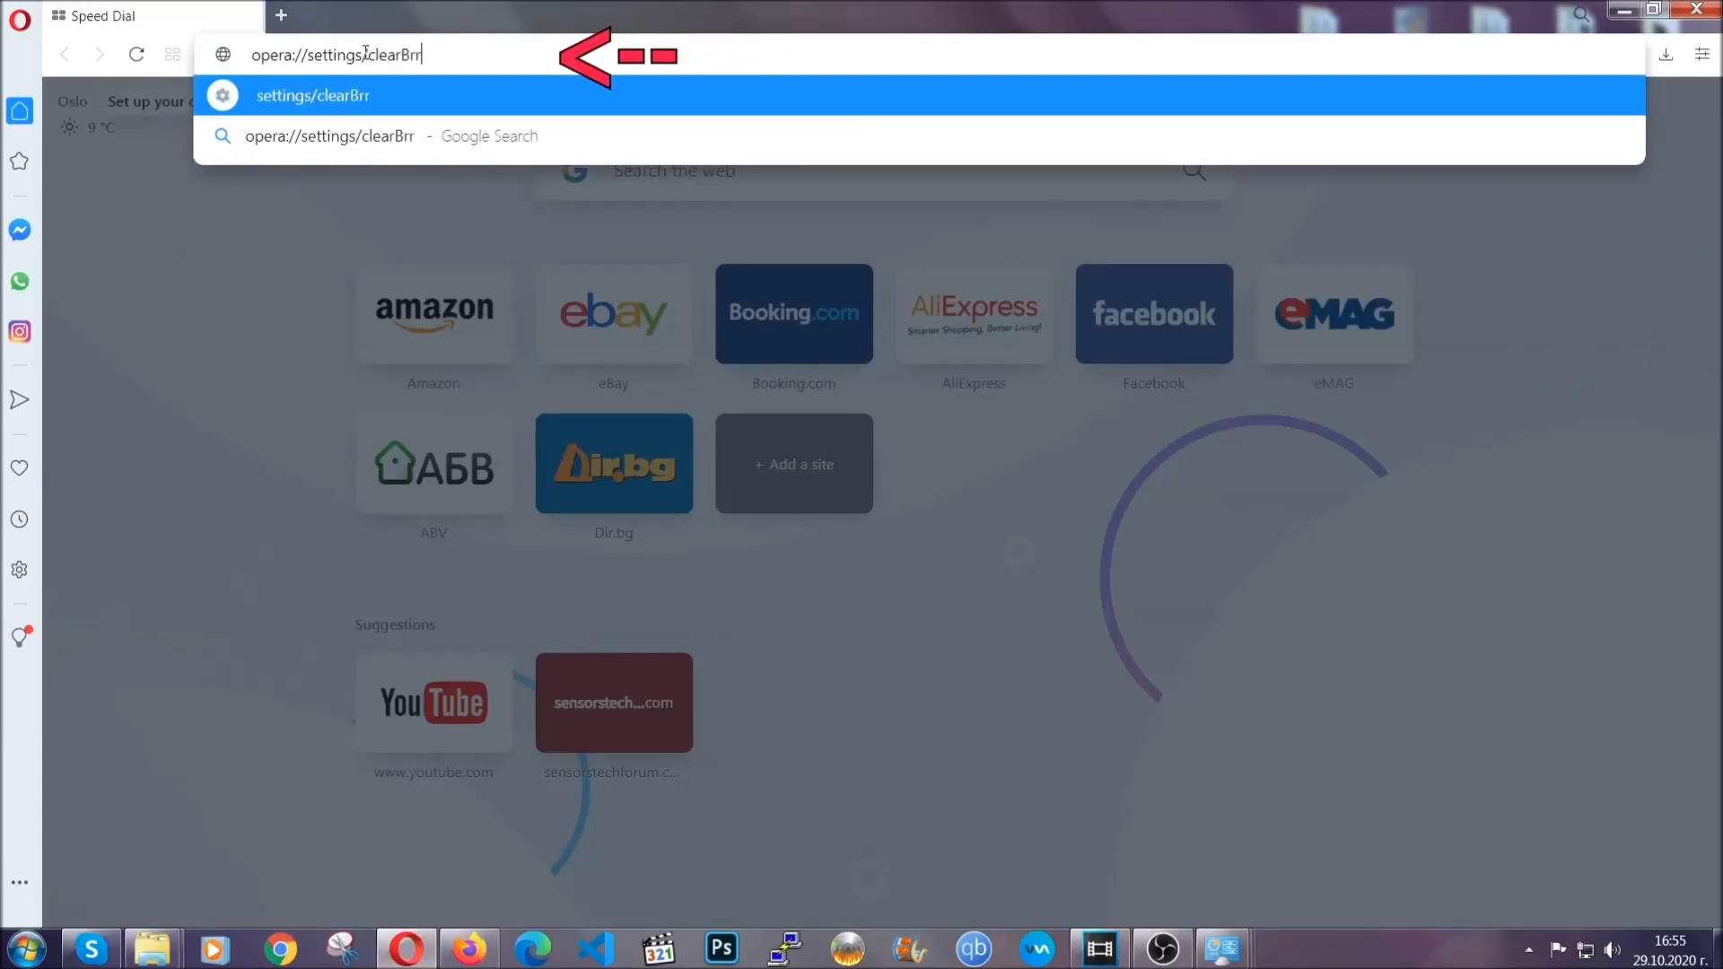
text(owserData)
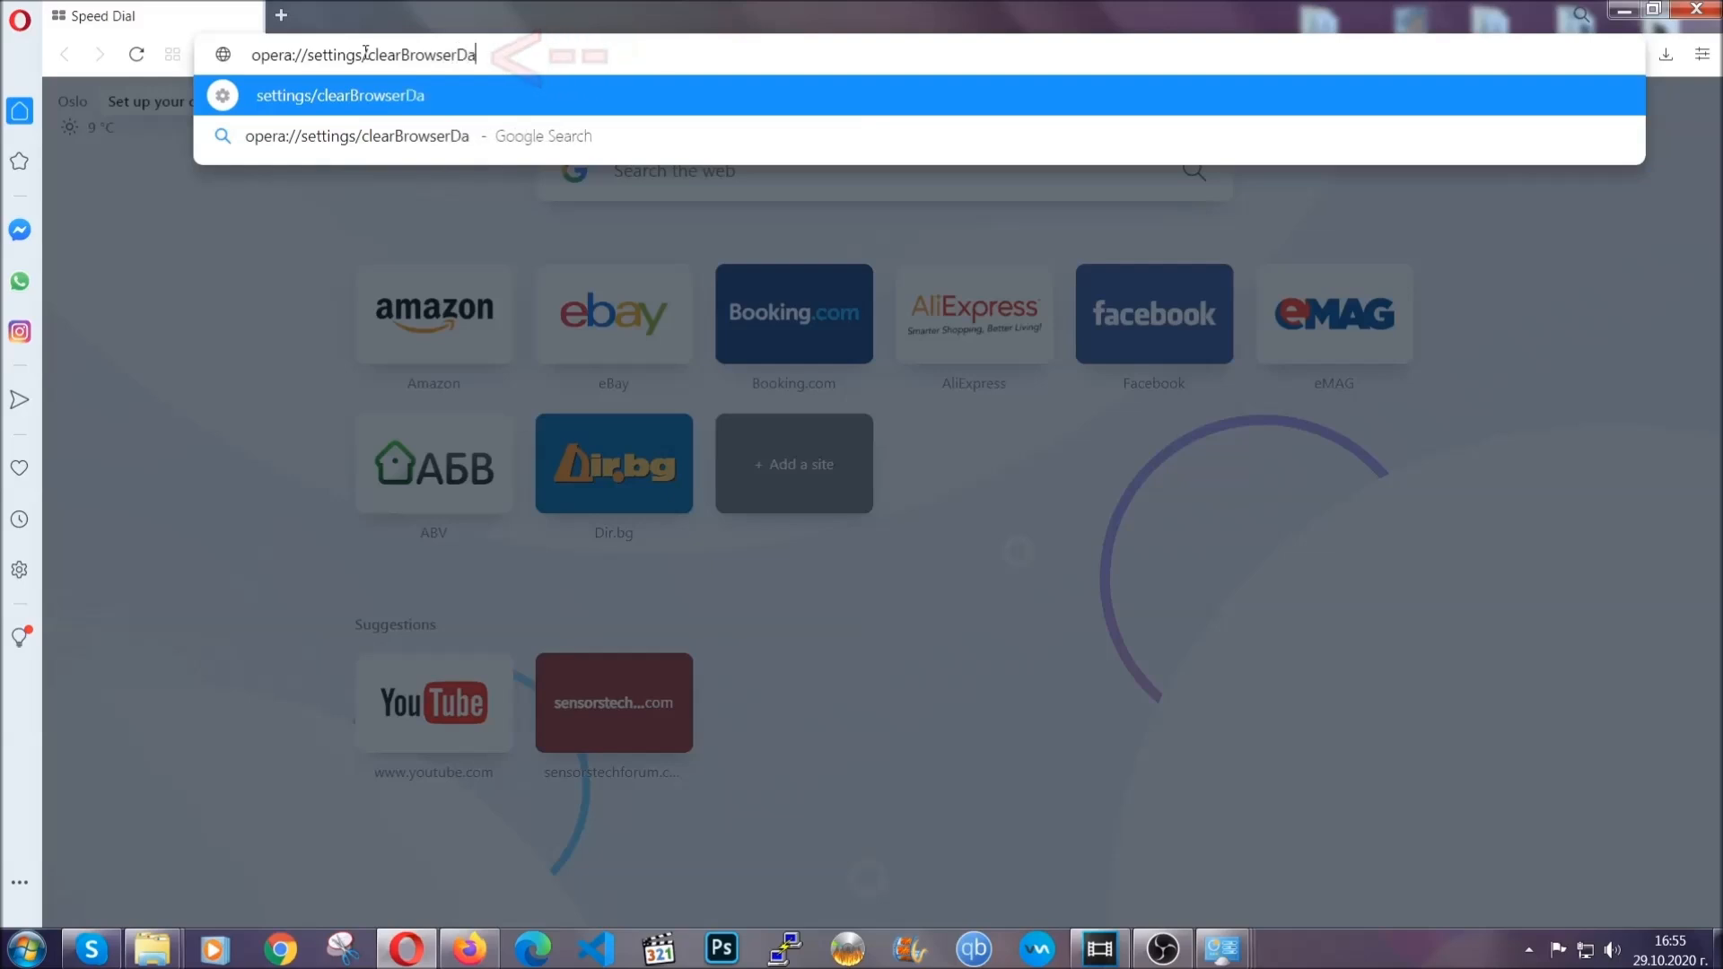
key(Return)
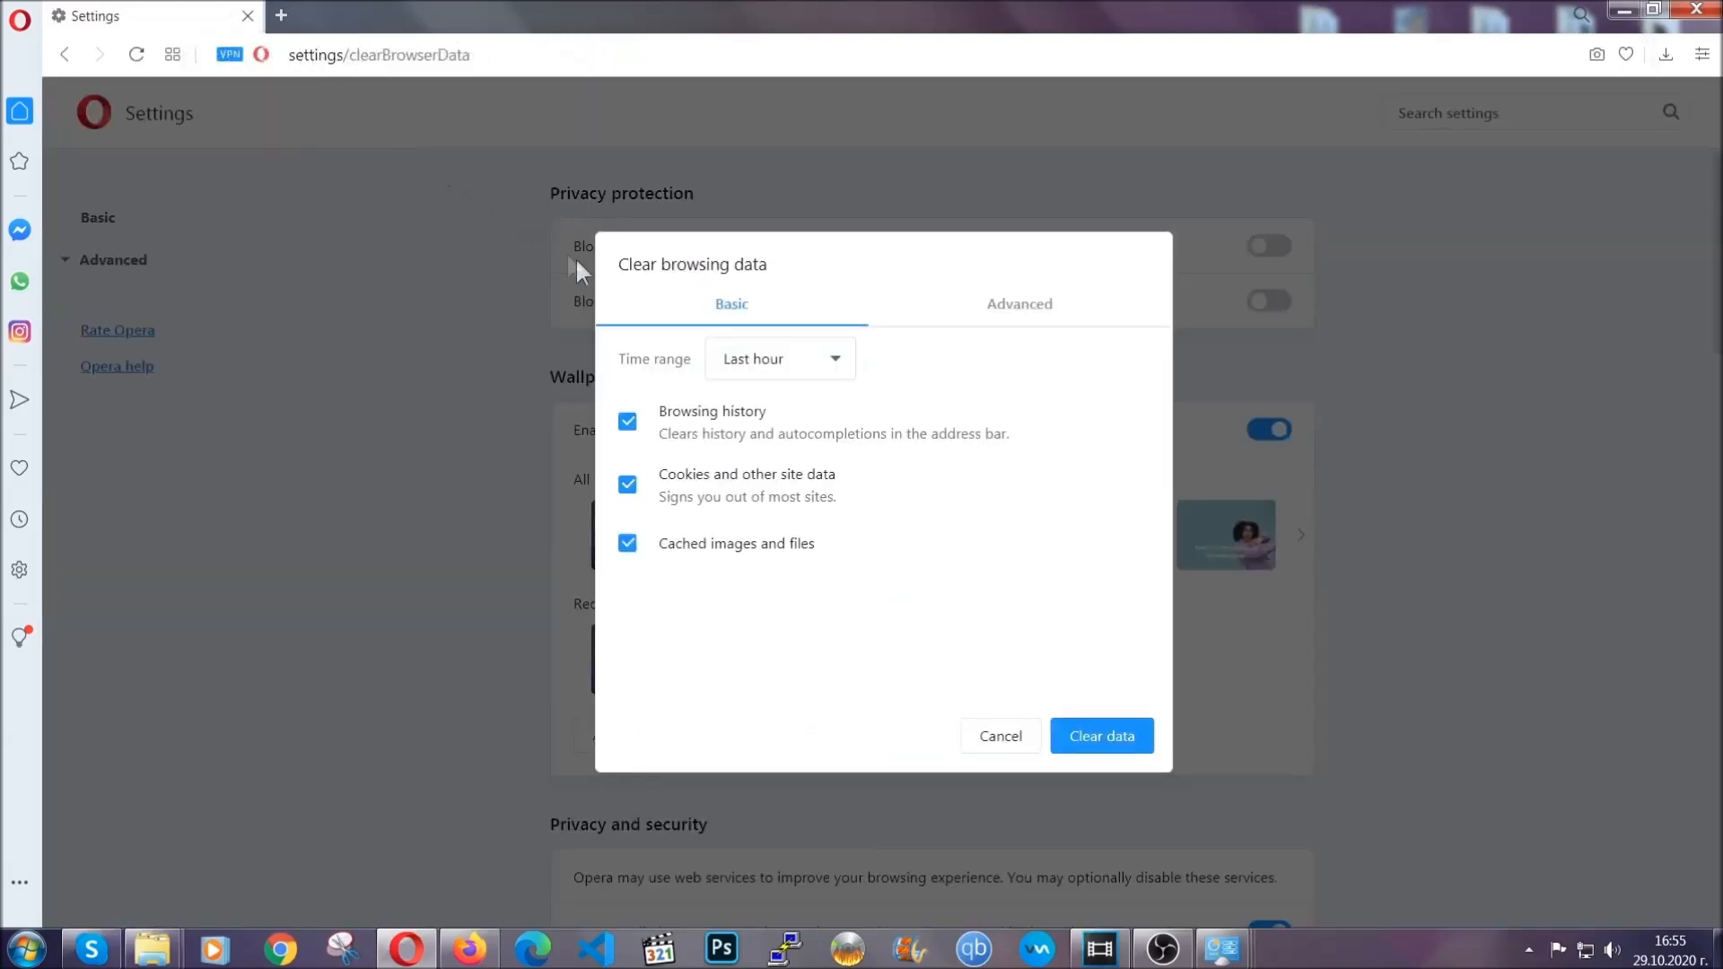
Step: Clear Opera's advanced browsing data over a longer time range, including autofill form data, site settings and hosted app data but not passwords
click(1015, 310)
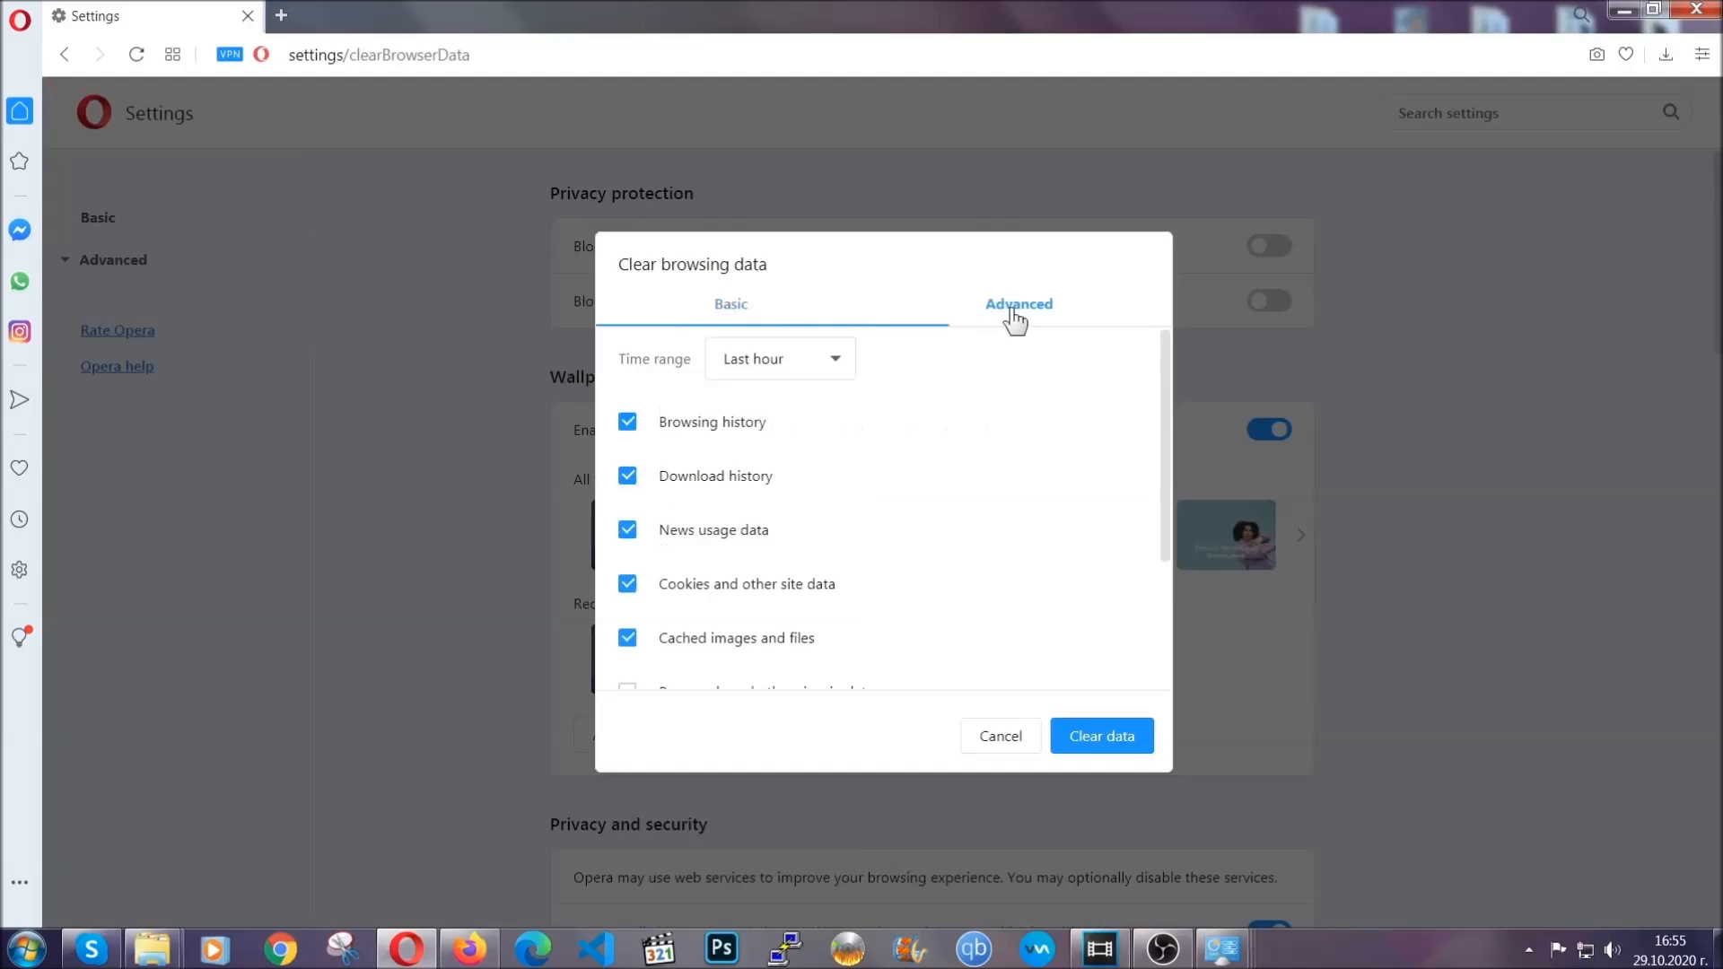
click(829, 359)
click(778, 464)
scroll(777, 467, down, 3)
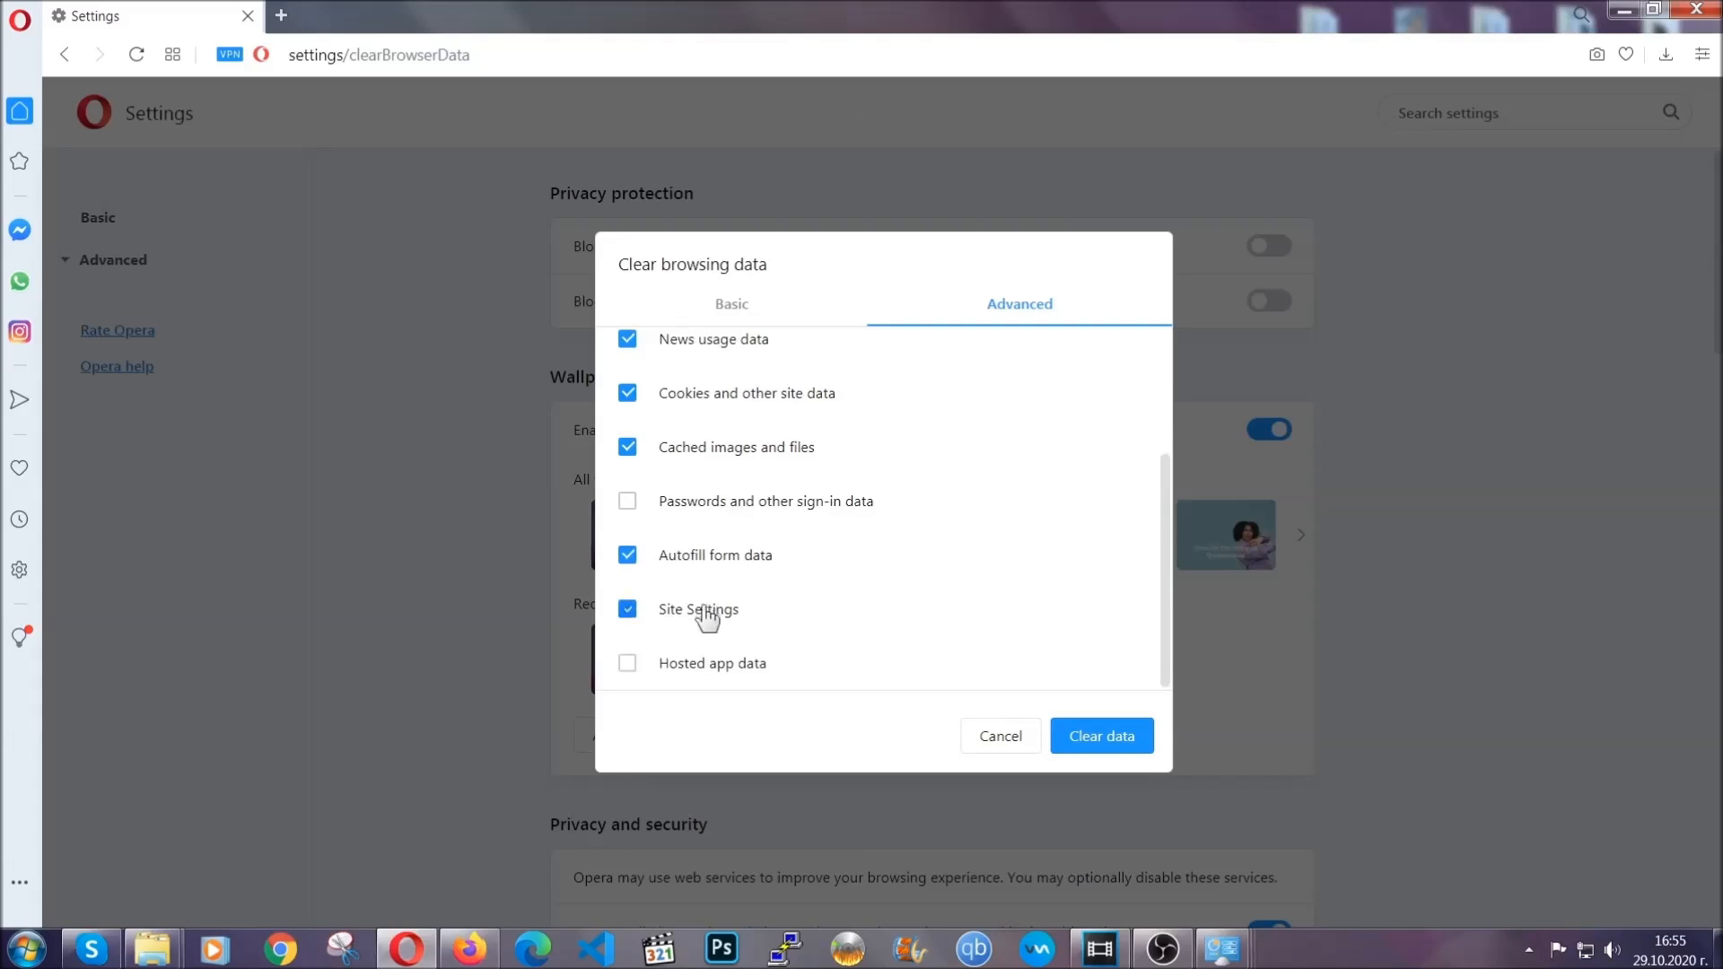
click(1100, 738)
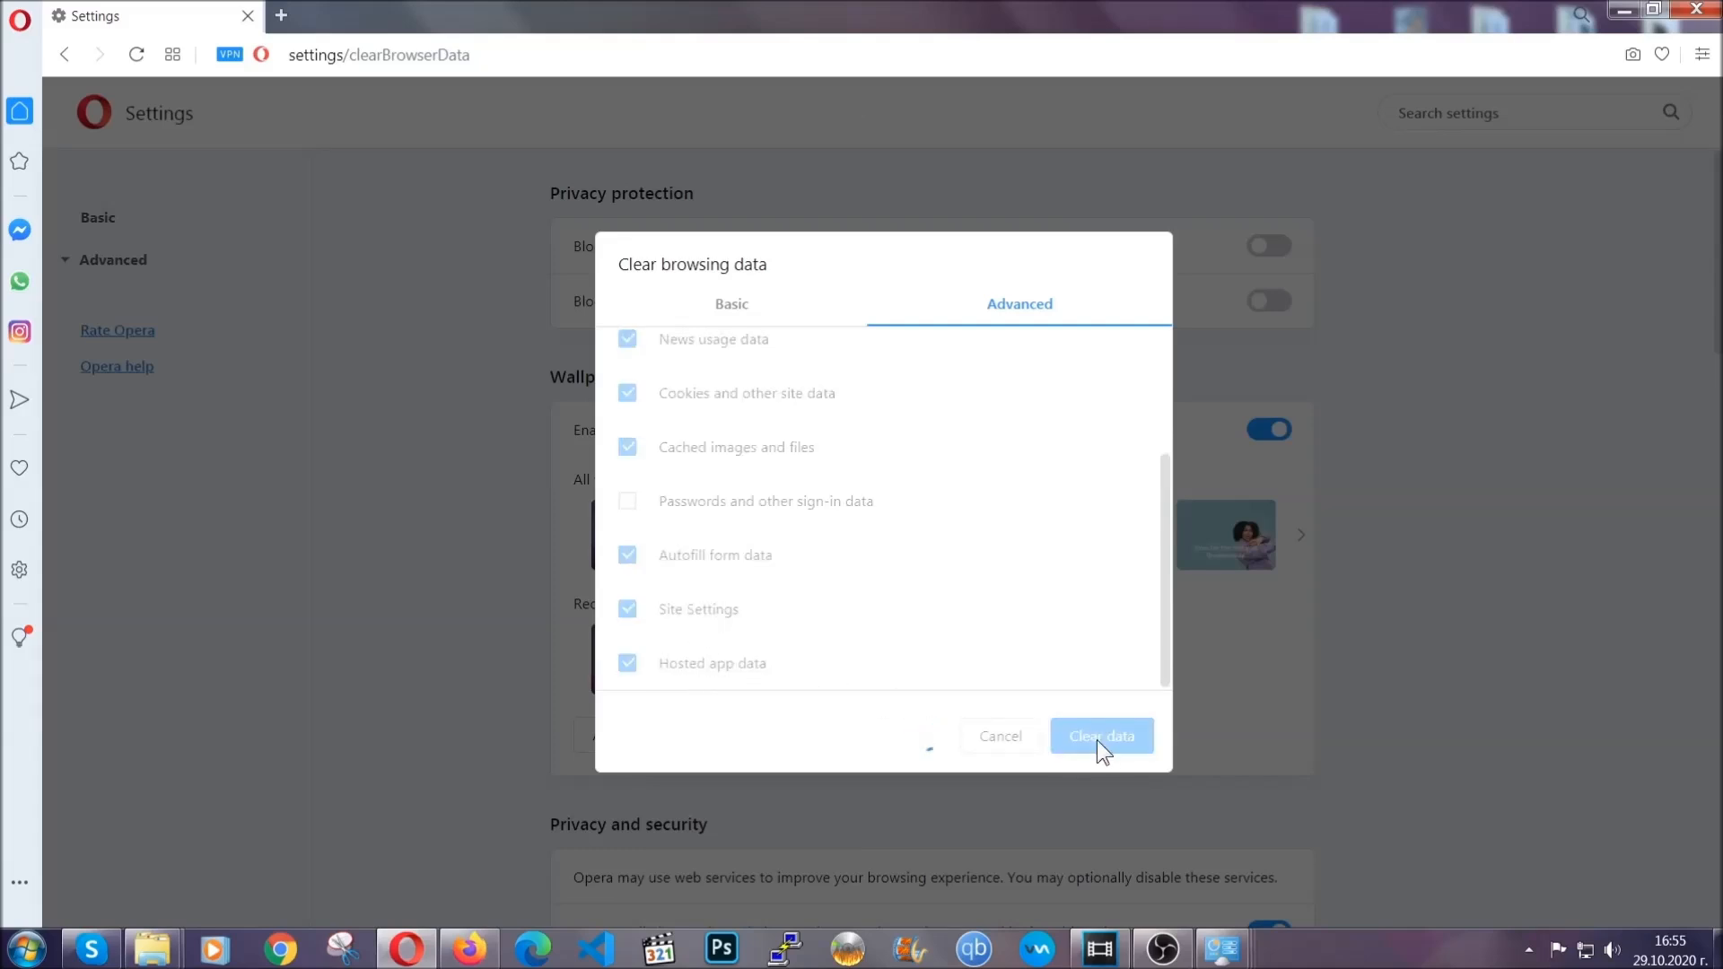